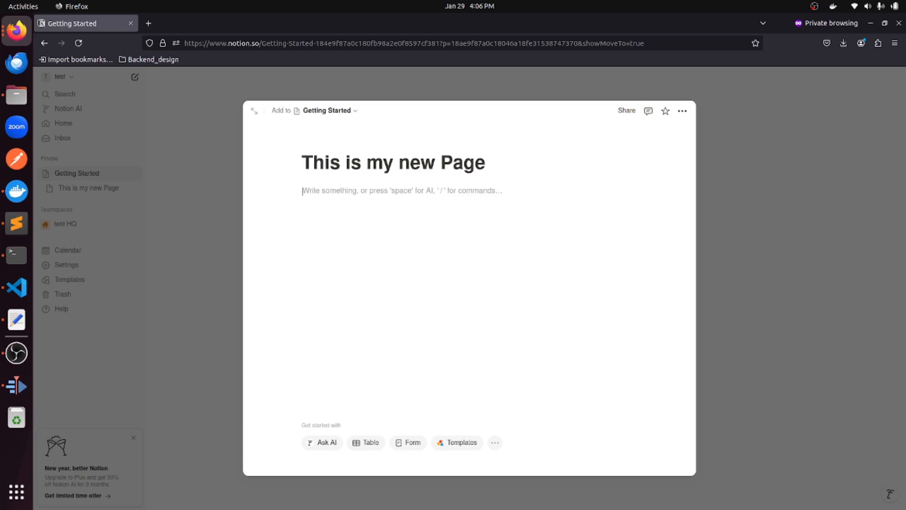
# Browse the slash-command menu from the empty block of the new page.
pyautogui.write('/')
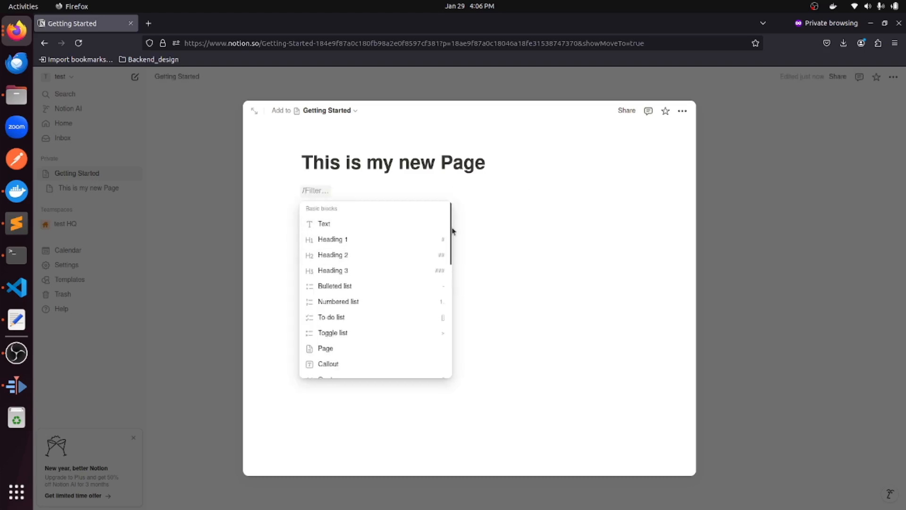
pyautogui.scroll(-10, 449, 231)
pyautogui.scroll(-15, 430, 323)
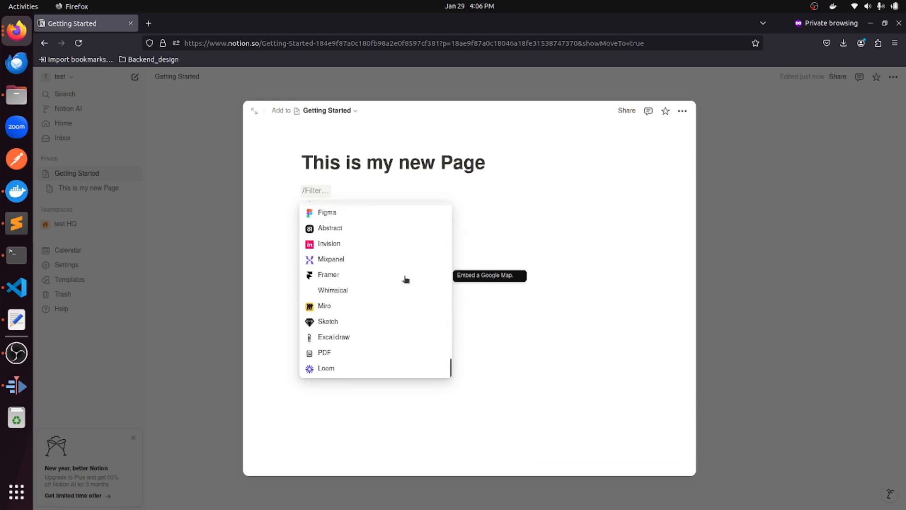
pyautogui.scroll(-10, 407, 281)
pyautogui.scroll(10, 408, 283)
pyautogui.scroll(20, 407, 285)
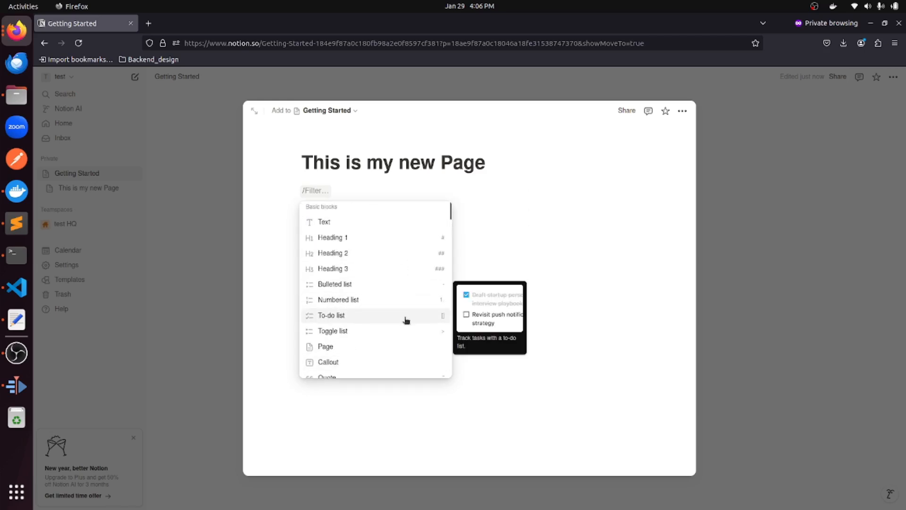
pyautogui.scroll(-2, 392, 292)
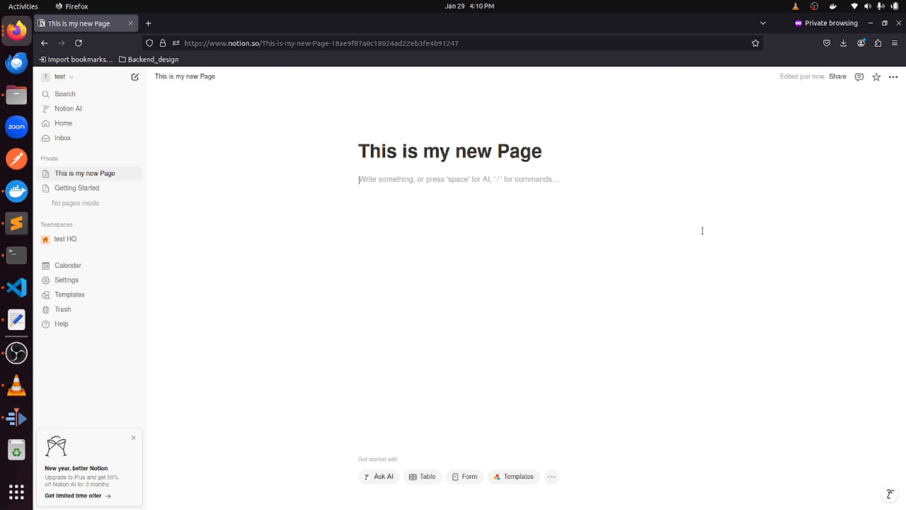
# Create People, Project and Tasks sub-pages, each typed with + on its own line.
pyautogui.write('+')
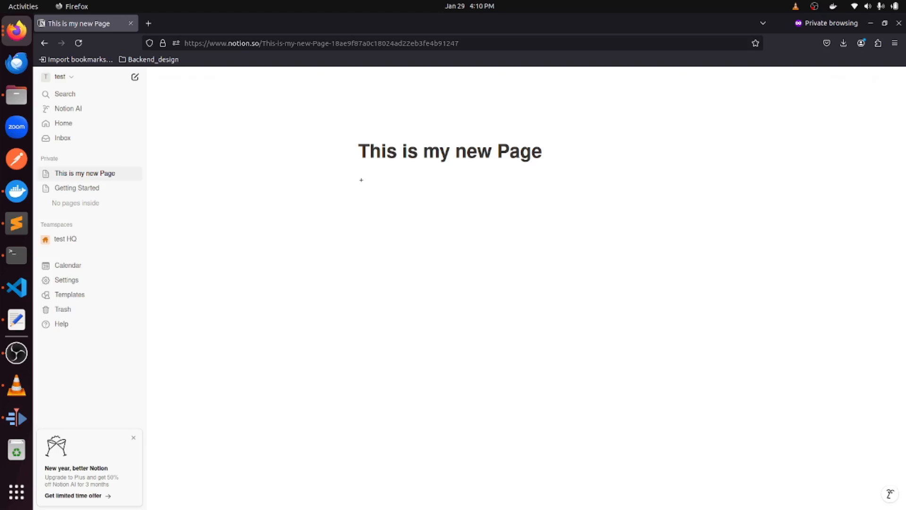
pyautogui.write('People')
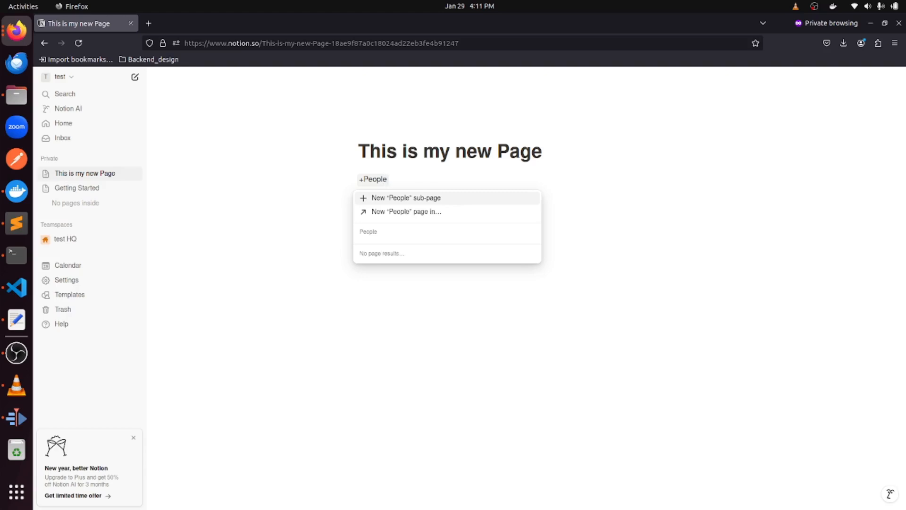
pyautogui.press('Return')
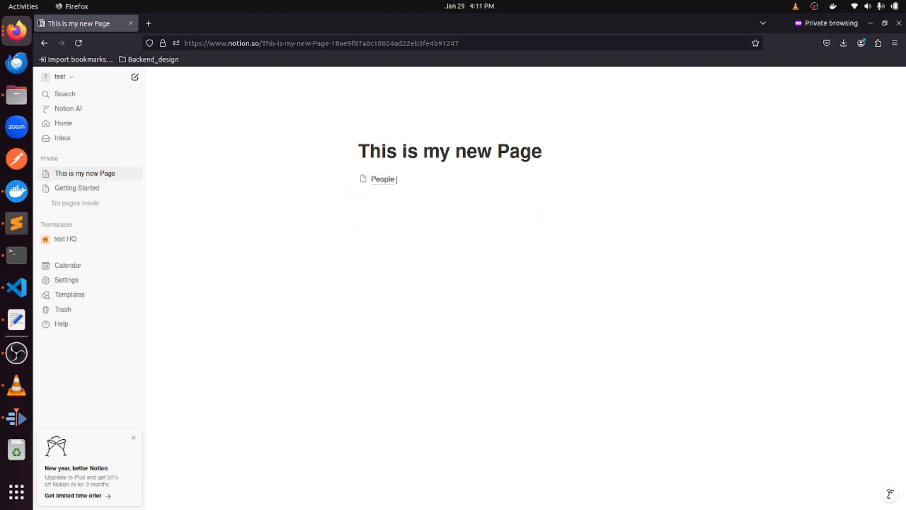
pyautogui.write('+Proj')
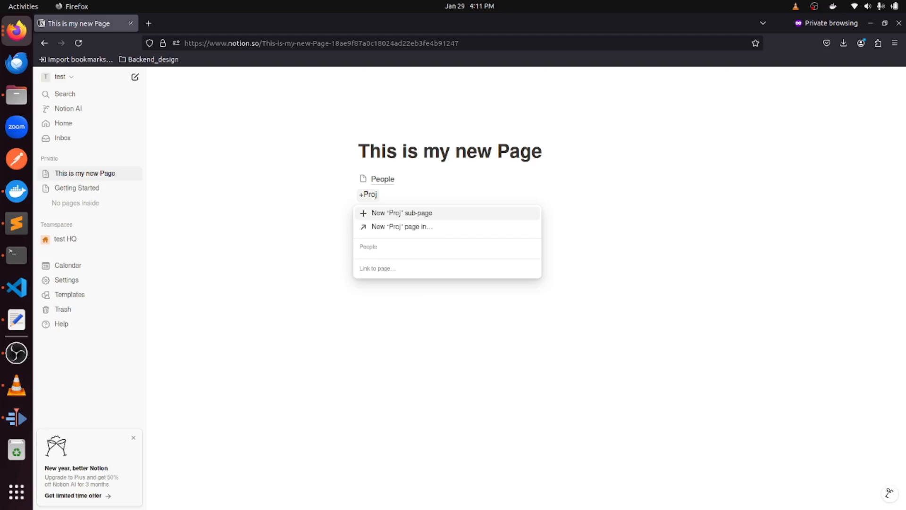
pyautogui.write('ect')
pyautogui.press('Return')
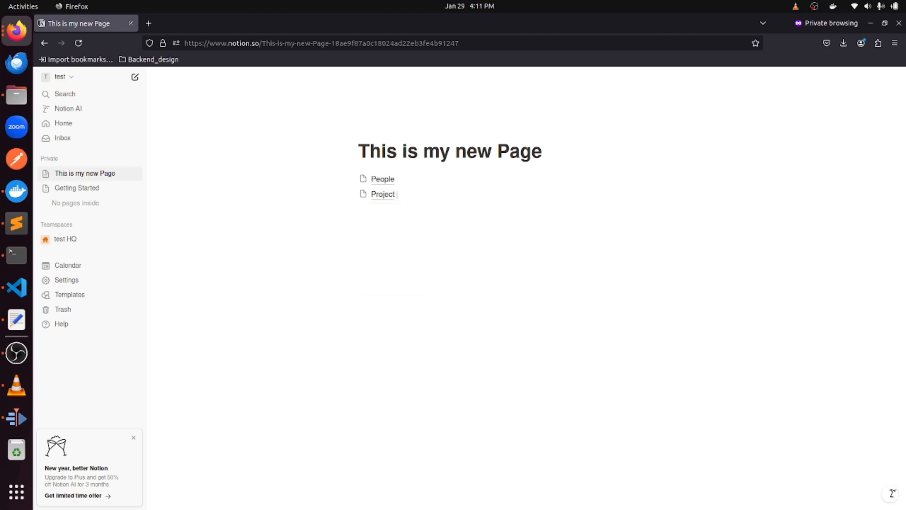
pyautogui.write('+')
pyautogui.write('Tasks')
pyautogui.press('Return')
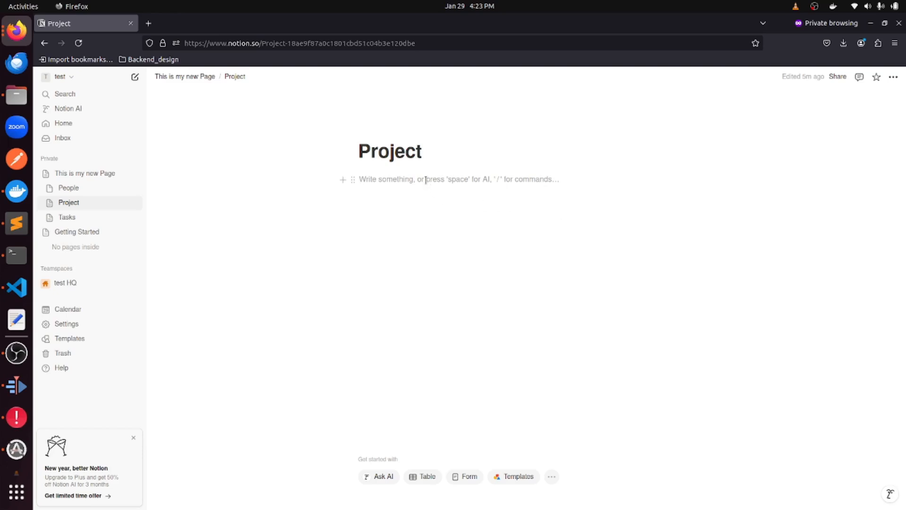
# Insert a full-page database via /data and title it 'Projects'.
pyautogui.write('/dta')
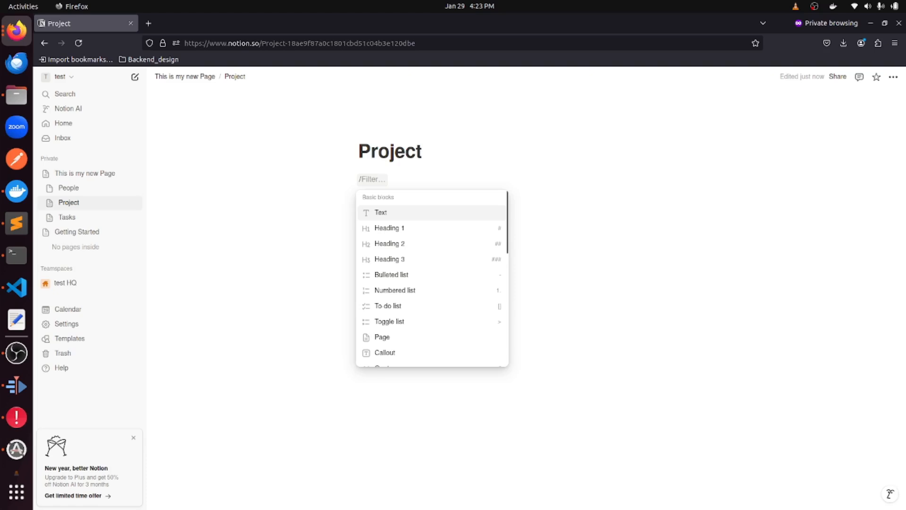
pyautogui.press('BackSpace')
pyautogui.press('BackSpace')
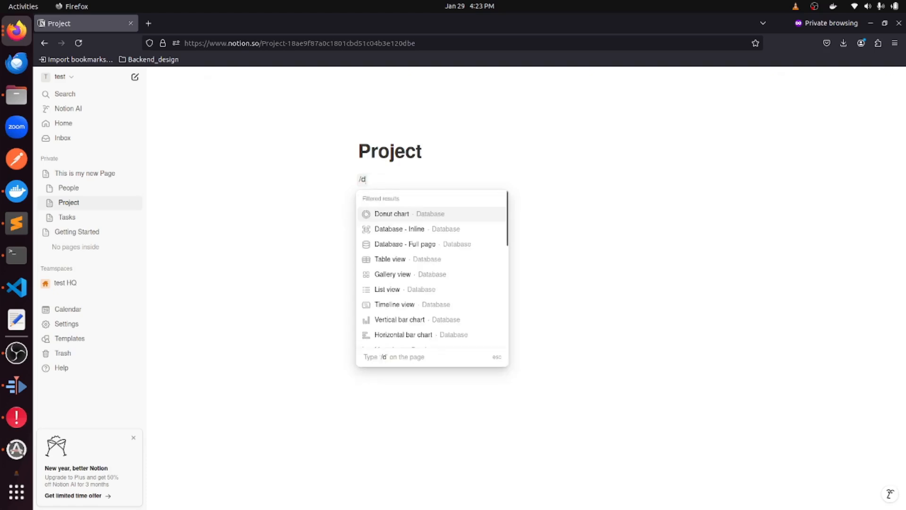
pyautogui.write('ata')
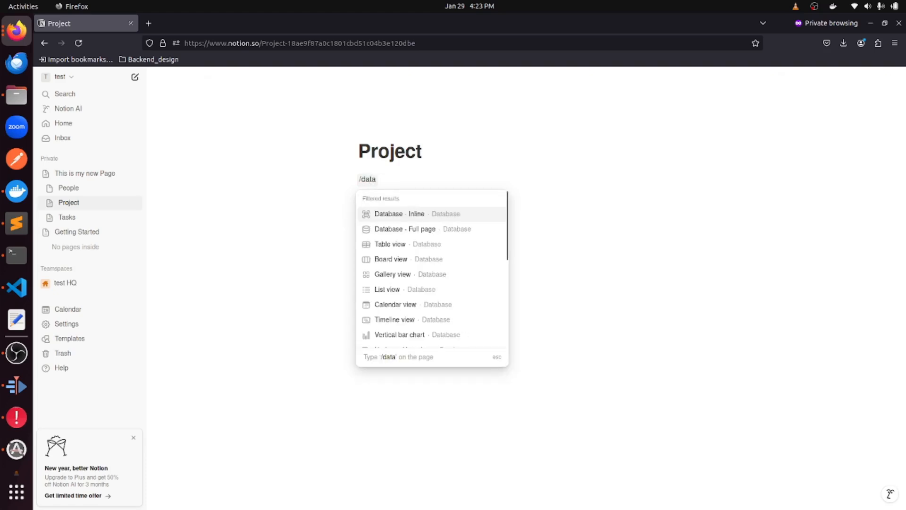
pyautogui.click(413, 229)
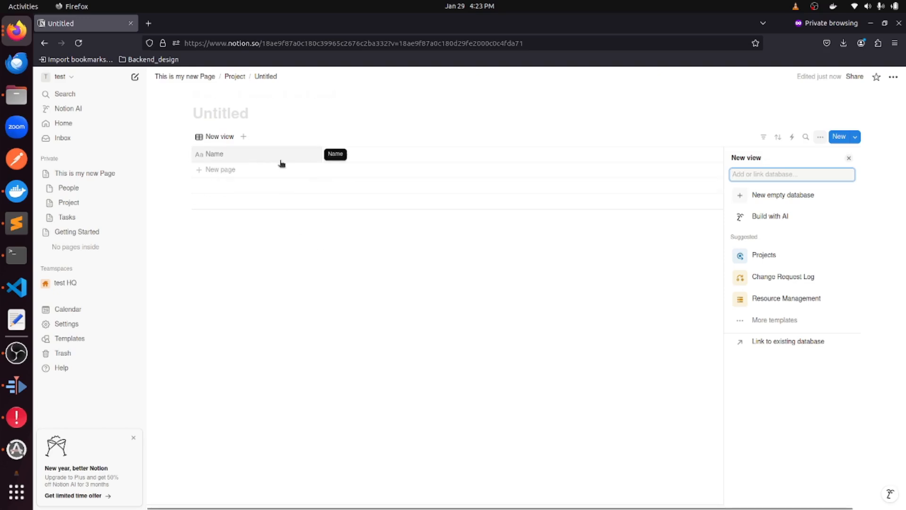
pyautogui.click(234, 115)
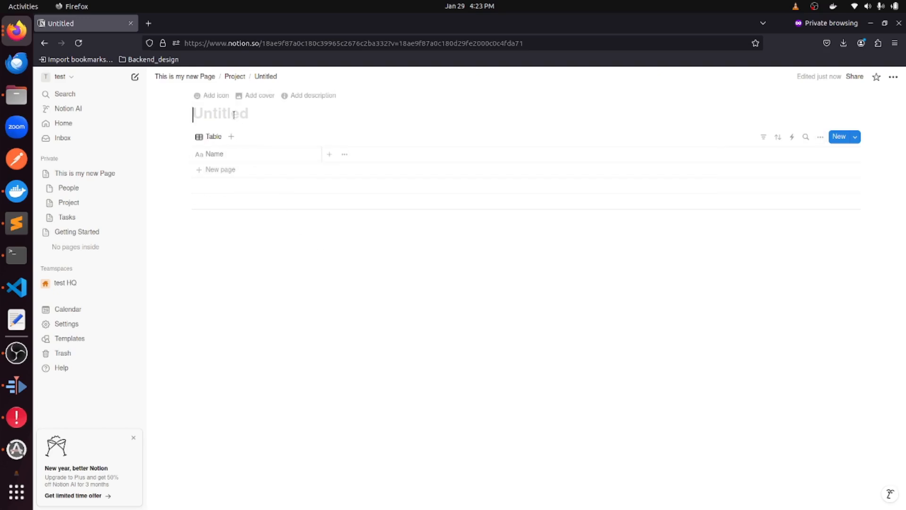
pyautogui.write('Projects')
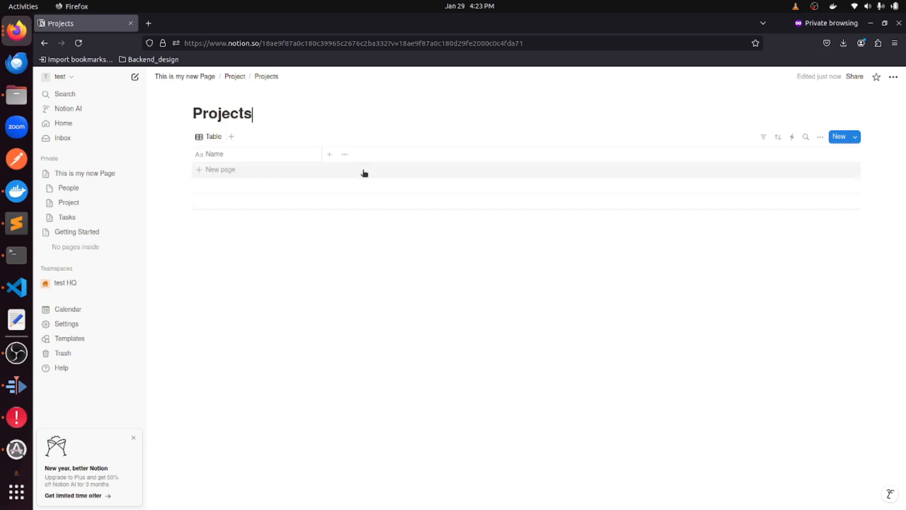
# Add a Company property of type Text to the Projects table.
pyautogui.click(329, 154)
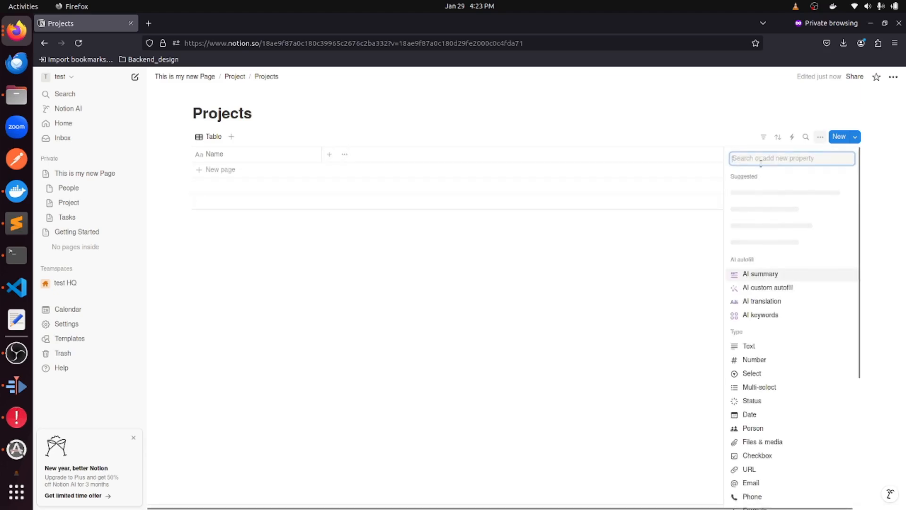
pyautogui.write('C')
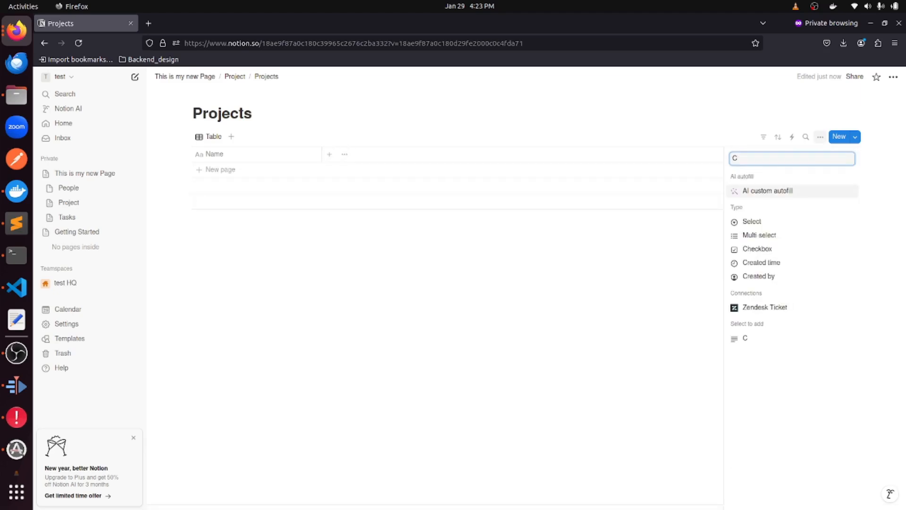
pyautogui.write('ompany')
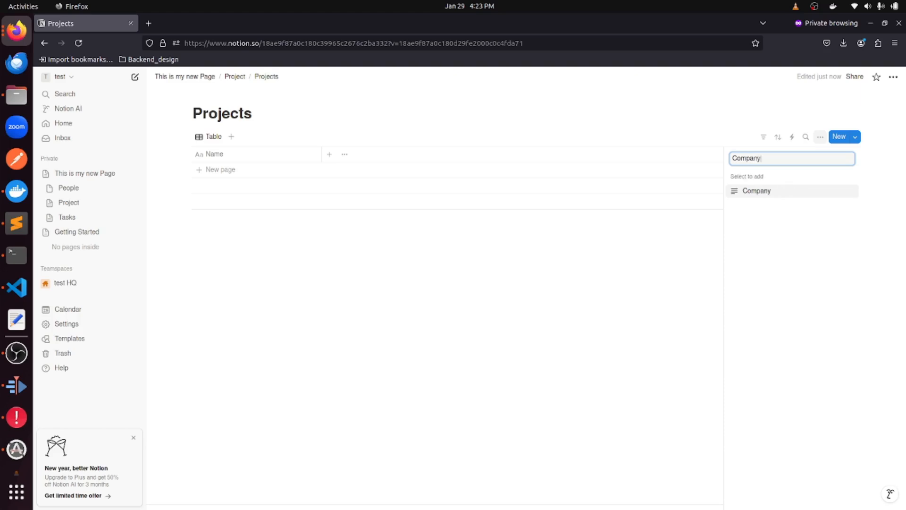
pyautogui.click(767, 191)
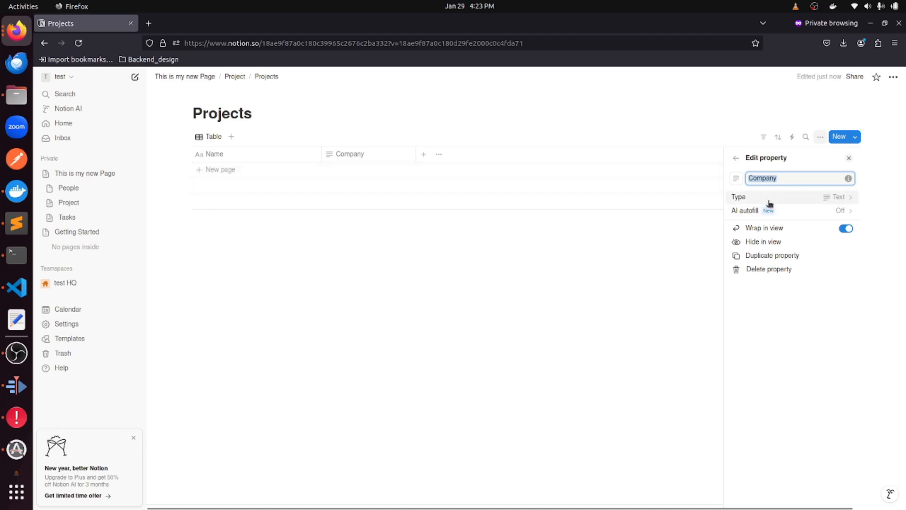
pyautogui.click(779, 196)
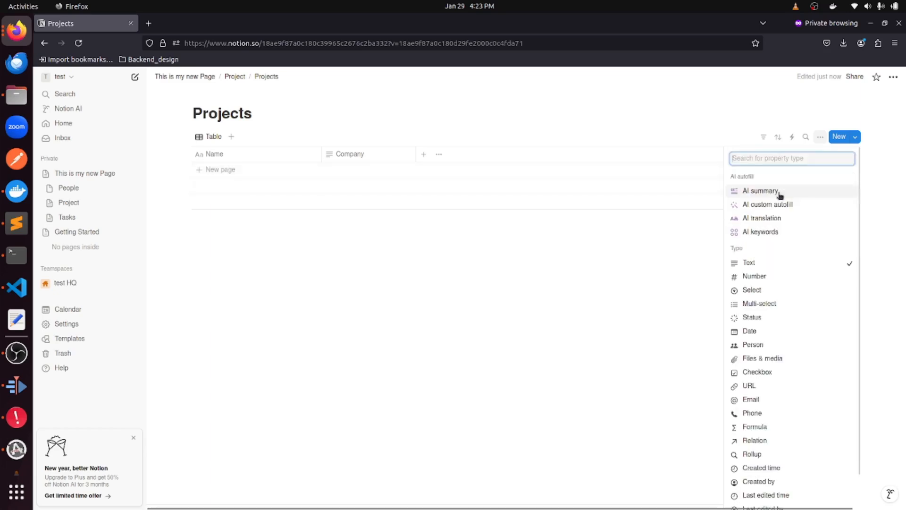
pyautogui.click(768, 266)
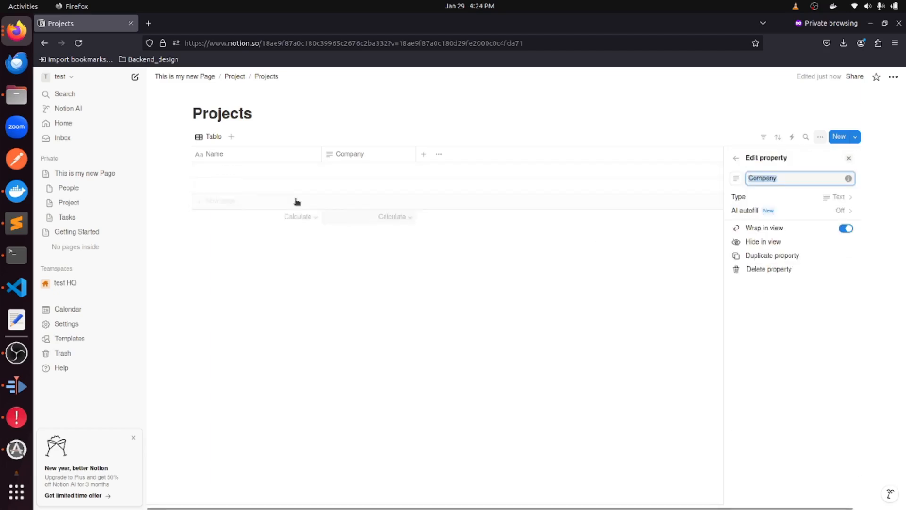
# Add a first row named 'Project 1'.
pyautogui.click(235, 180)
pyautogui.write('Project 1')
pyautogui.press('Escape')
# Set Project 1's Company to Telesign.
pyautogui.click(374, 172)
pyautogui.write('Telesign')
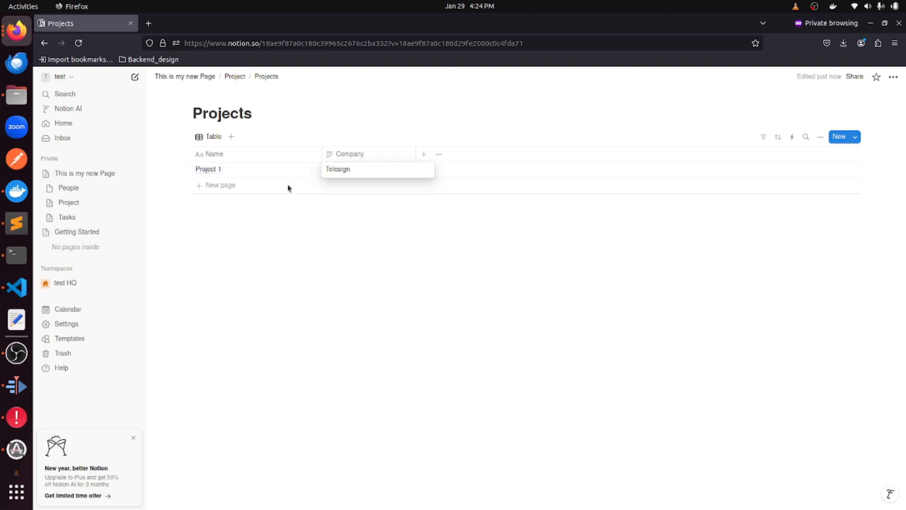
pyautogui.press('Escape')
# Add a 'Project 2' row with Company set to Airtel.
pyautogui.click(256, 184)
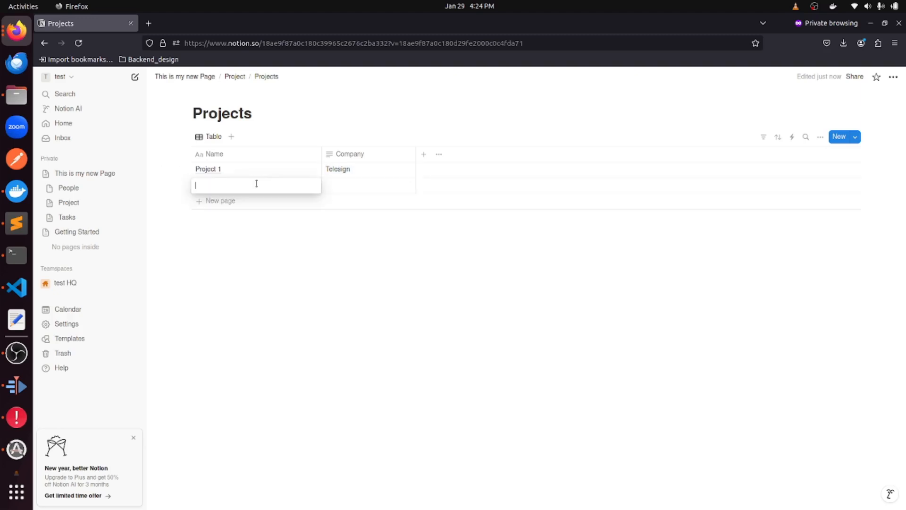
pyautogui.write('Project 2')
pyautogui.press('Escape')
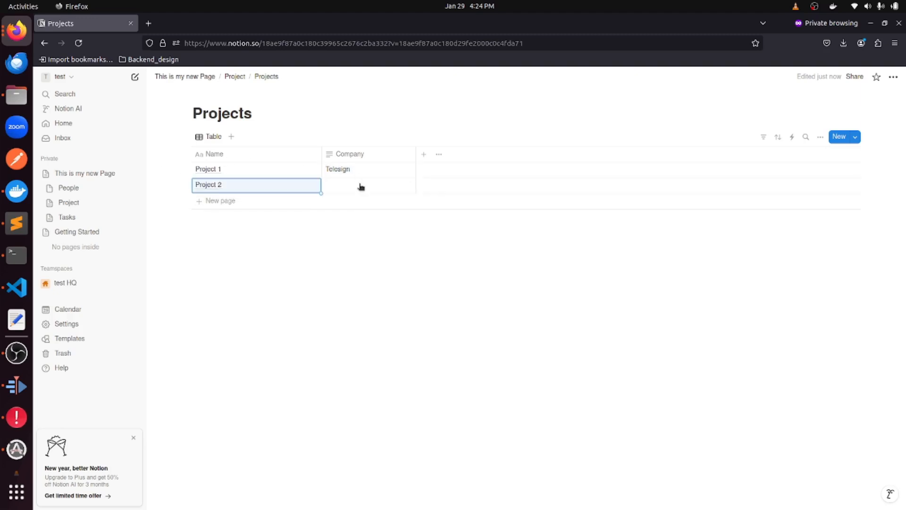
pyautogui.click(360, 185)
pyautogui.write('Airtel')
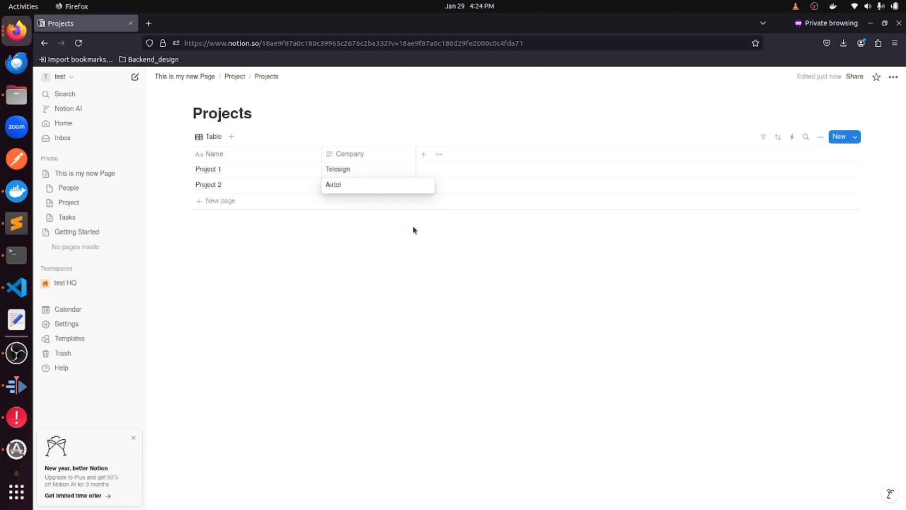
pyautogui.press('Escape')
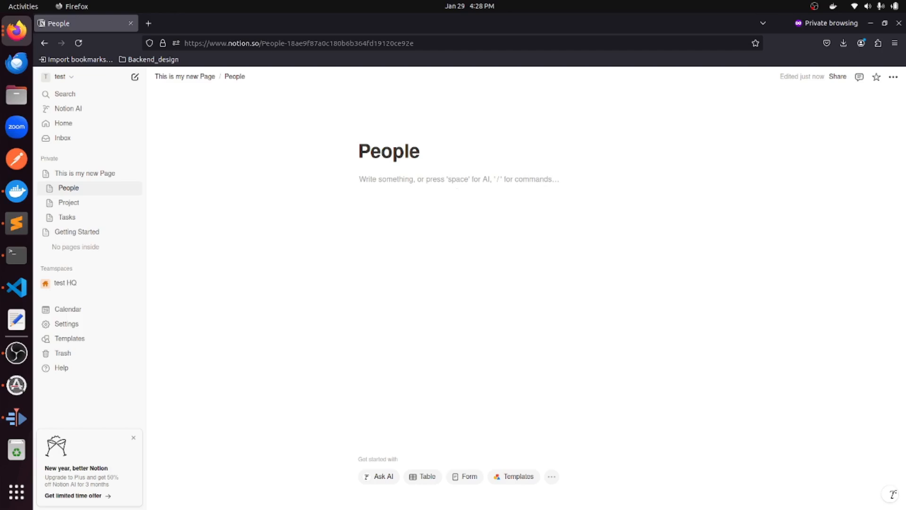
# Insert a full-page database on the People page using the /data block search.
pyautogui.write('/a')
pyautogui.press('BackSpace')
pyautogui.write('data')
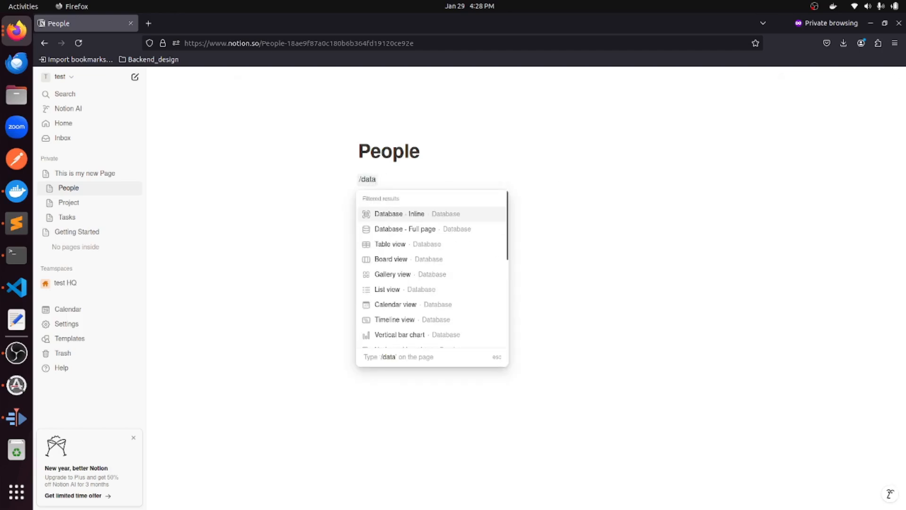
pyautogui.press('Down')
pyautogui.press('Return')
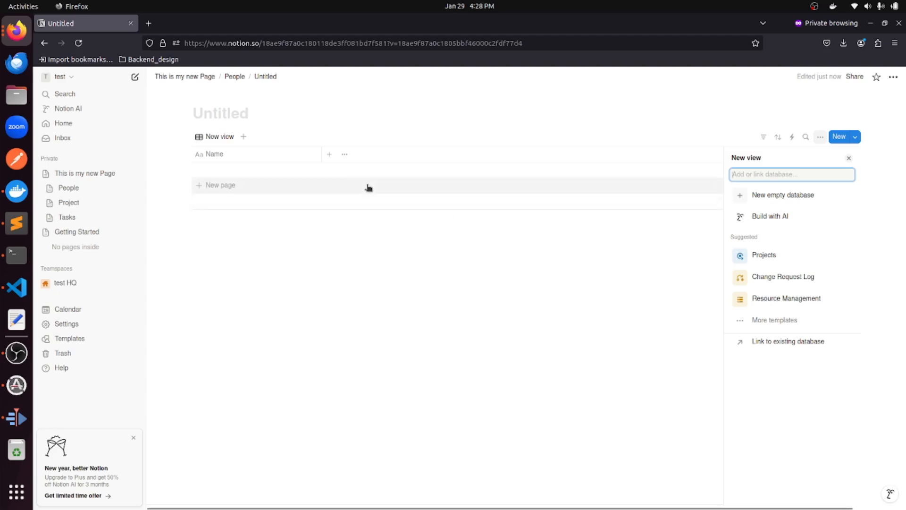
# Keep the view as a table and add a 'role' property of type Select.
pyautogui.click(329, 159)
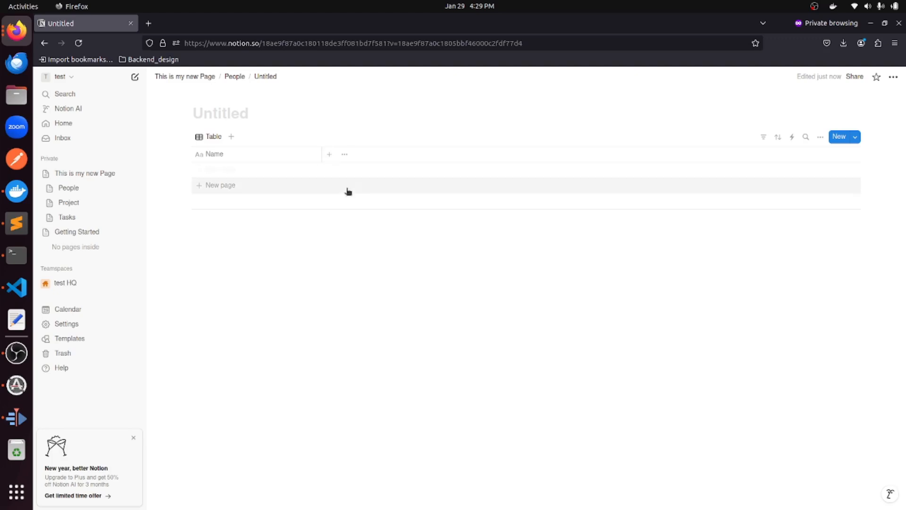
pyautogui.click(328, 154)
pyautogui.write('role')
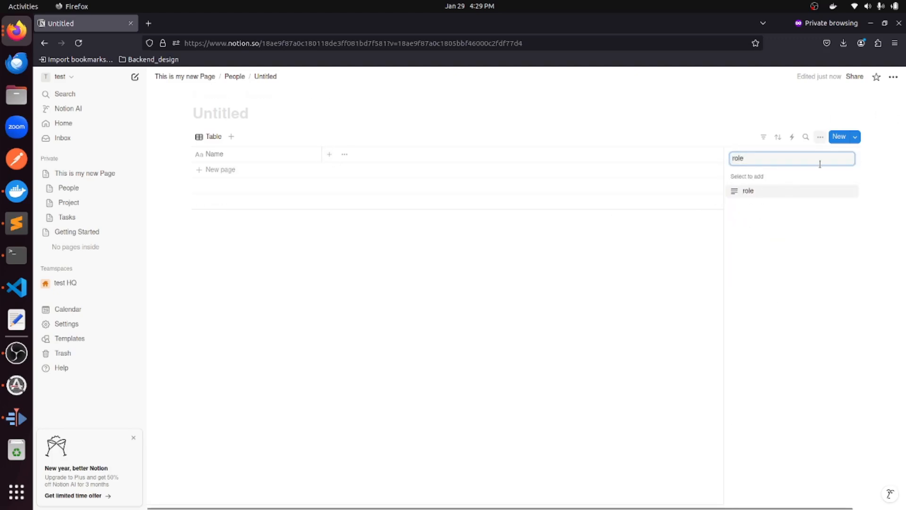
pyautogui.click(787, 191)
pyautogui.click(815, 197)
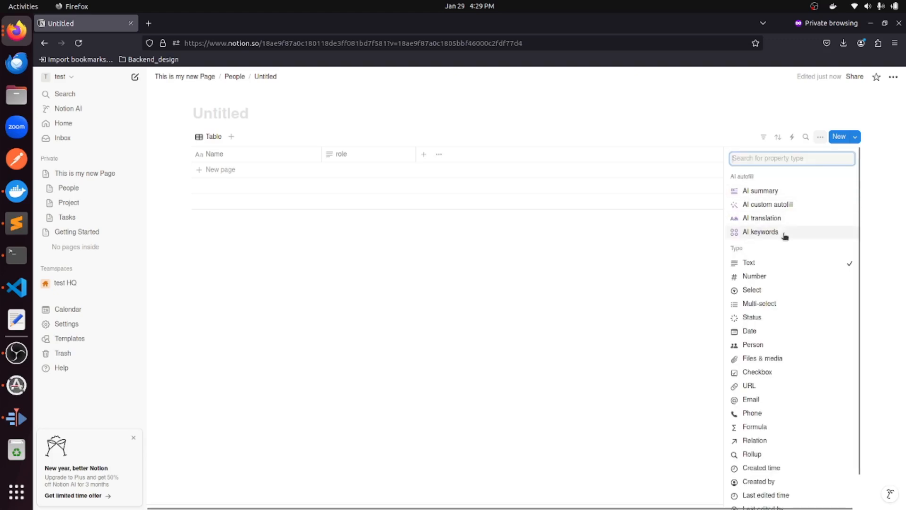
pyautogui.click(758, 289)
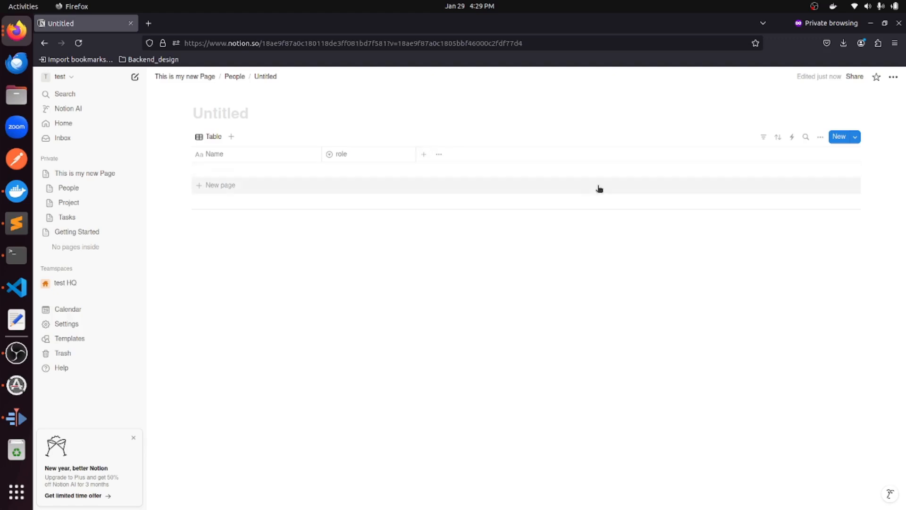
# Add an Email property column and start a first row.
pyautogui.click(423, 154)
pyautogui.write('email')
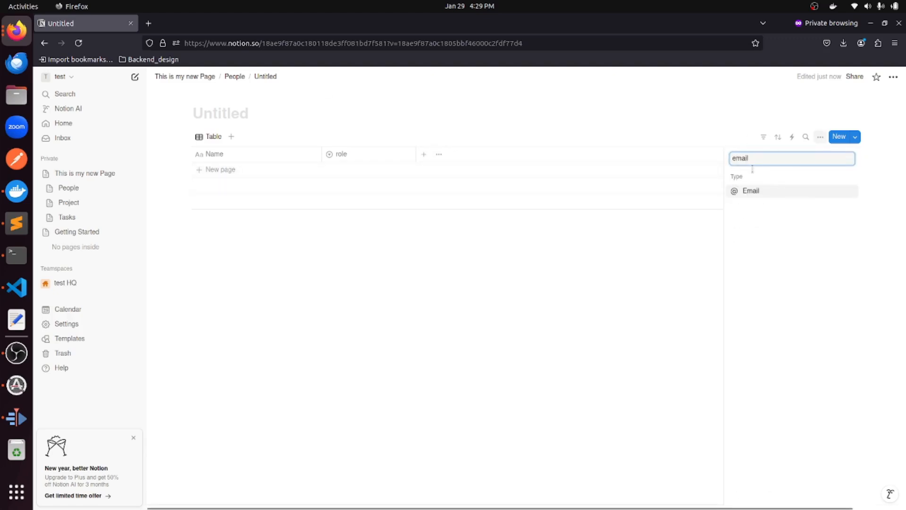
pyautogui.click(757, 192)
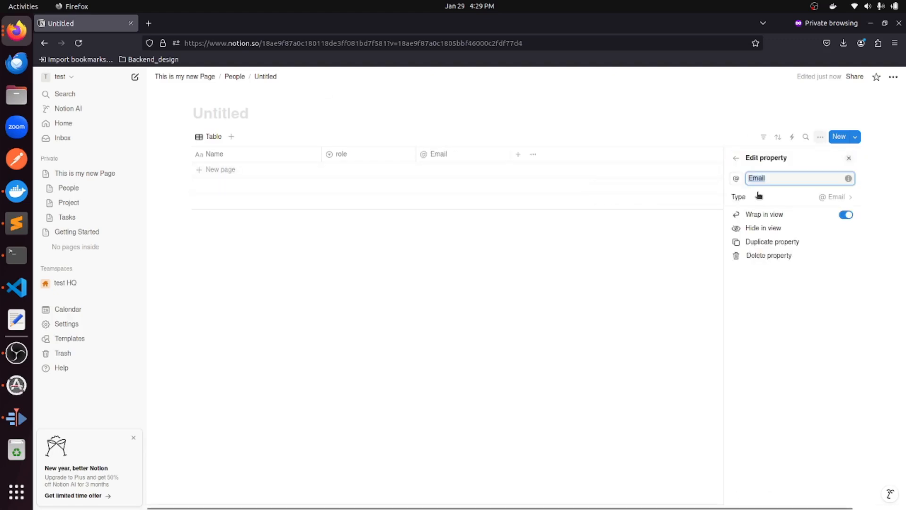
pyautogui.click(229, 170)
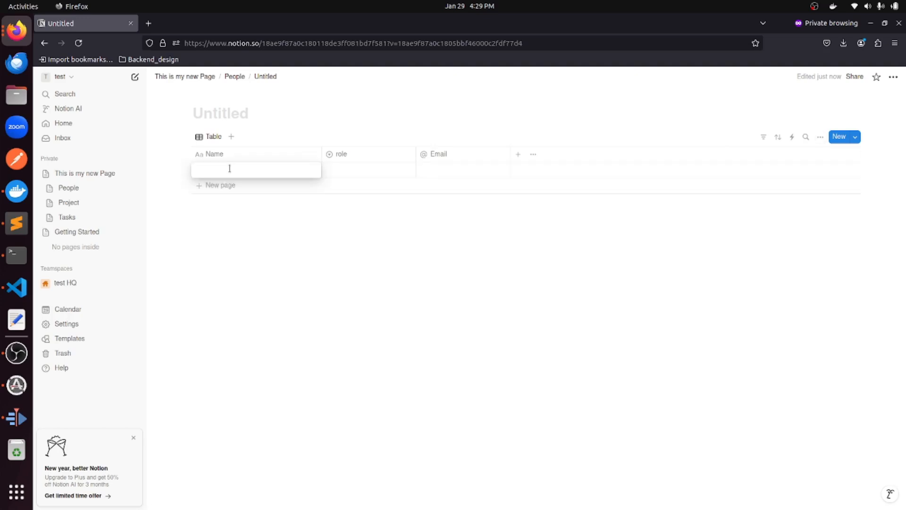
# Enter the first person's name, create a Backend role for them, and begin their e-mail.
pyautogui.write('Person')
pyautogui.write('it')
pyautogui.press('Escape')
pyautogui.click(359, 173)
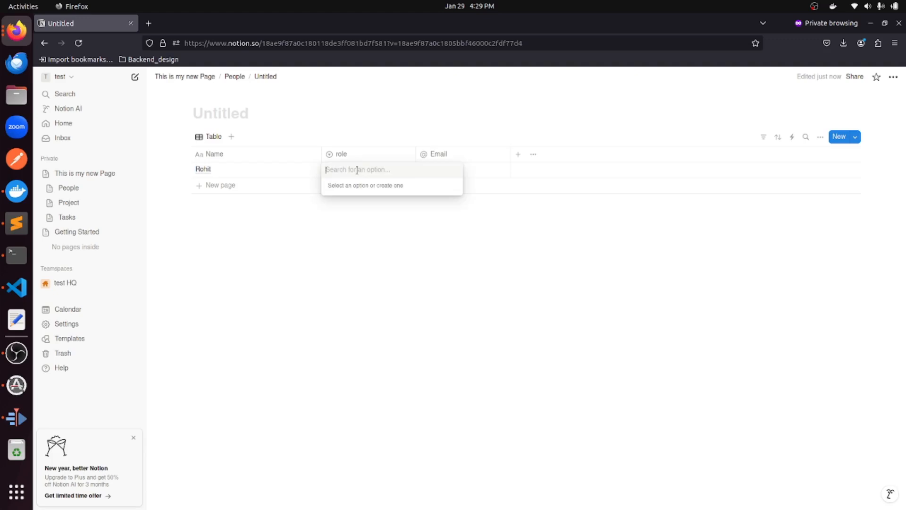
pyautogui.write('Backend')
pyautogui.press('Return')
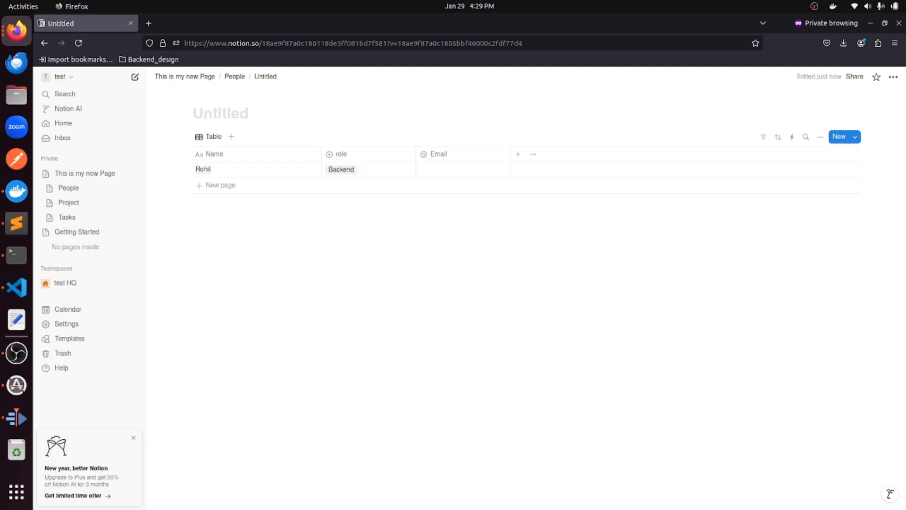
pyautogui.click(440, 169)
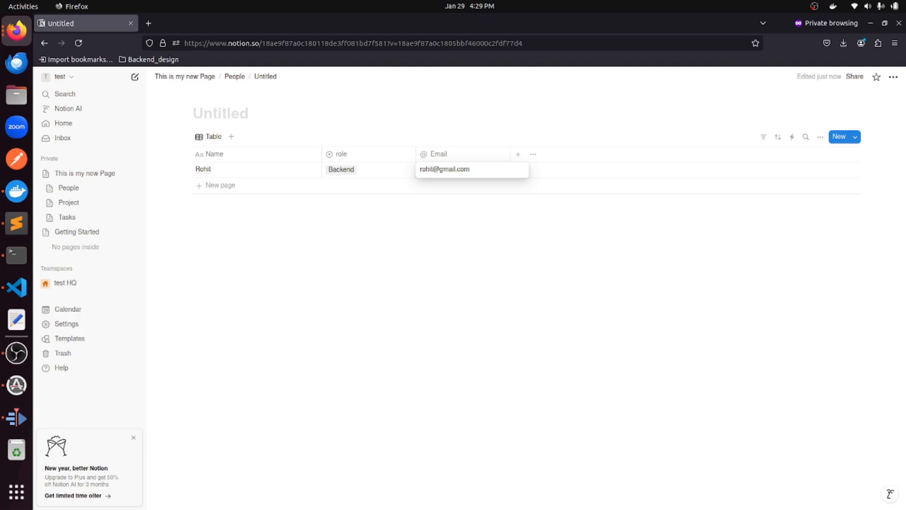
# Add a second person's row with their name, a new Frontent role, and e-mail.
pyautogui.click(253, 185)
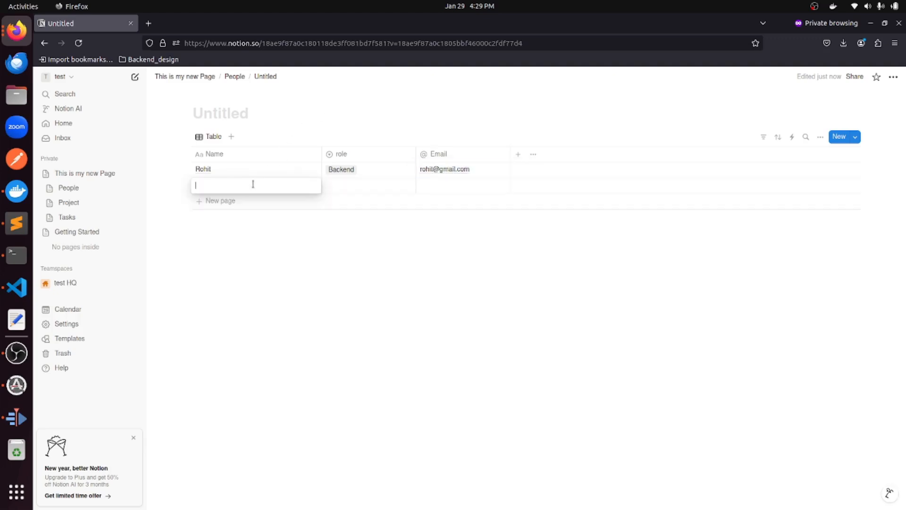
pyautogui.write('Suresh')
pyautogui.press('Escape')
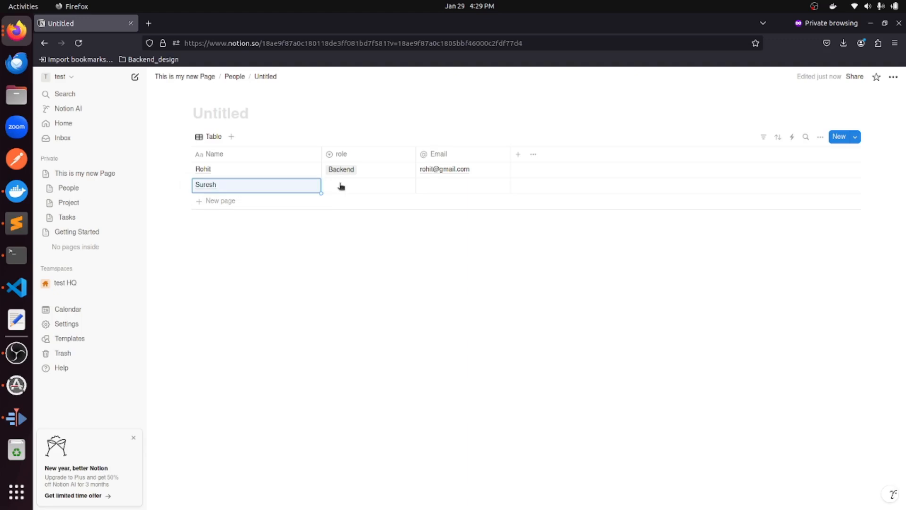
pyautogui.click(341, 186)
pyautogui.write('Frontent')
pyautogui.press('Return')
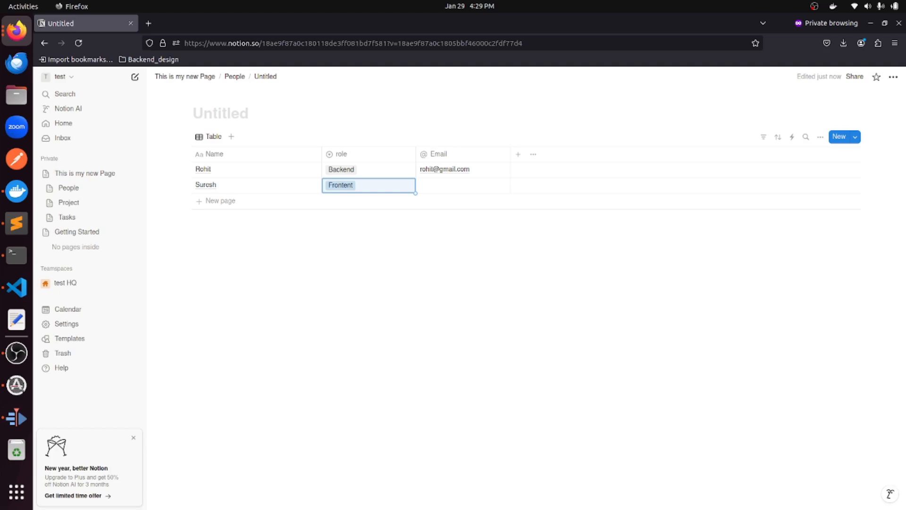
pyautogui.click(446, 184)
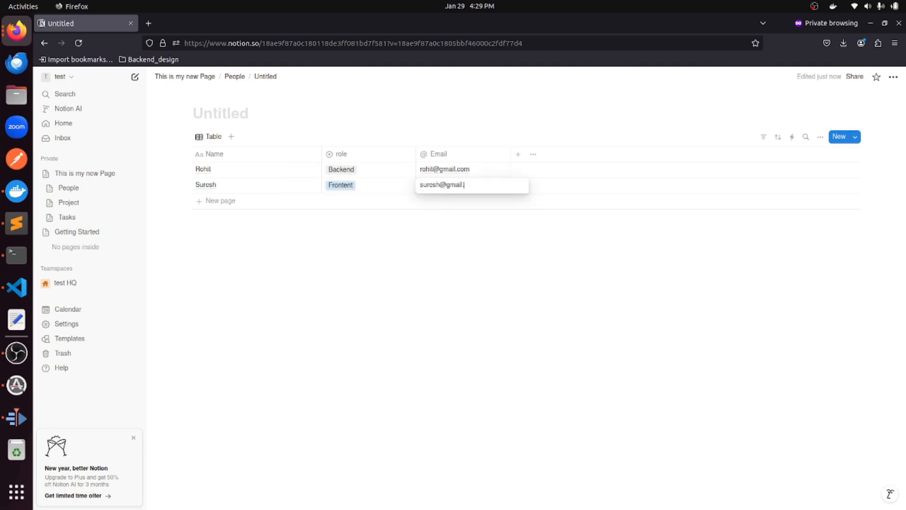
pyautogui.click(381, 188)
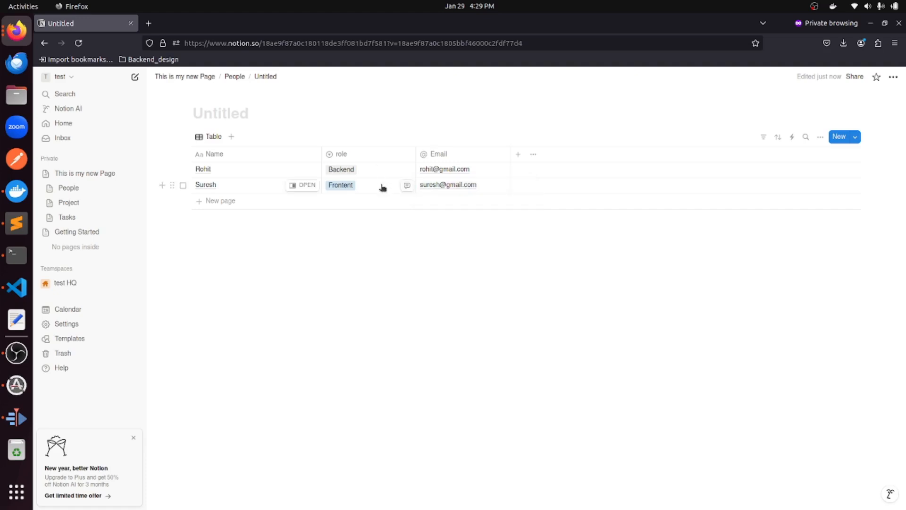
pyautogui.click(377, 185)
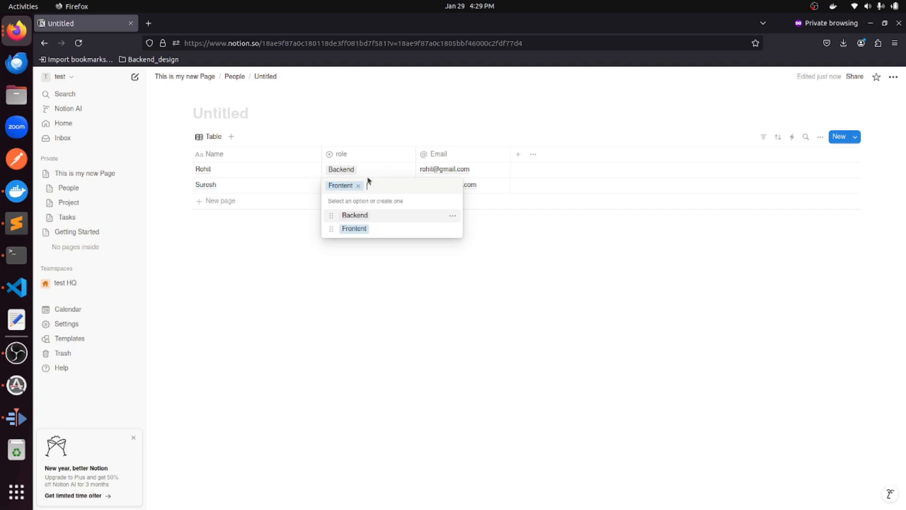
pyautogui.press('Escape')
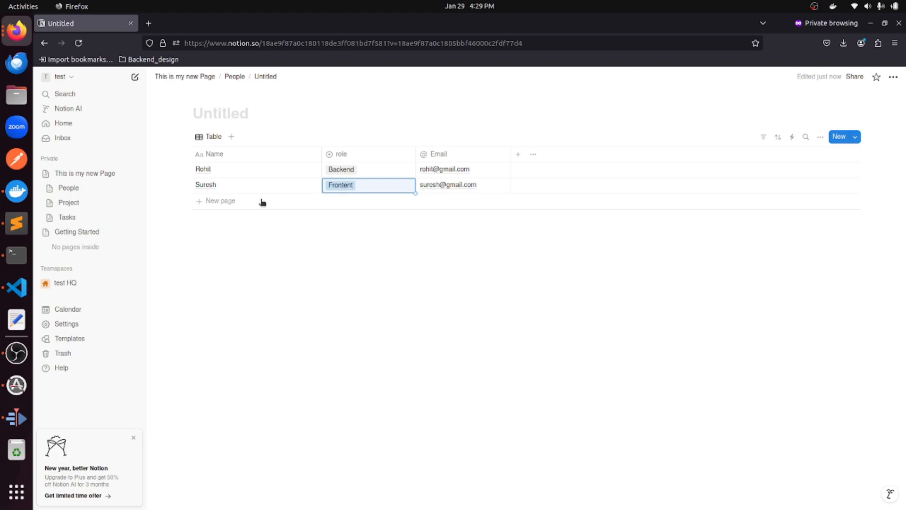
# Add a third person's row with their name and e-mail address.
pyautogui.click(263, 202)
pyautogui.write('Bhasker')
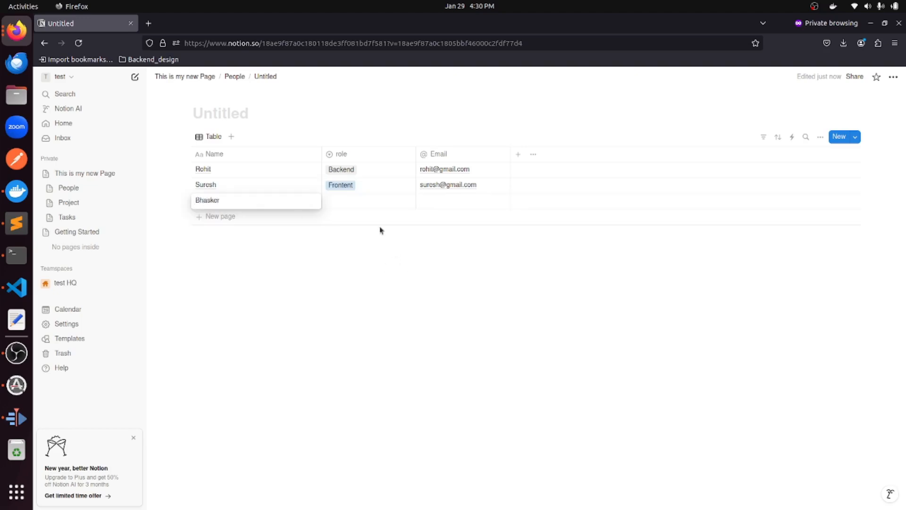
pyautogui.click(355, 196)
pyautogui.click(360, 202)
pyautogui.write('QA')
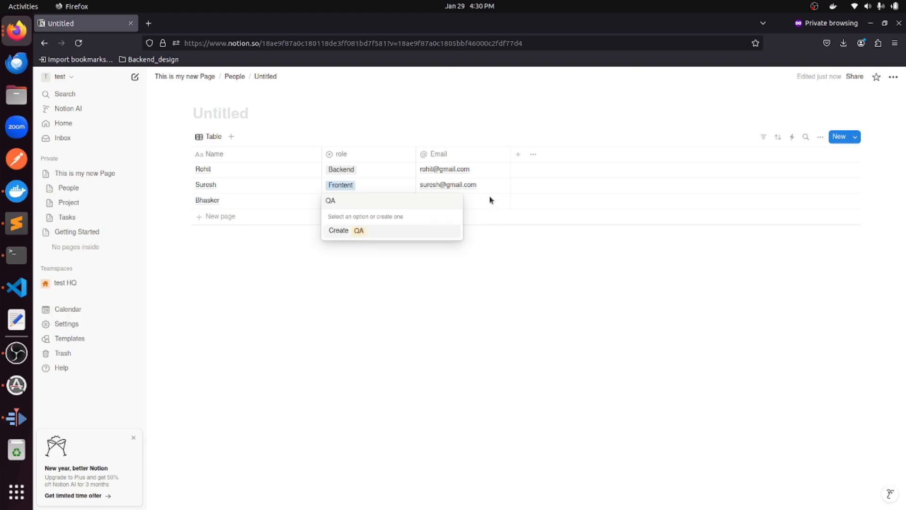
pyautogui.press('Escape')
pyautogui.click(492, 208)
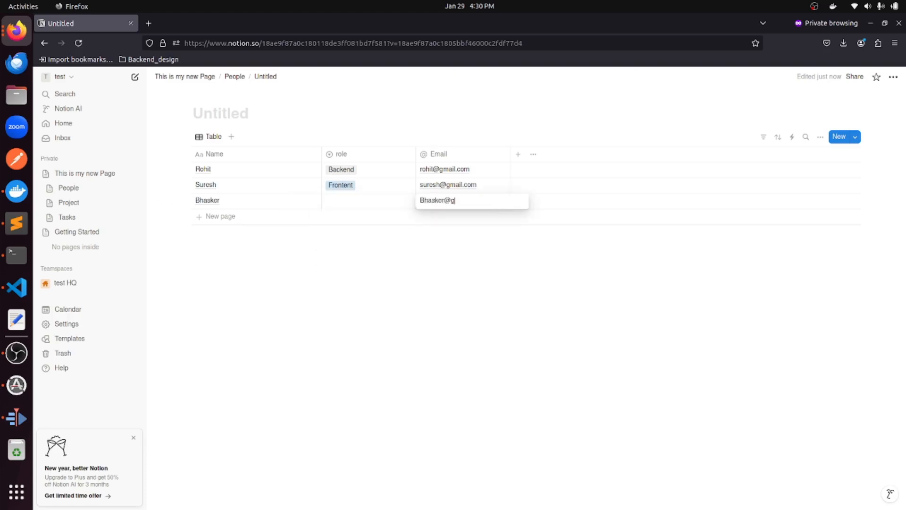
# Add a fourth row and give the third person a new QA role.
pyautogui.click(263, 218)
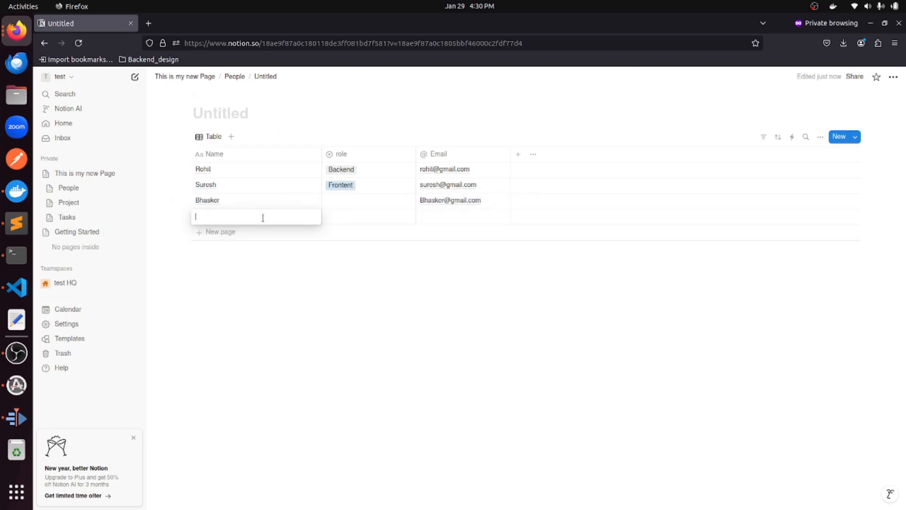
pyautogui.click(369, 216)
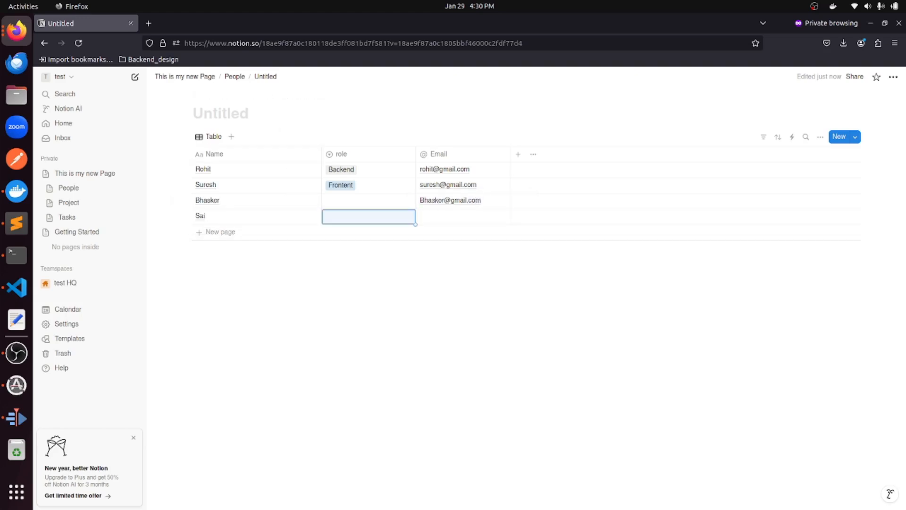
pyautogui.click(336, 202)
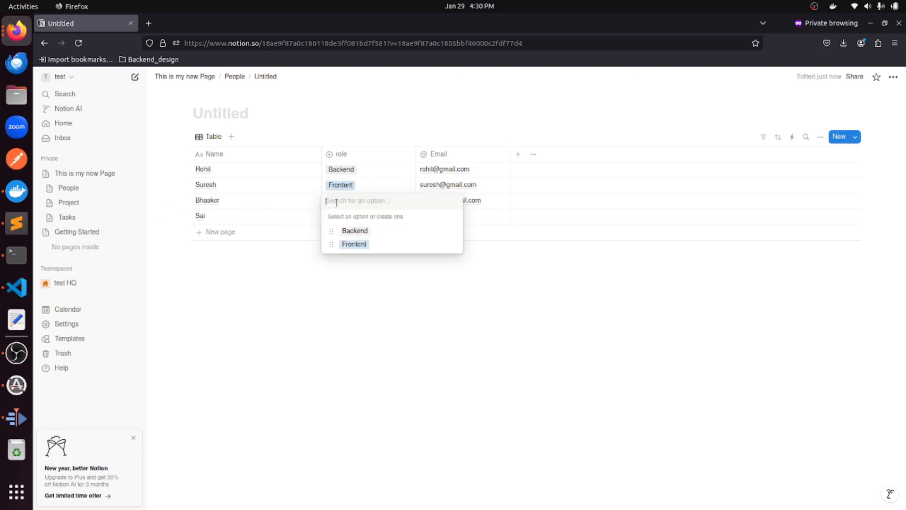
pyautogui.write('QA')
pyautogui.press('Escape')
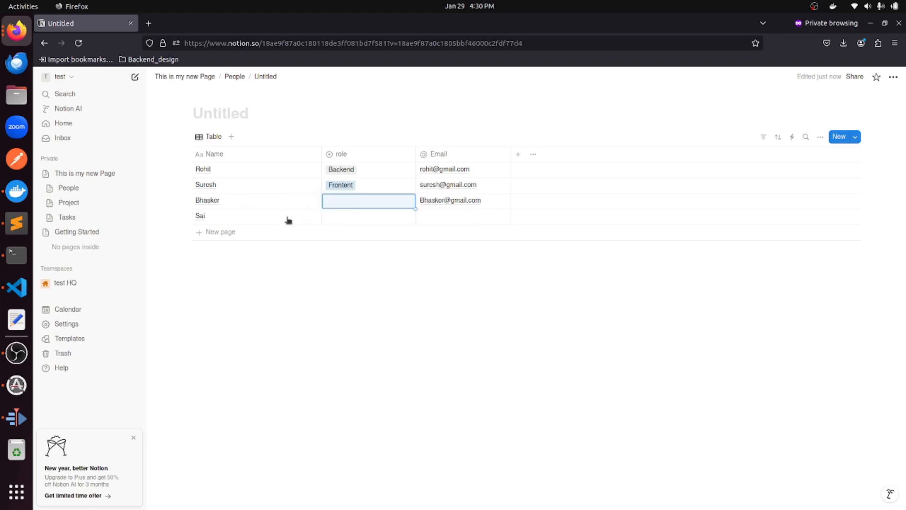
pyautogui.click(356, 215)
pyautogui.click(351, 204)
pyautogui.click(350, 204)
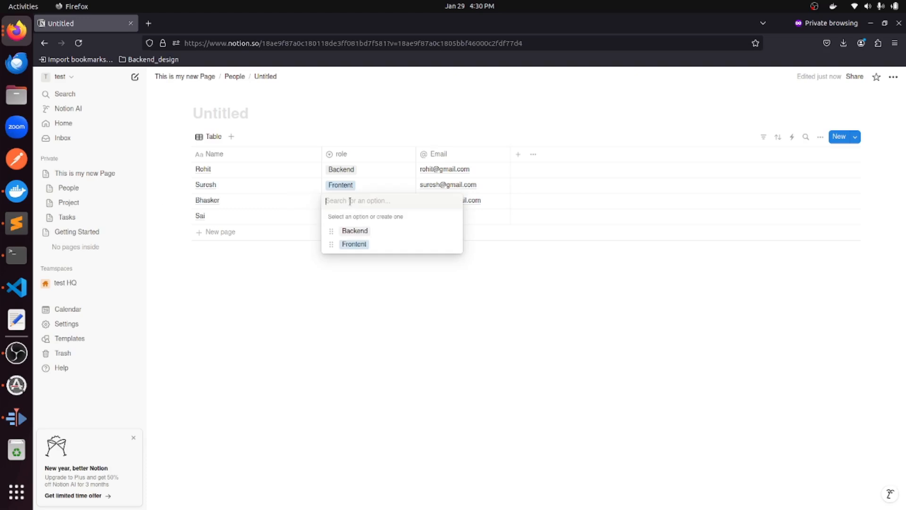
pyautogui.write('QA')
pyautogui.press('Return')
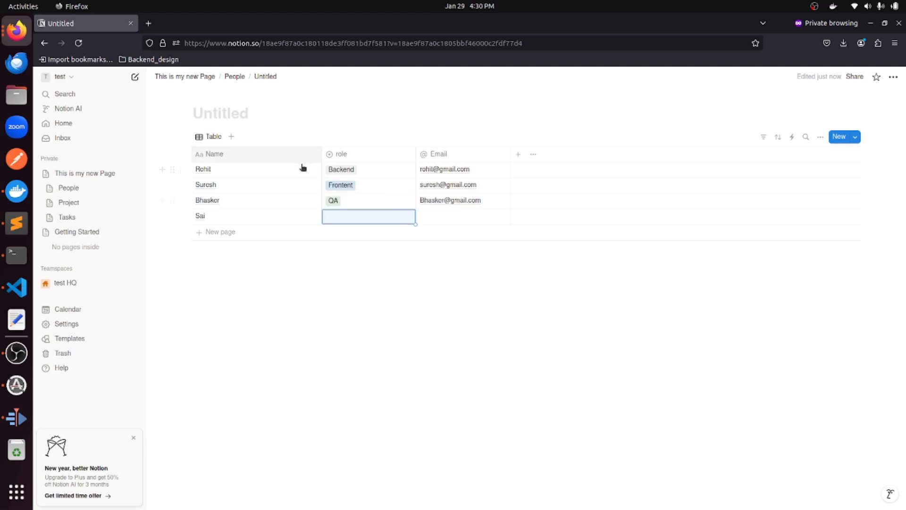
# Give the fourth person a new DevOps role and enter their e-mail address.
pyautogui.click(357, 214)
pyautogui.write('D')
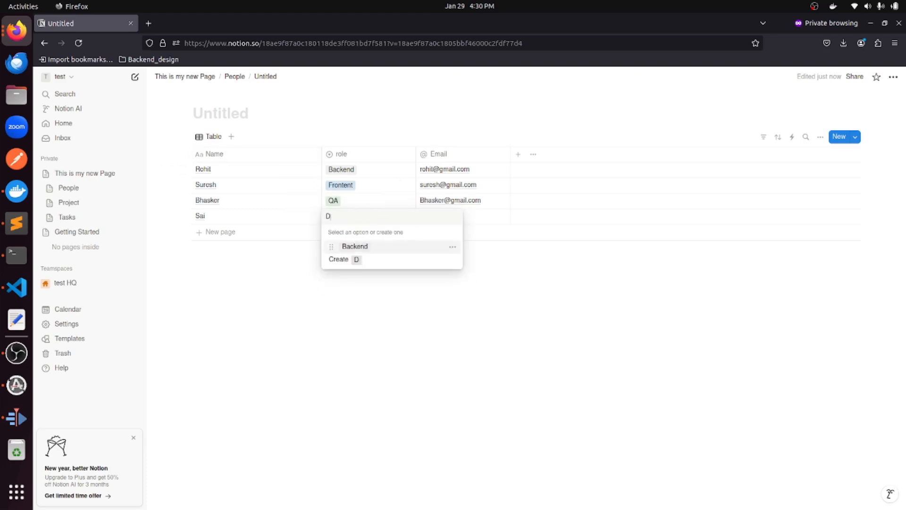
pyautogui.write('evOps')
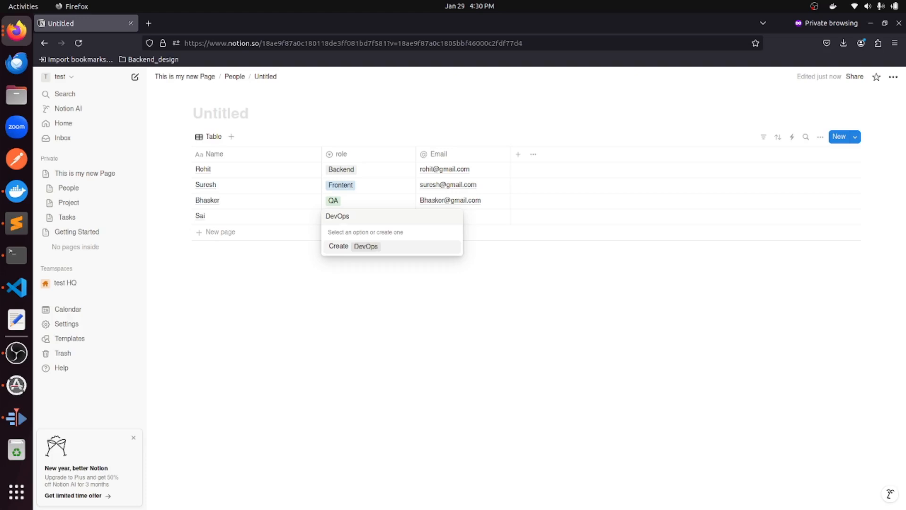
pyautogui.press('Return')
pyautogui.click(475, 224)
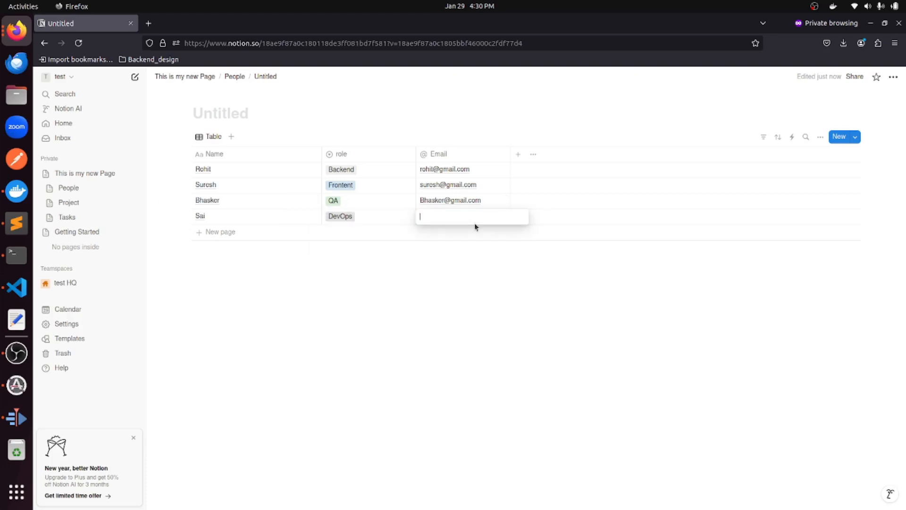
pyautogui.press('Return')
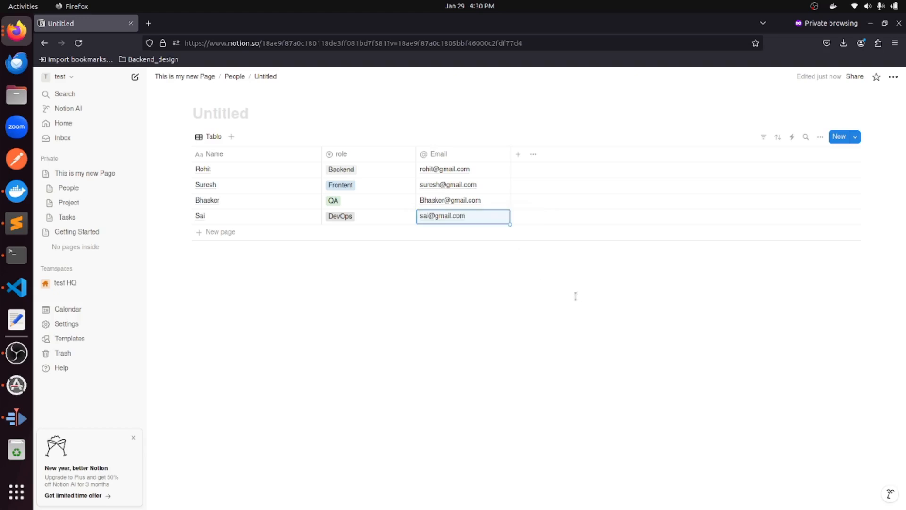
# Rename the untitled database to 'Person', then go to the Tasks page.
pyautogui.click(250, 122)
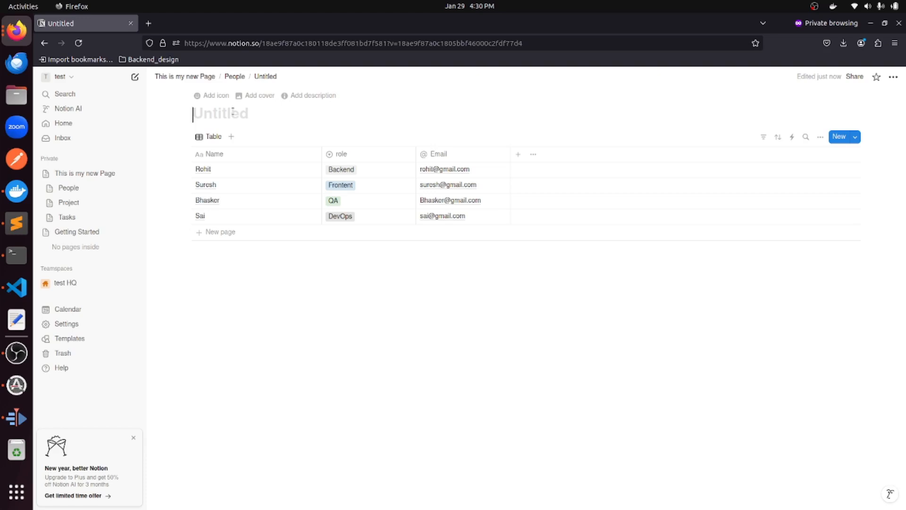
pyautogui.write('Person')
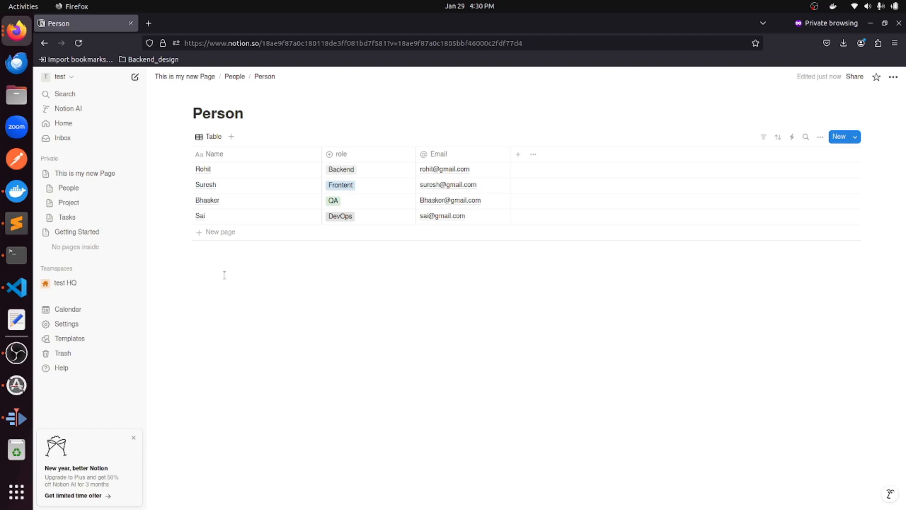
pyautogui.click(83, 218)
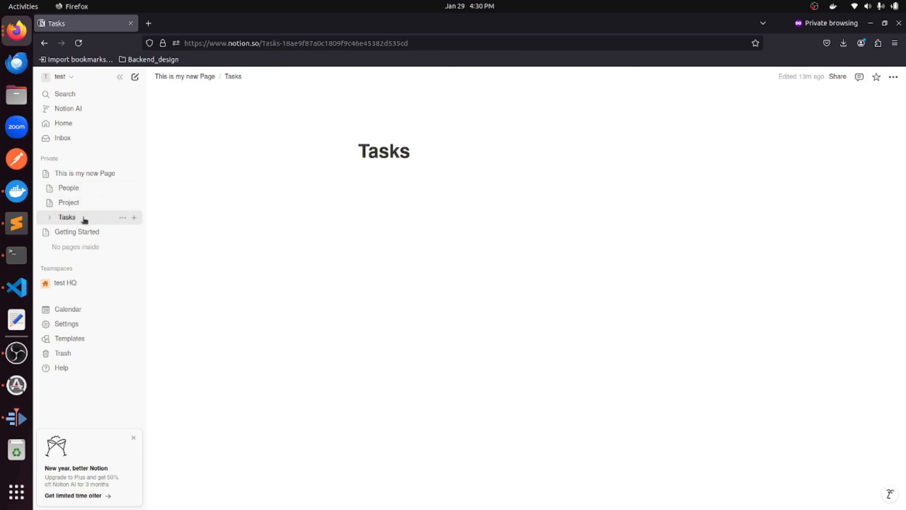
# Insert an empty full-page table database below the Tasks title using /data.
pyautogui.click(395, 202)
pyautogui.write('/data')
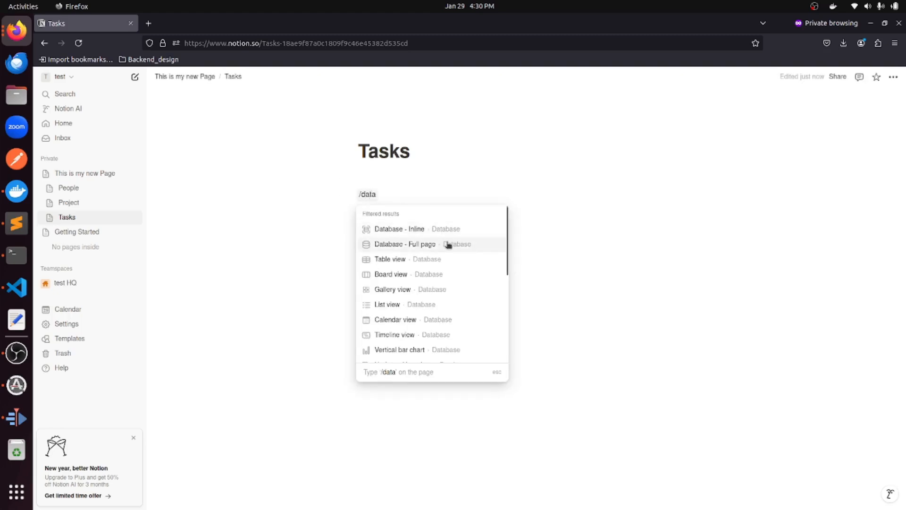
pyautogui.click(448, 245)
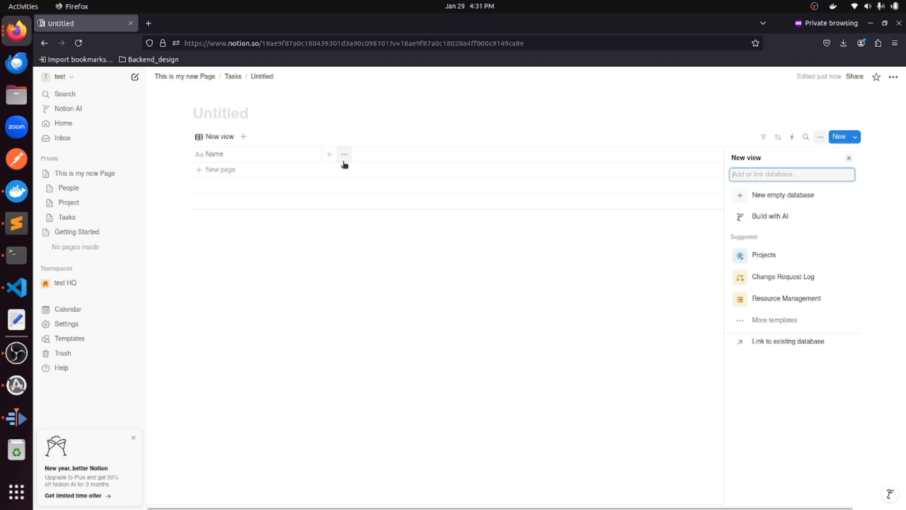
pyautogui.click(329, 156)
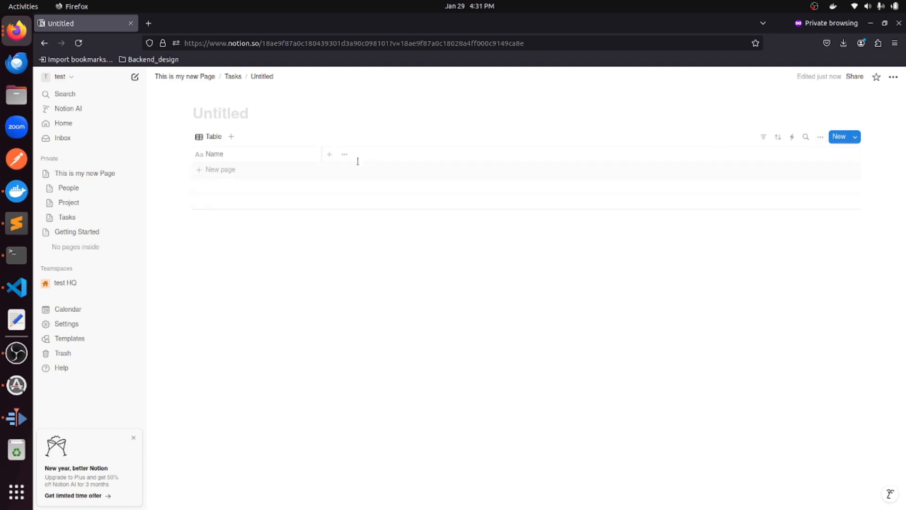
# Add a 'type' column as a Select property.
pyautogui.click(329, 155)
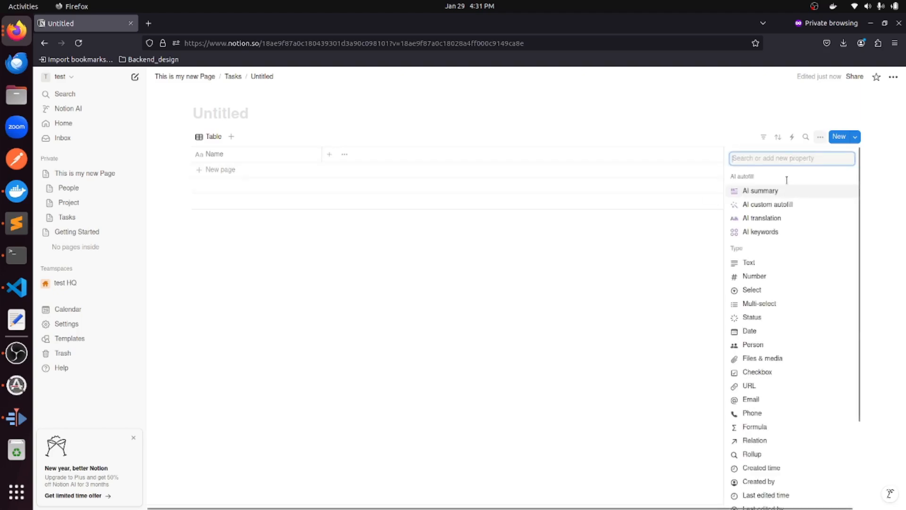
pyautogui.write('type')
pyautogui.click(805, 195)
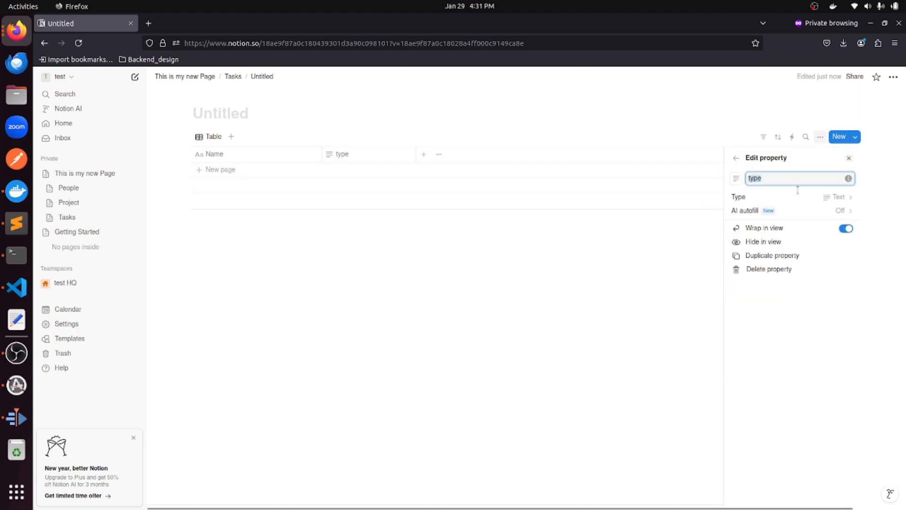
pyautogui.click(759, 197)
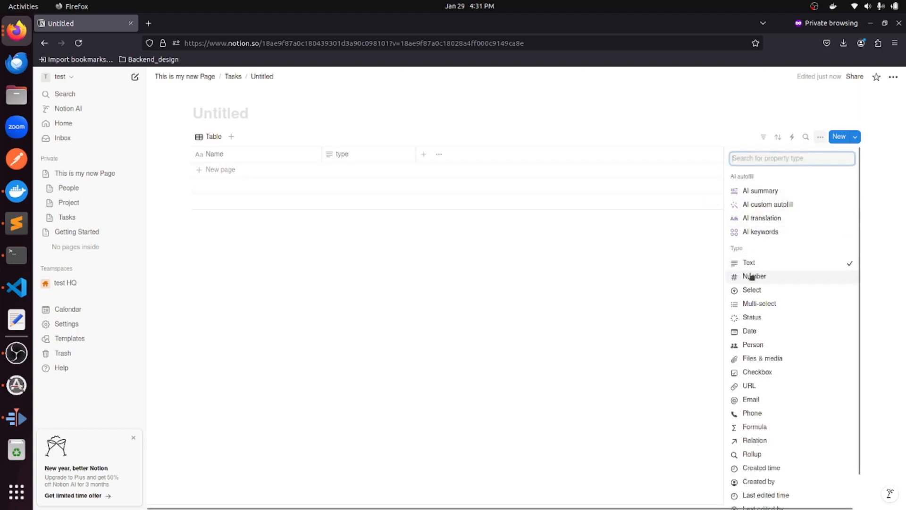
pyautogui.click(752, 290)
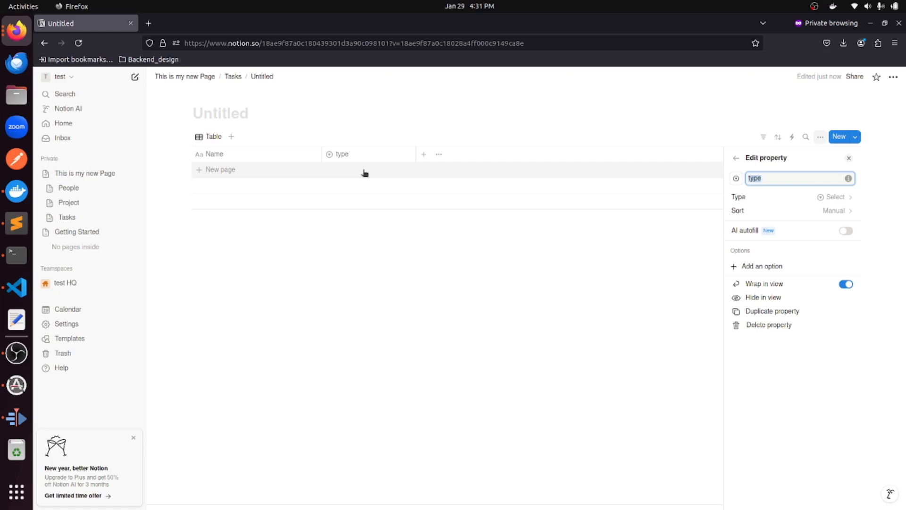
pyautogui.click(423, 156)
# Add a 'Due Date' column as a Date property.
pyautogui.click(424, 157)
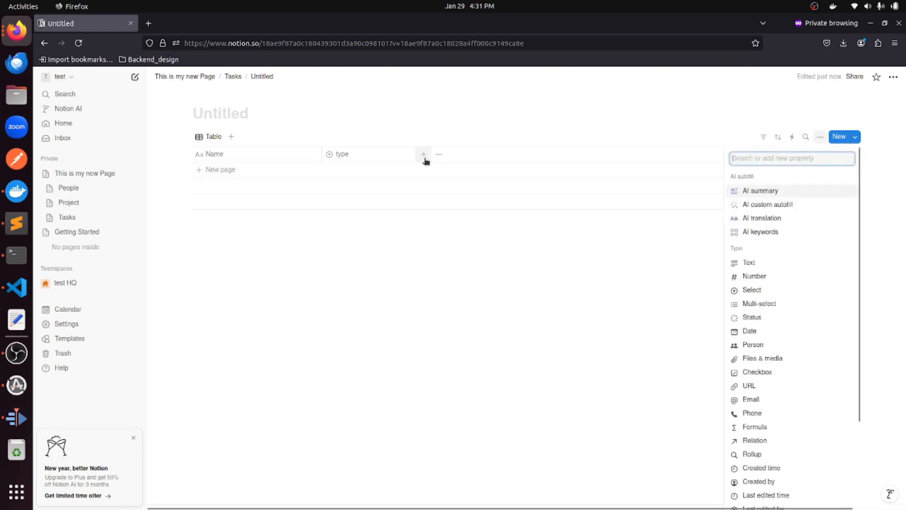
pyautogui.write('Due')
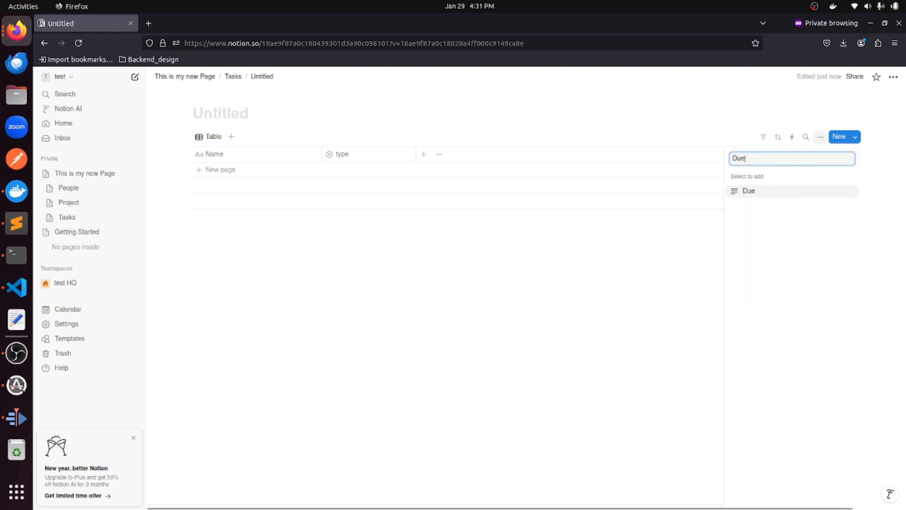
pyautogui.write(' Date')
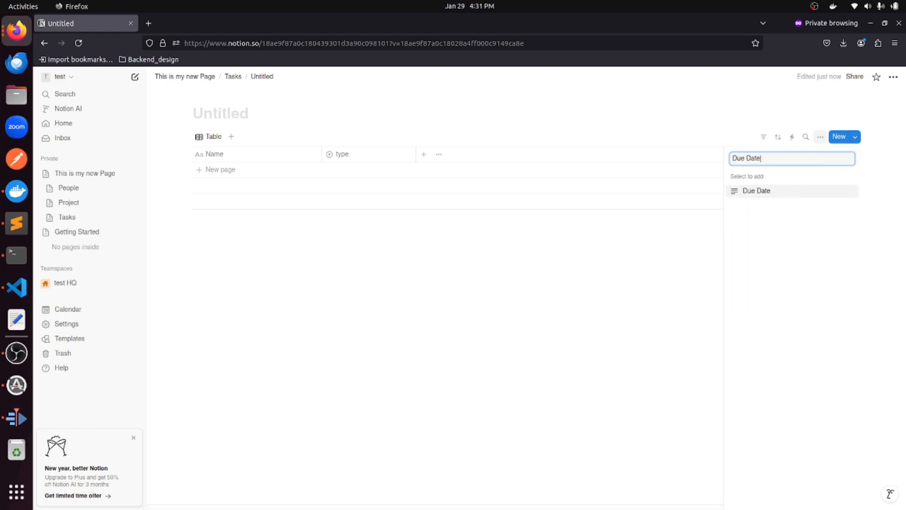
pyautogui.click(804, 194)
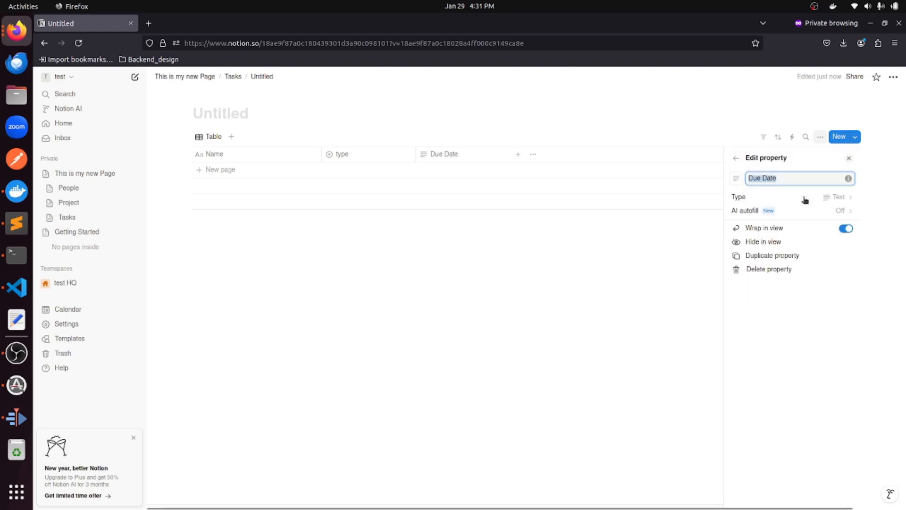
pyautogui.click(758, 198)
pyautogui.click(761, 330)
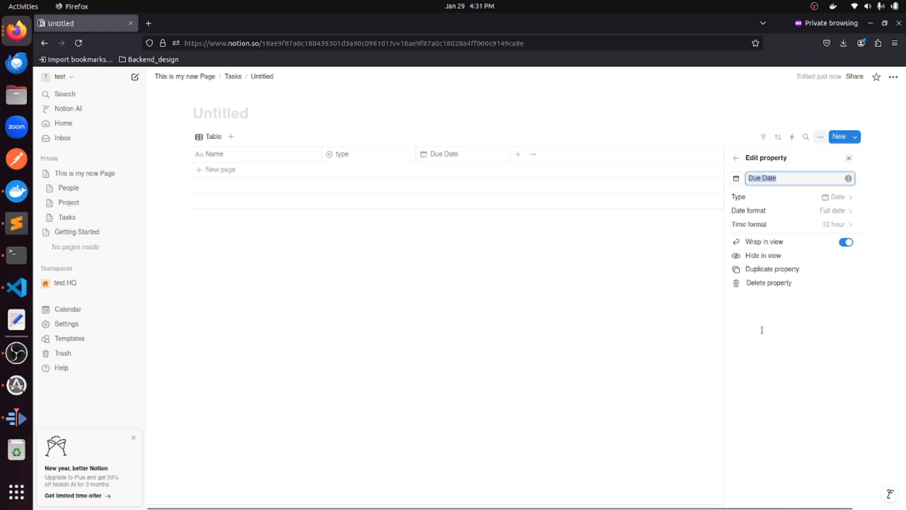
pyautogui.click(516, 158)
# Add a 'Created on' column that records Created time.
pyautogui.click(517, 160)
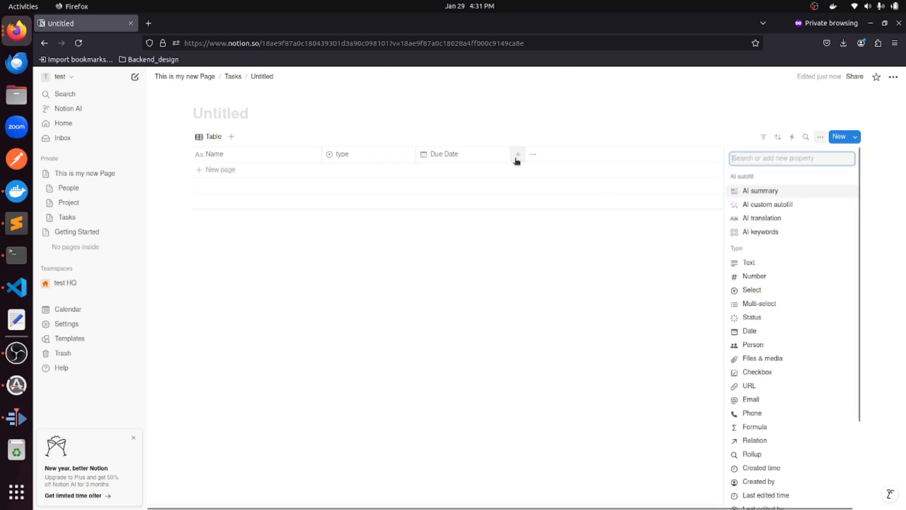
pyautogui.write('c')
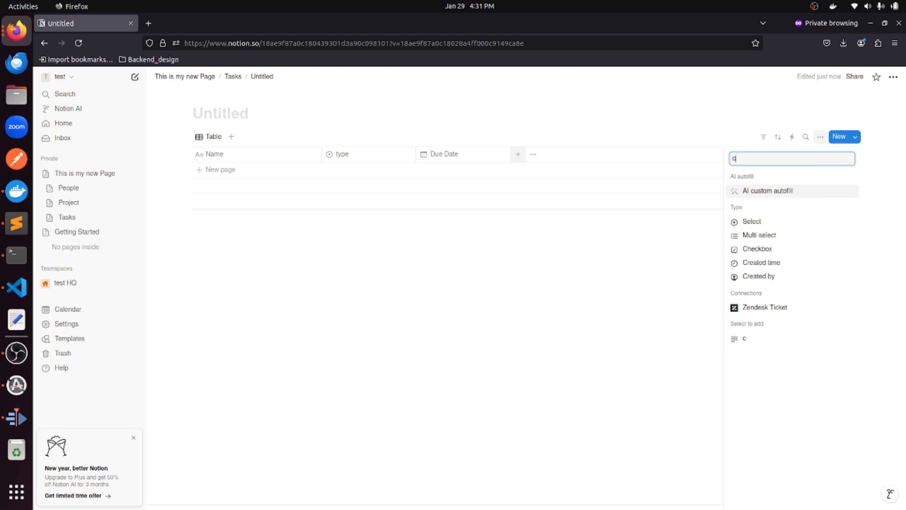
pyautogui.press('BackSpace')
pyautogui.write('Created')
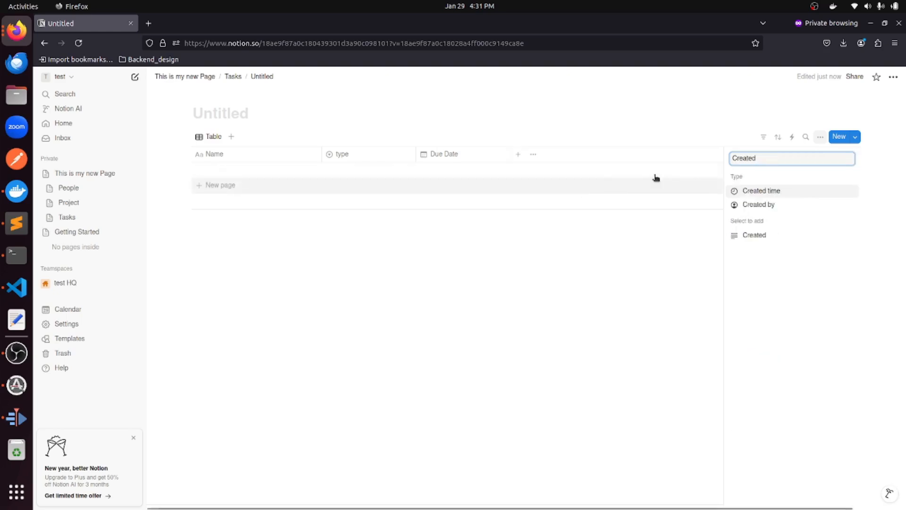
pyautogui.write(' on')
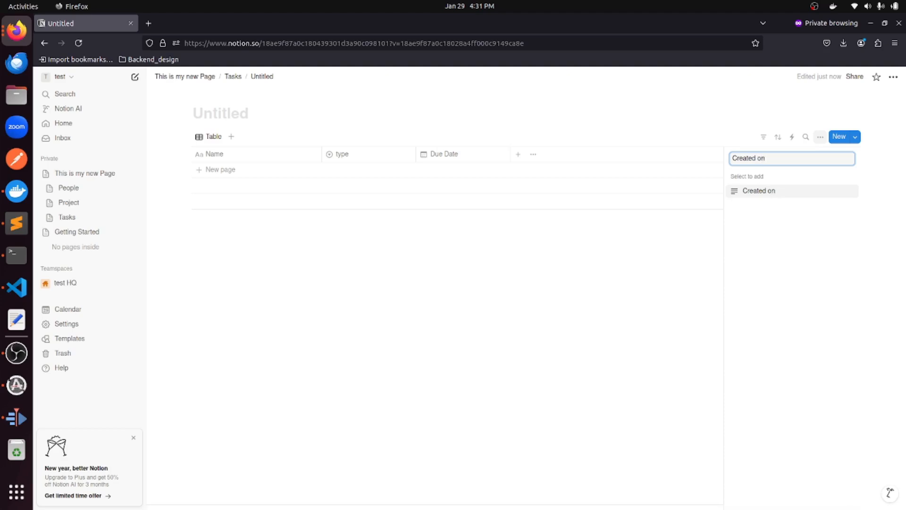
pyautogui.click(786, 192)
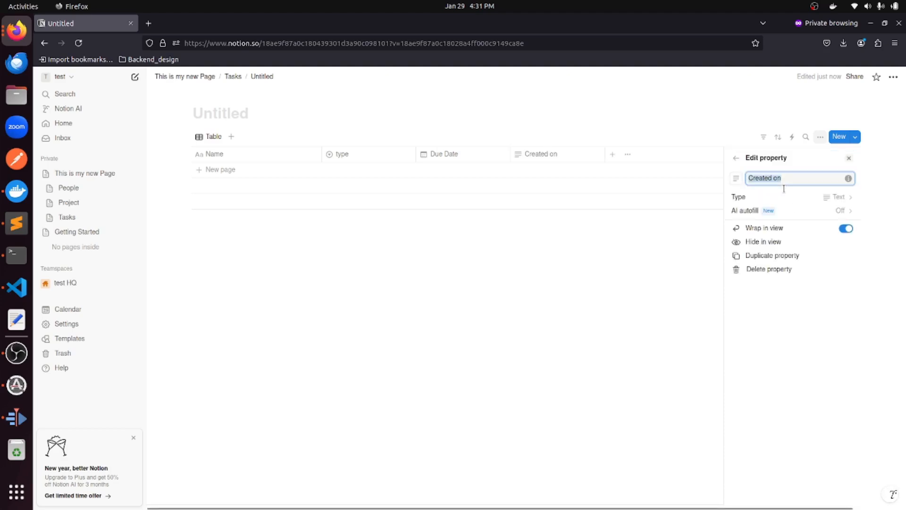
pyautogui.click(750, 198)
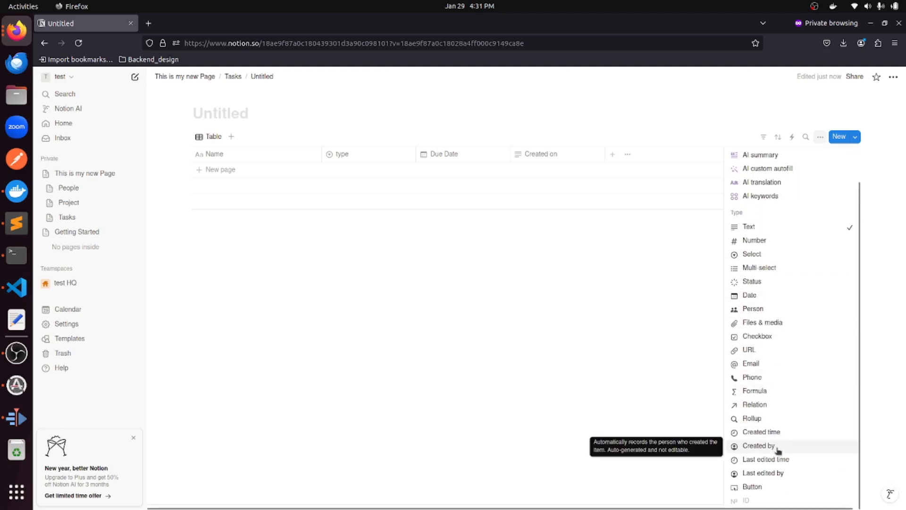
pyautogui.click(778, 430)
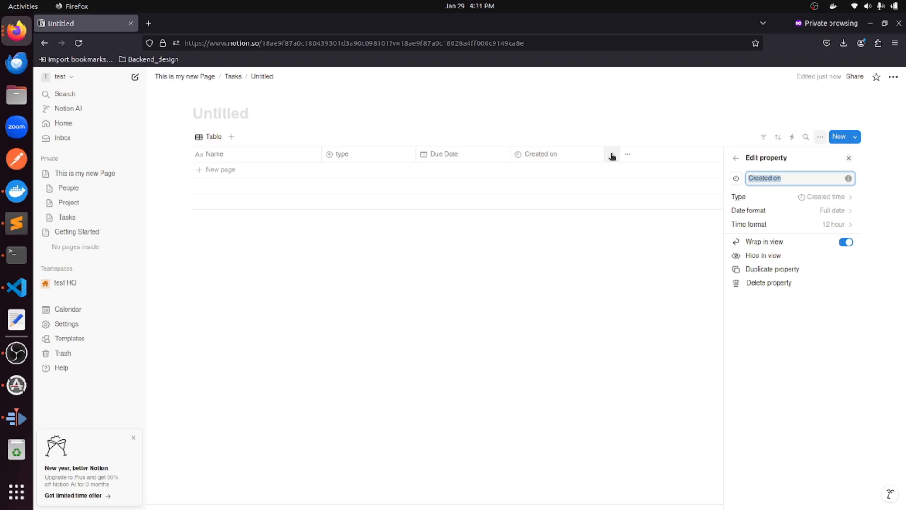
pyautogui.press('Escape')
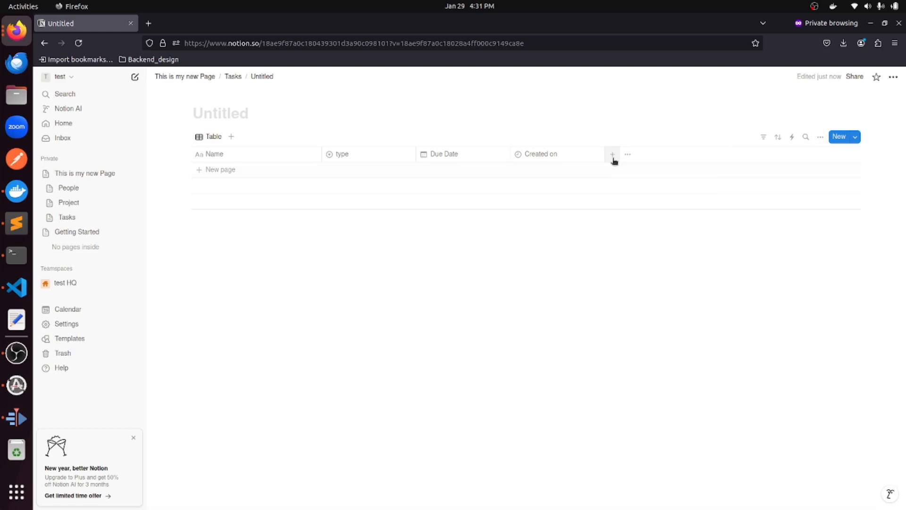
pyautogui.click(613, 156)
# Add a Status column as a Select property with an 'In QA' option.
pyautogui.write('S')
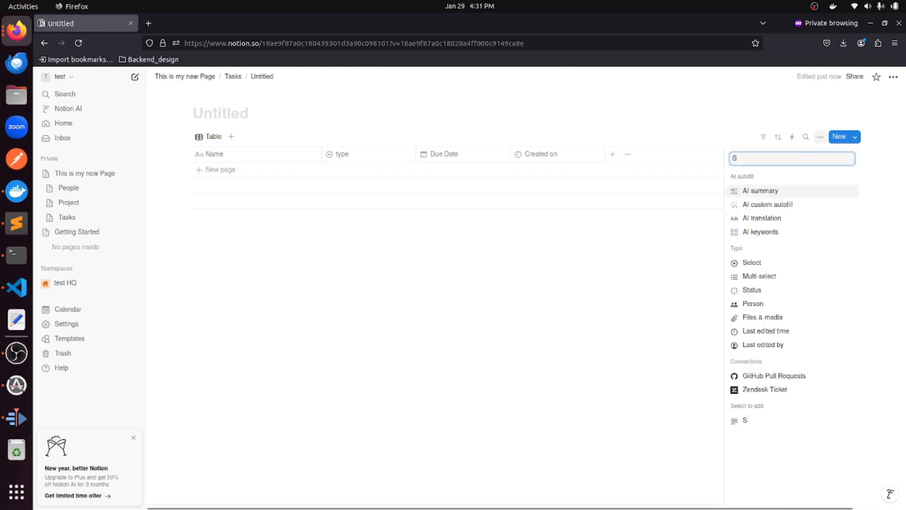
pyautogui.write('tatus')
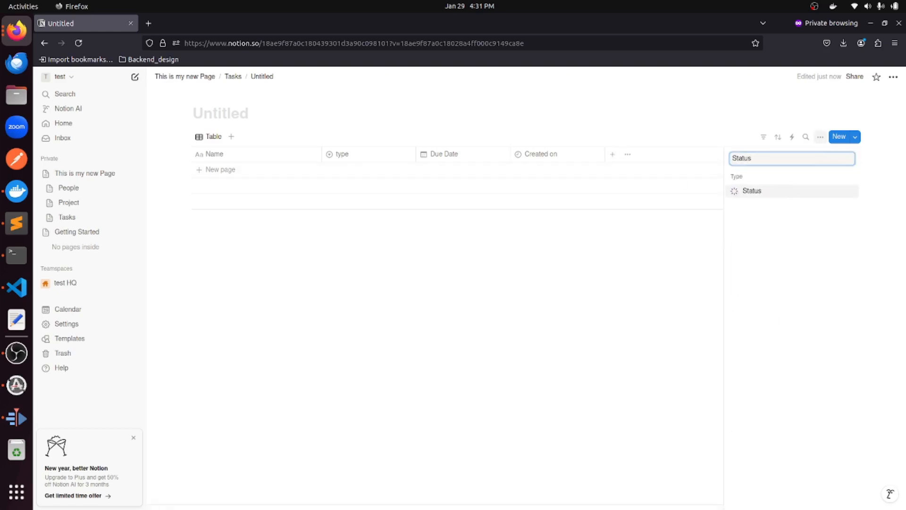
pyautogui.click(773, 190)
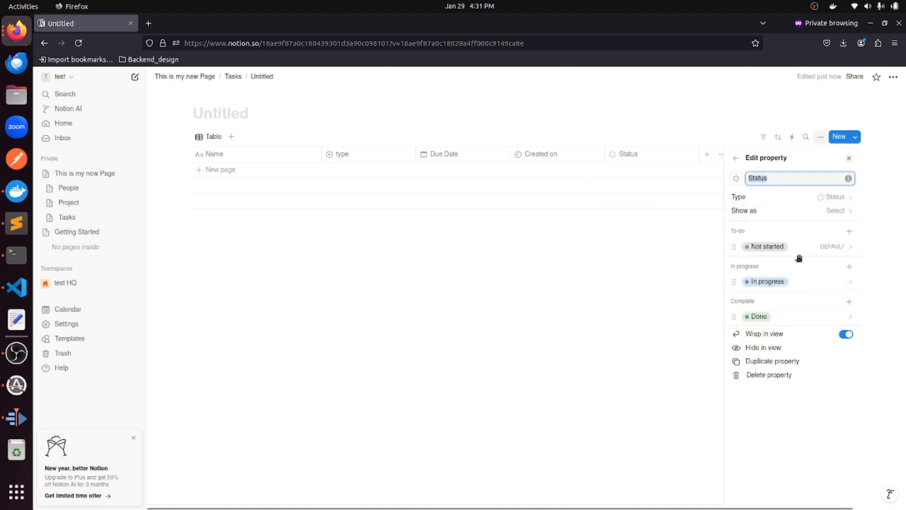
pyautogui.click(773, 197)
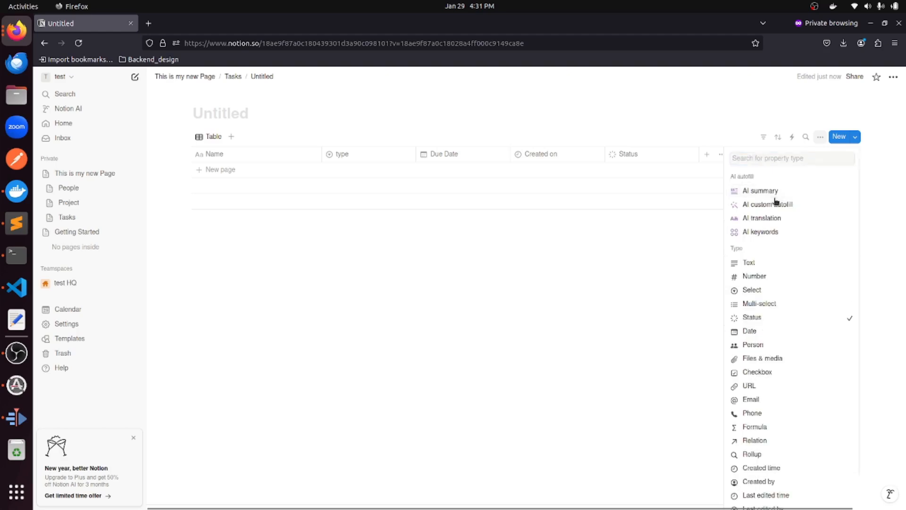
pyautogui.click(755, 293)
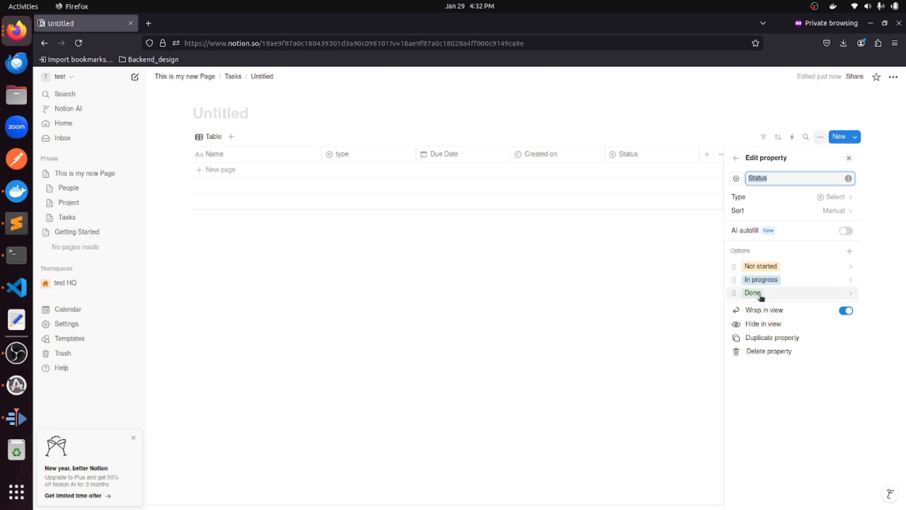
pyautogui.click(849, 250)
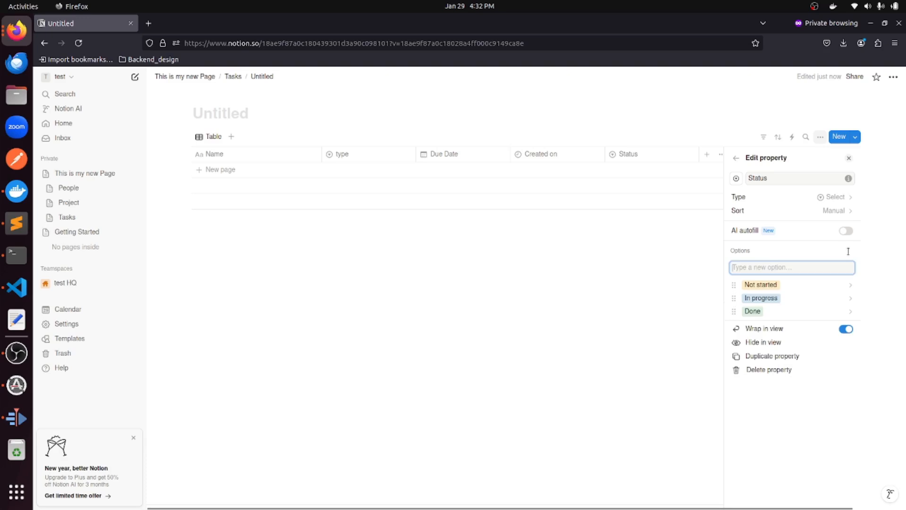
pyautogui.write('In QA')
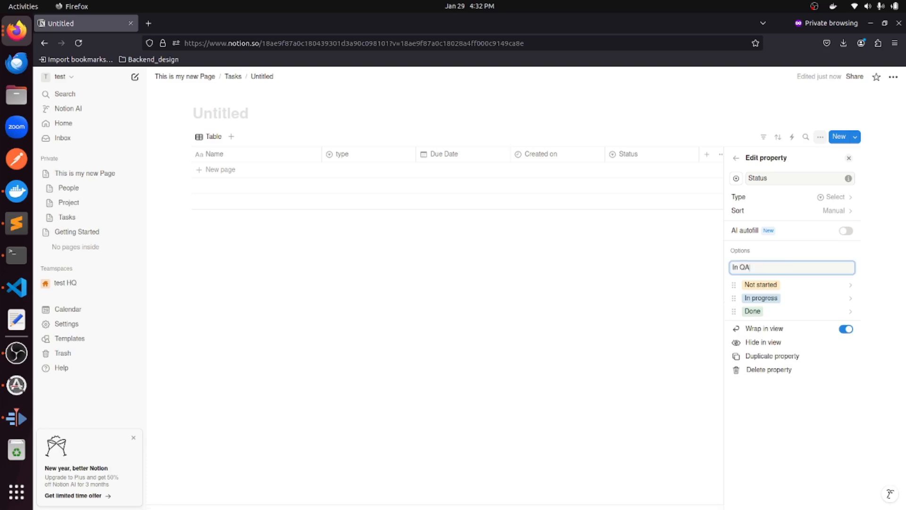
pyautogui.press('Return')
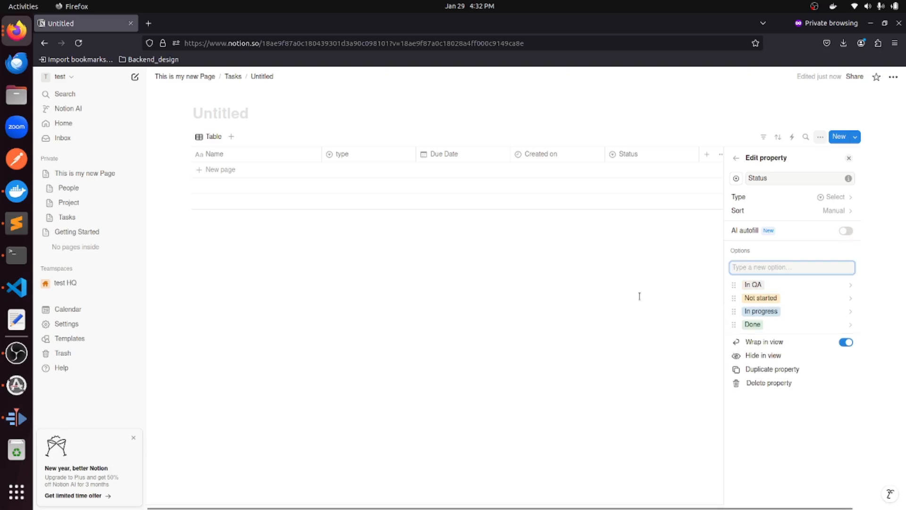
pyautogui.click(670, 287)
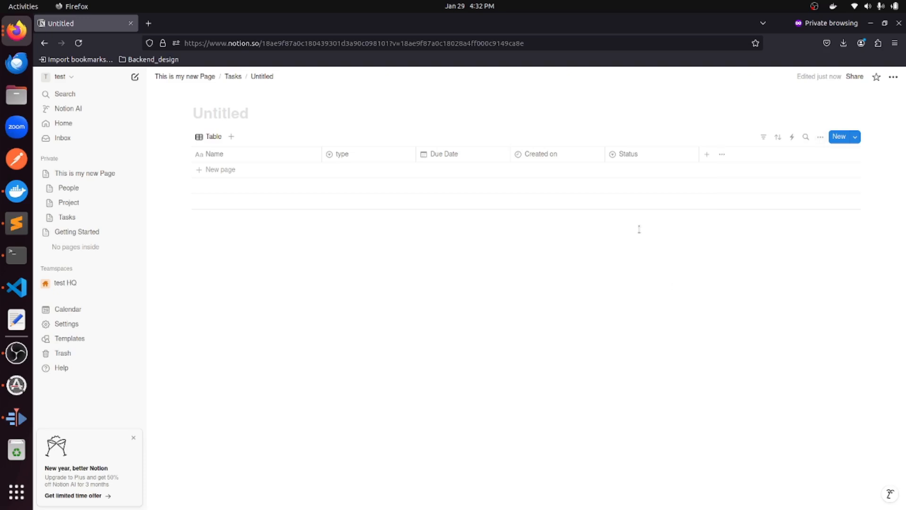
# Add a new row named Task 1 to the table.
pyautogui.click(244, 169)
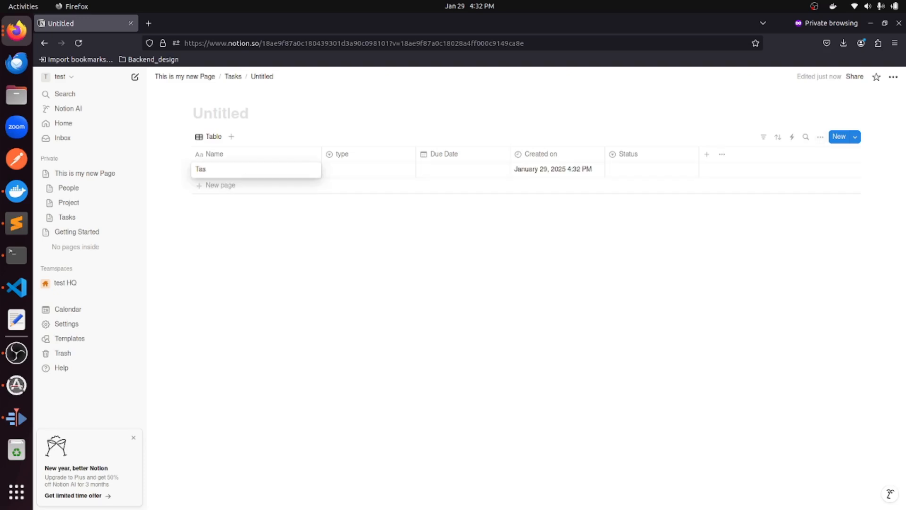
pyautogui.click(361, 168)
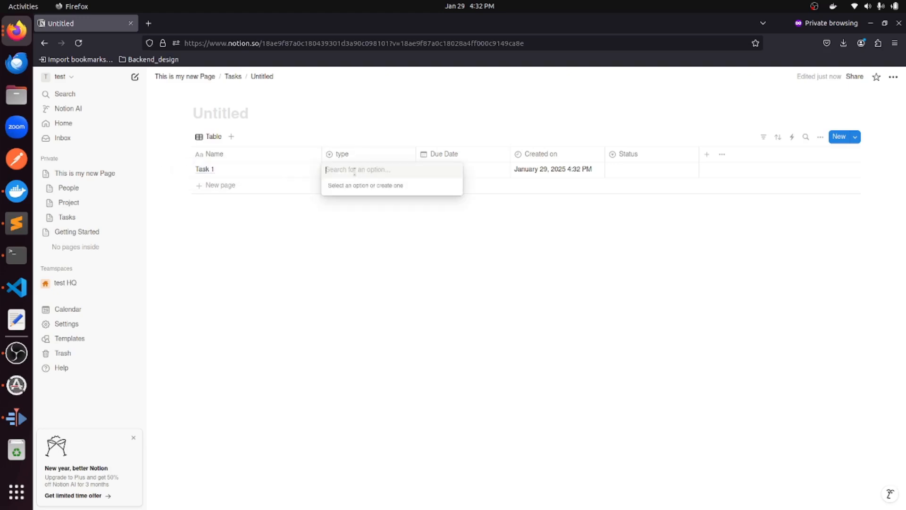
pyautogui.click(346, 160)
# Give the type property the options Frontend, Backend, QA and DevOps.
pyautogui.click(344, 155)
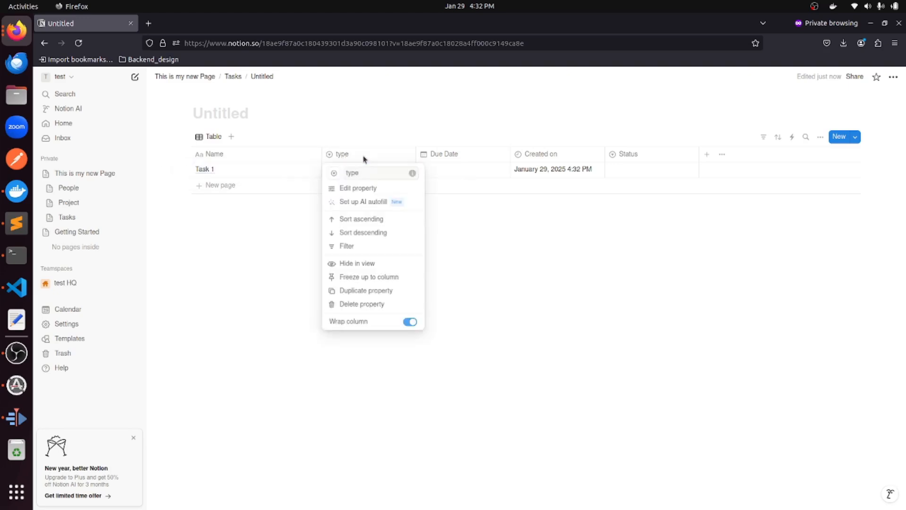
pyautogui.click(358, 188)
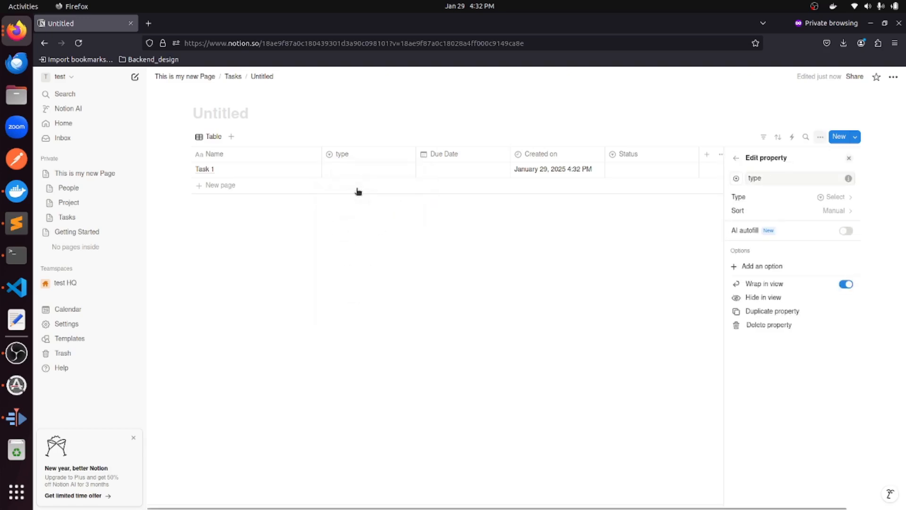
pyautogui.click(768, 268)
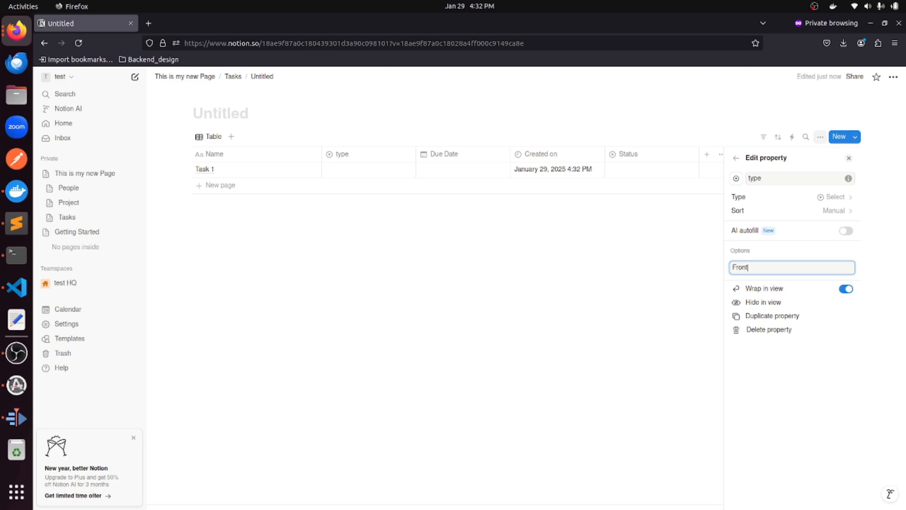
pyautogui.write('end')
pyautogui.press('Return')
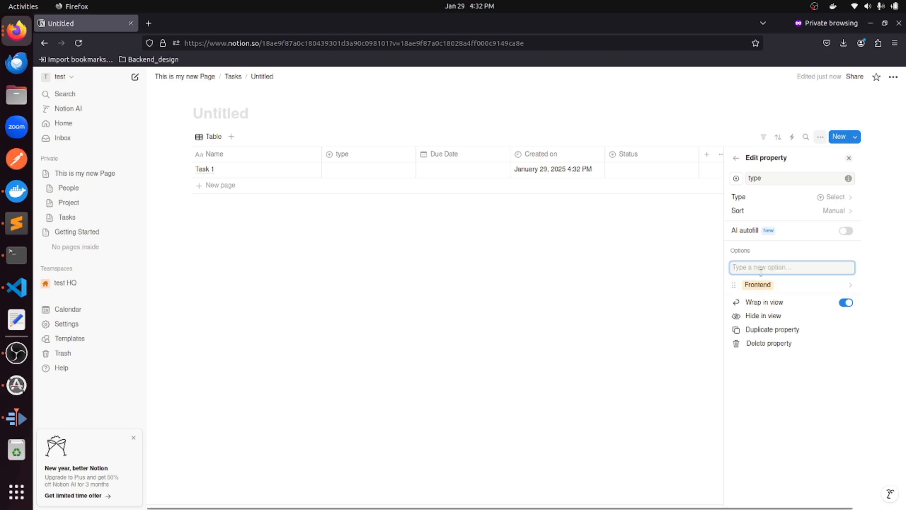
pyautogui.write('Backend')
pyautogui.press('Return')
pyautogui.write('QA')
pyautogui.press('Return')
pyautogui.write('DevOps')
pyautogui.press('Return')
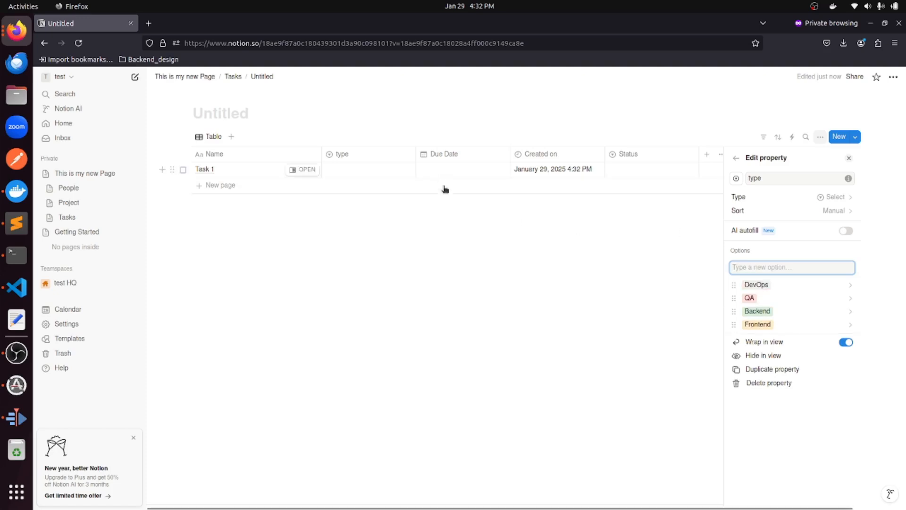
pyautogui.click(370, 170)
# Set Task 1 to Backend, due February 8, 2025, status Not started.
pyautogui.click(369, 169)
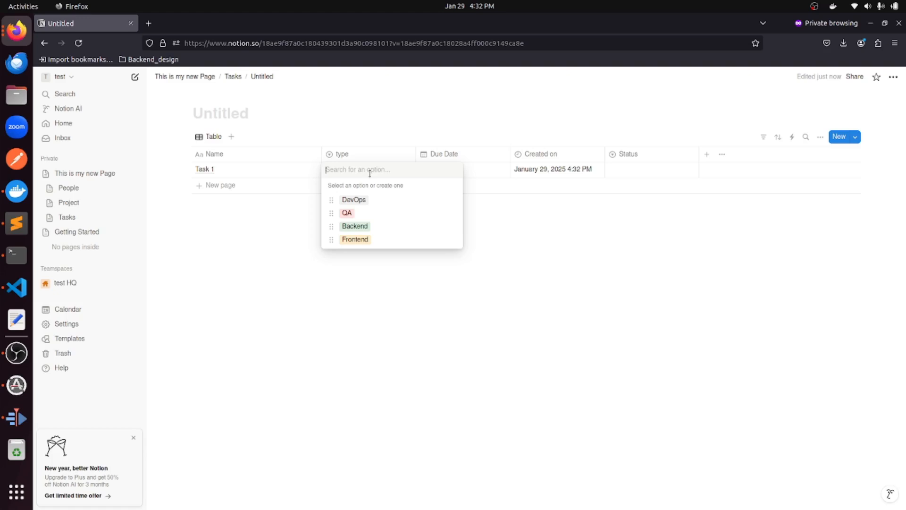
pyautogui.click(353, 228)
pyautogui.click(441, 170)
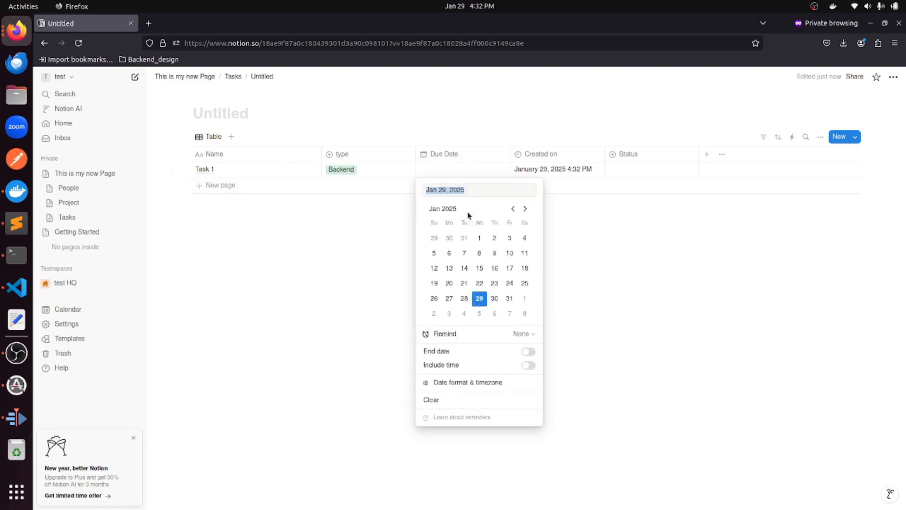
pyautogui.click(524, 312)
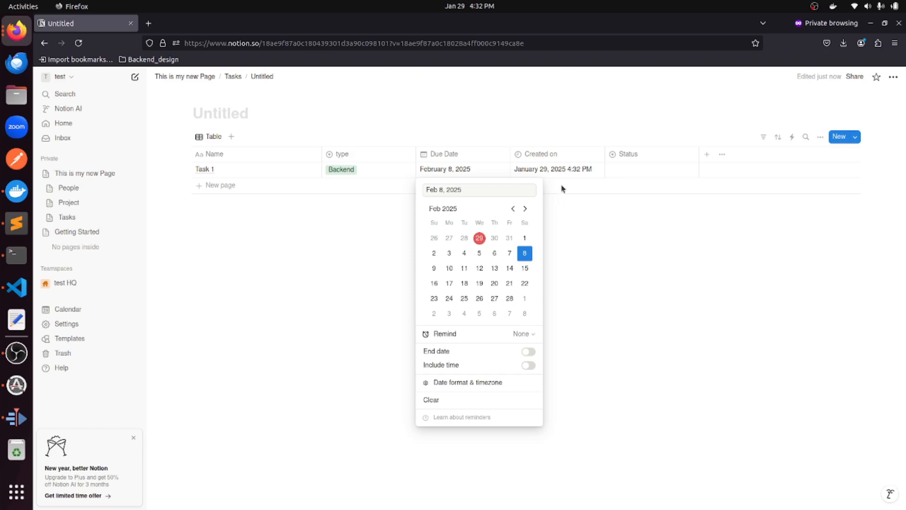
pyautogui.click(635, 169)
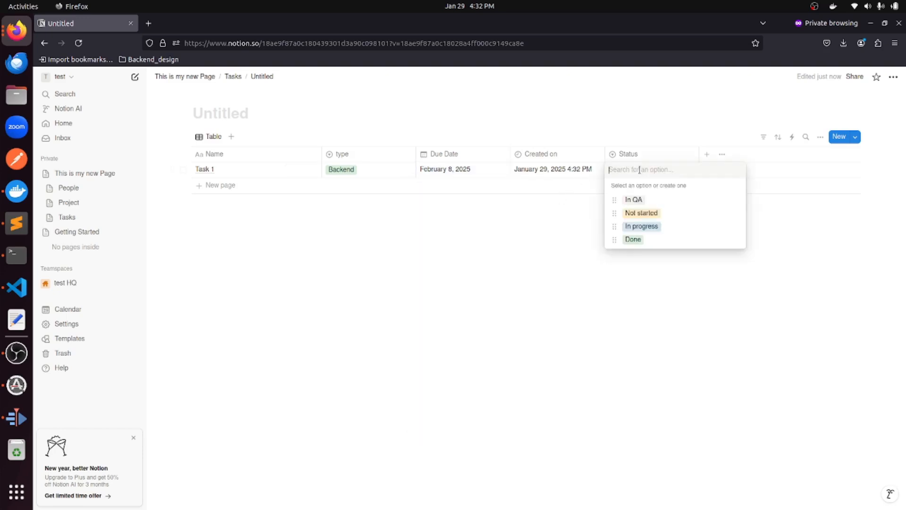
pyautogui.click(651, 211)
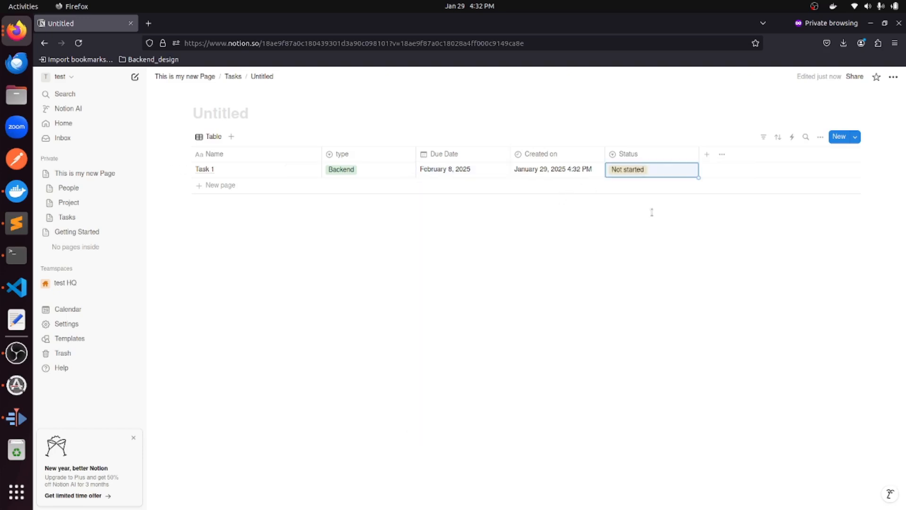
# Add Task 2 as Frontend, due February 7, 2025, Not started, and begin a third row.
pyautogui.click(232, 185)
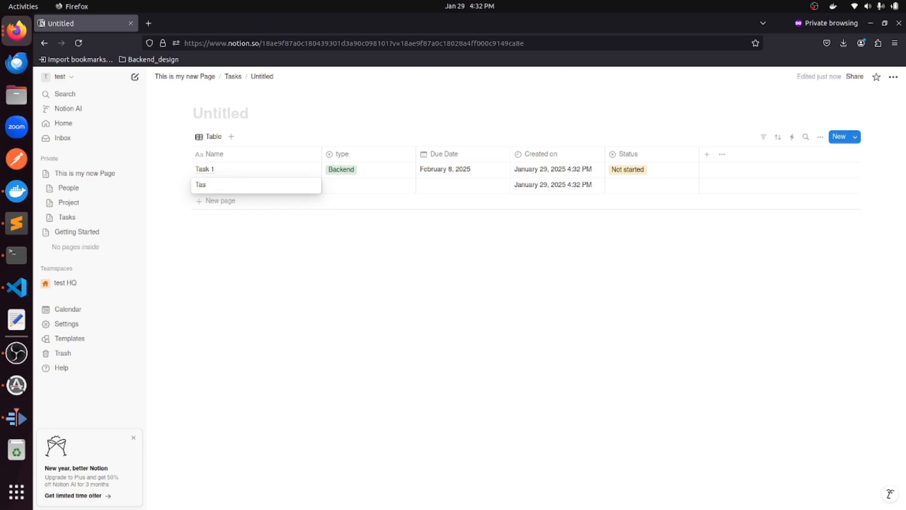
pyautogui.click(347, 192)
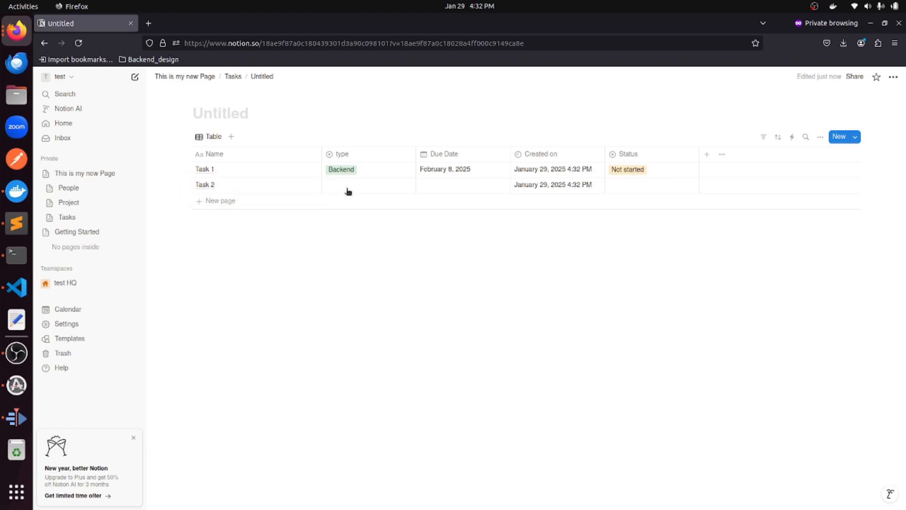
pyautogui.click(370, 255)
pyautogui.click(461, 185)
pyautogui.click(514, 334)
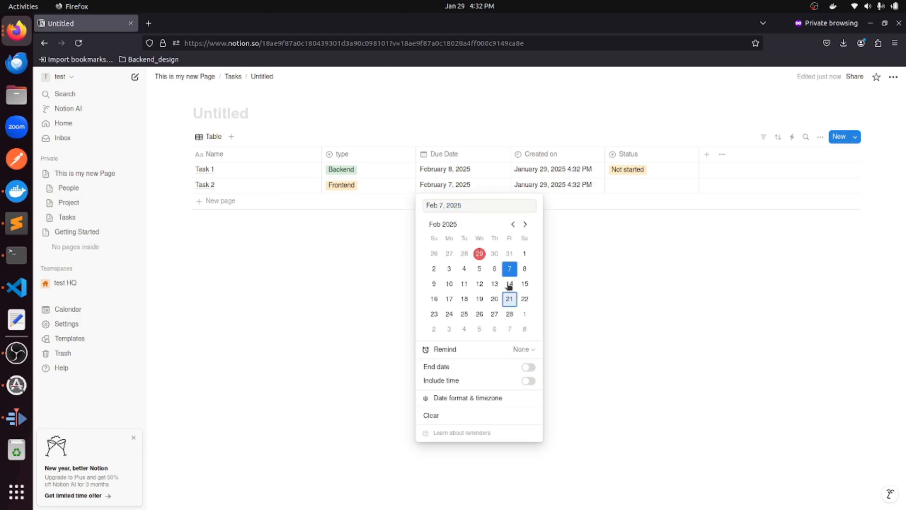
pyautogui.click(622, 186)
pyautogui.click(635, 186)
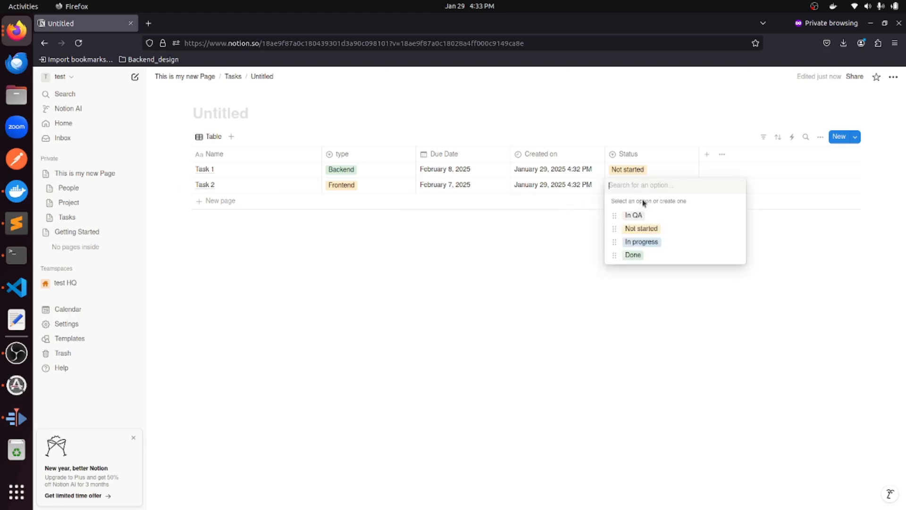
pyautogui.click(642, 228)
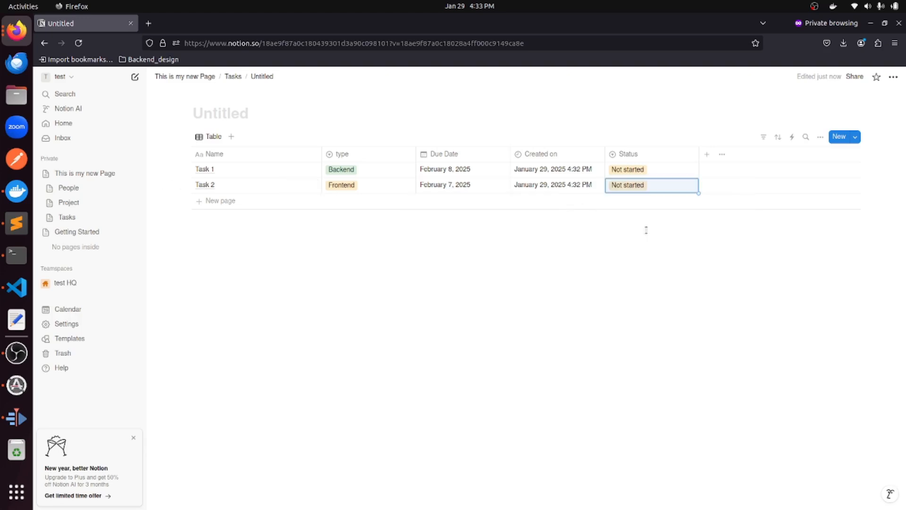
pyautogui.click(238, 200)
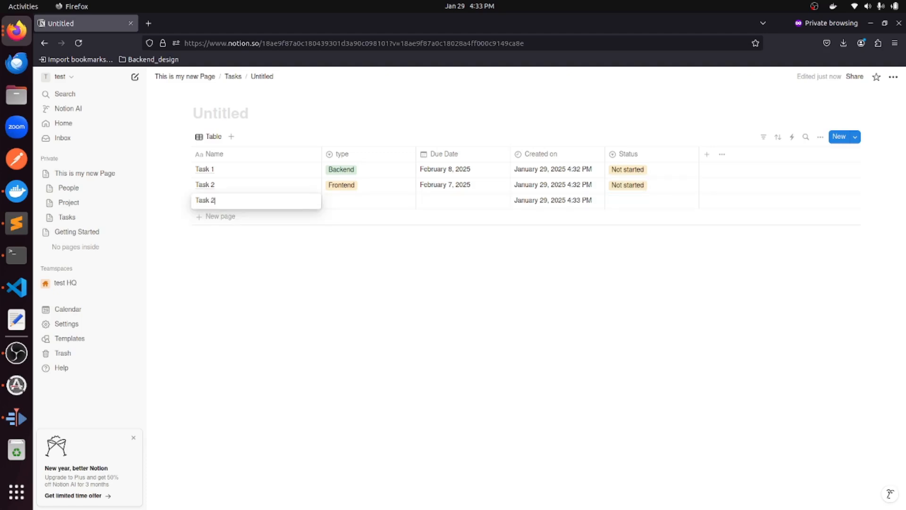
# Set Task 3 to QA, due February 6, 2025, status Not started.
pyautogui.click(354, 207)
pyautogui.click(363, 244)
pyautogui.click(461, 207)
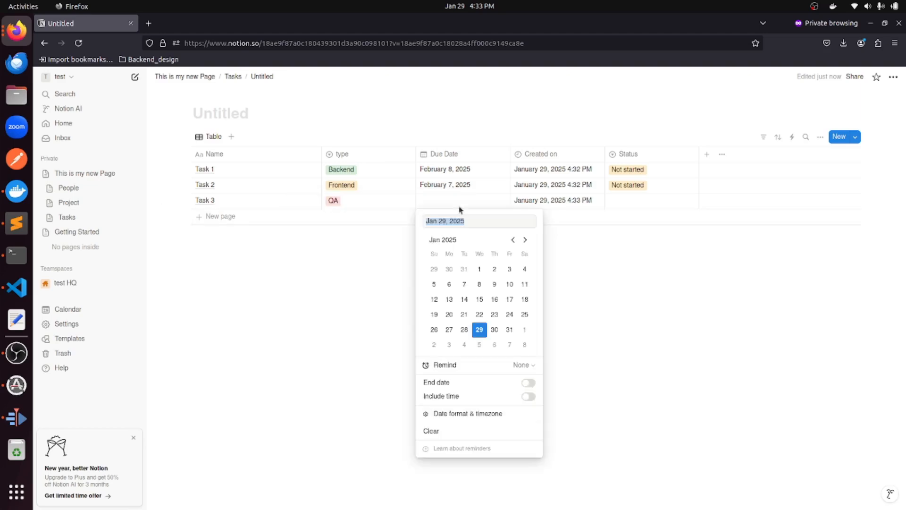
pyautogui.click(495, 345)
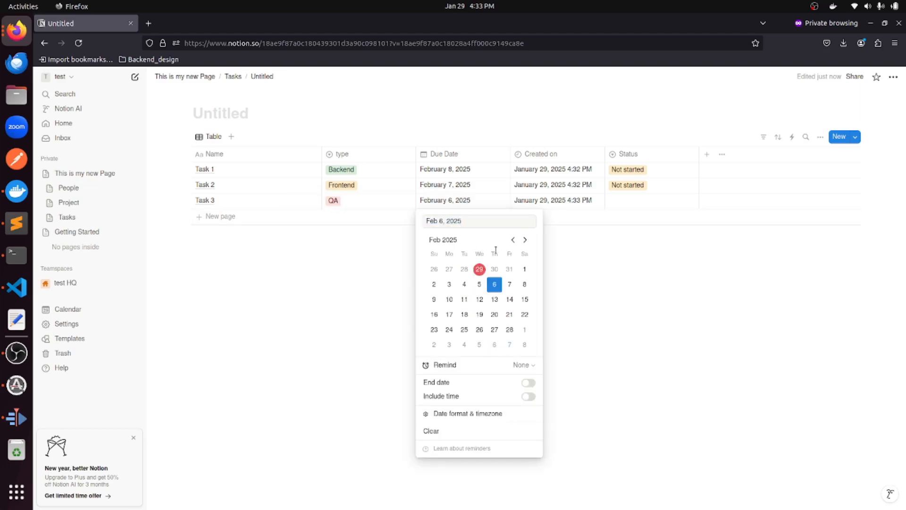
pyautogui.click(617, 202)
pyautogui.click(622, 200)
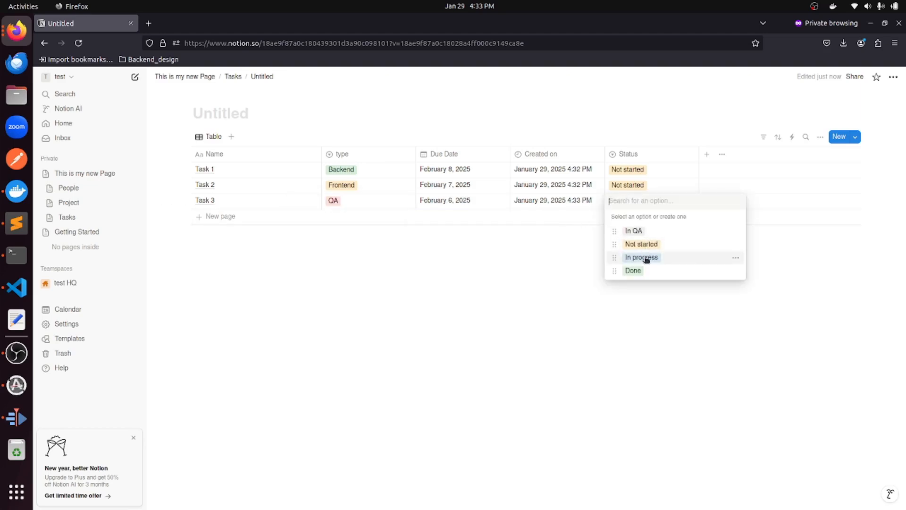
pyautogui.click(644, 249)
# Add Task 4 as DevOps, due February 5, 2025, status In progress.
pyautogui.click(245, 216)
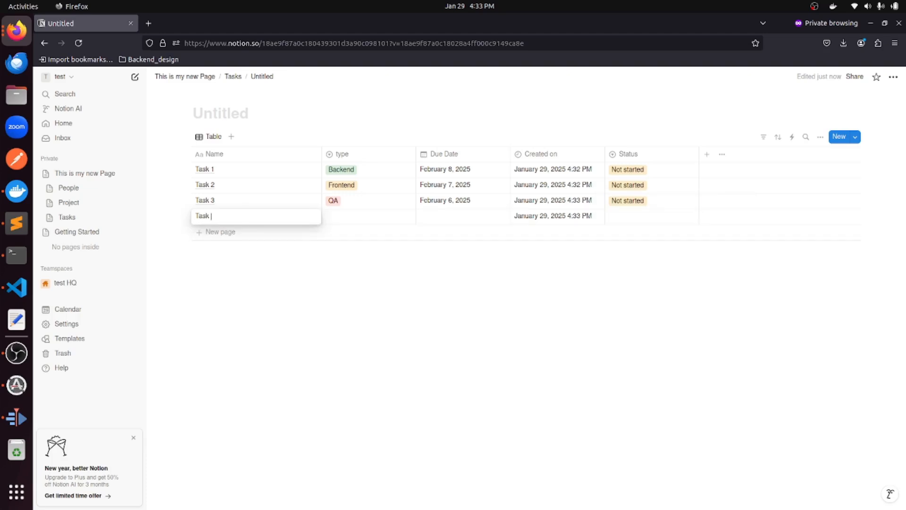
pyautogui.write('Task 4')
pyautogui.click(344, 222)
pyautogui.click(344, 219)
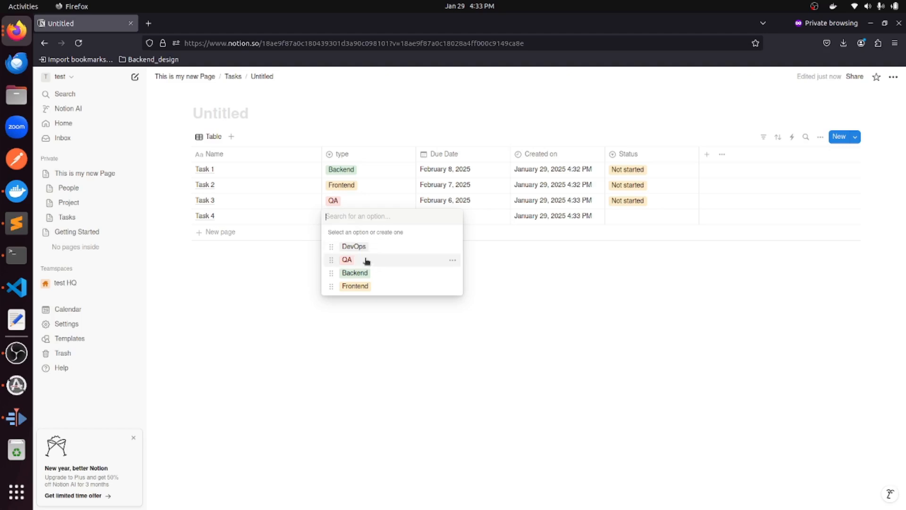
pyautogui.click(366, 245)
pyautogui.click(436, 214)
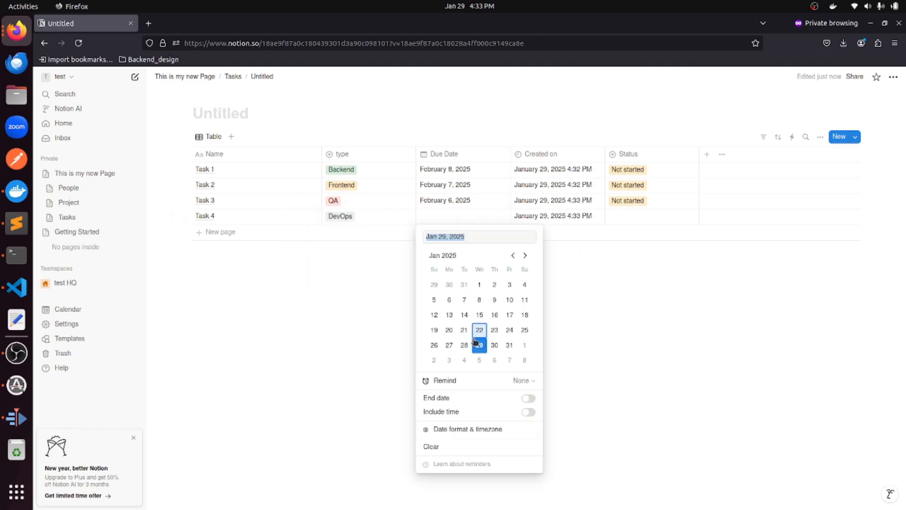
pyautogui.click(479, 360)
pyautogui.click(626, 214)
pyautogui.click(633, 217)
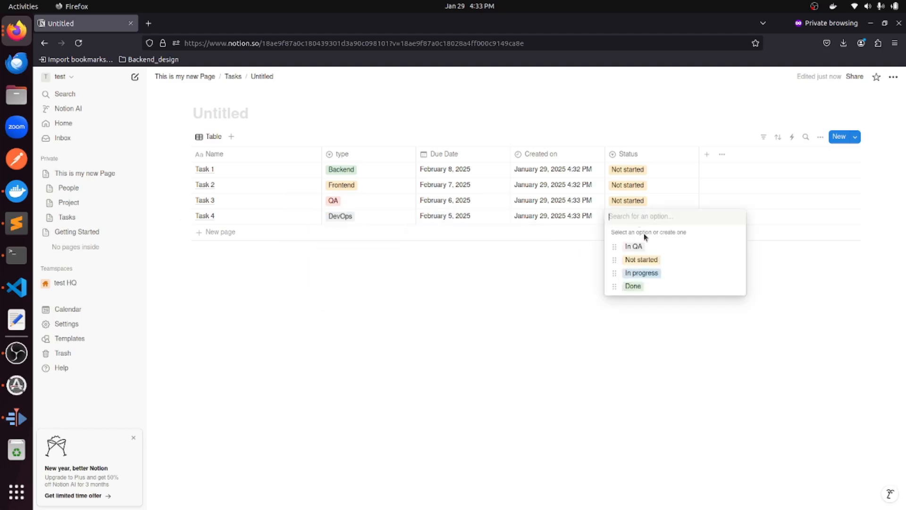
pyautogui.click(649, 273)
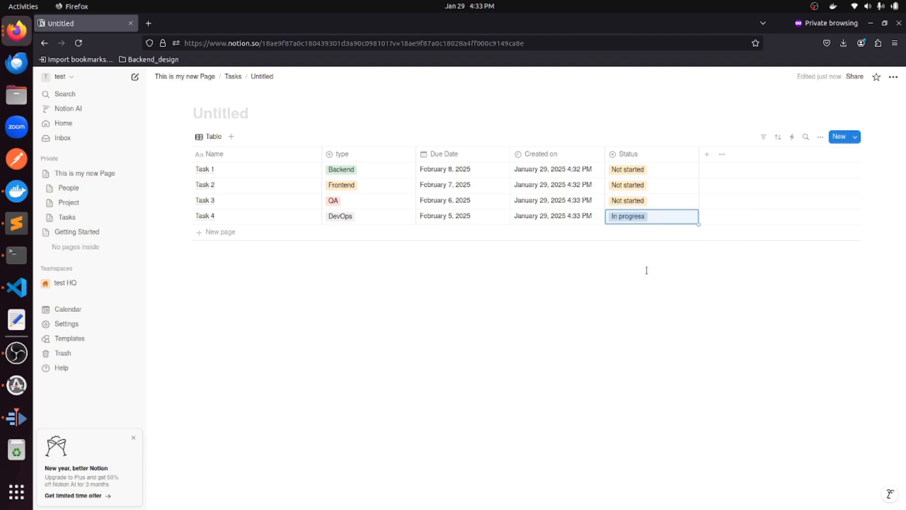
pyautogui.click(211, 121)
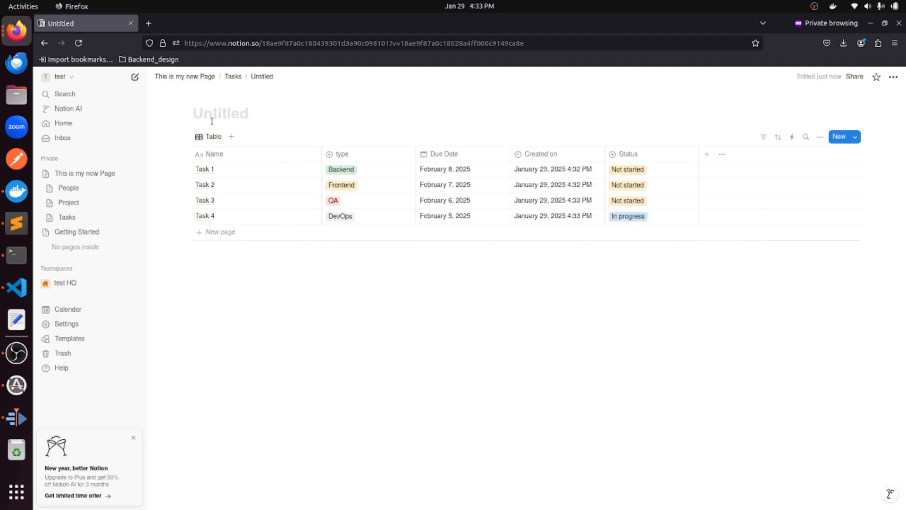
# Title the page 'Tasks' and add a Relation column to Projects with two-way relation on.
pyautogui.write('Tasks')
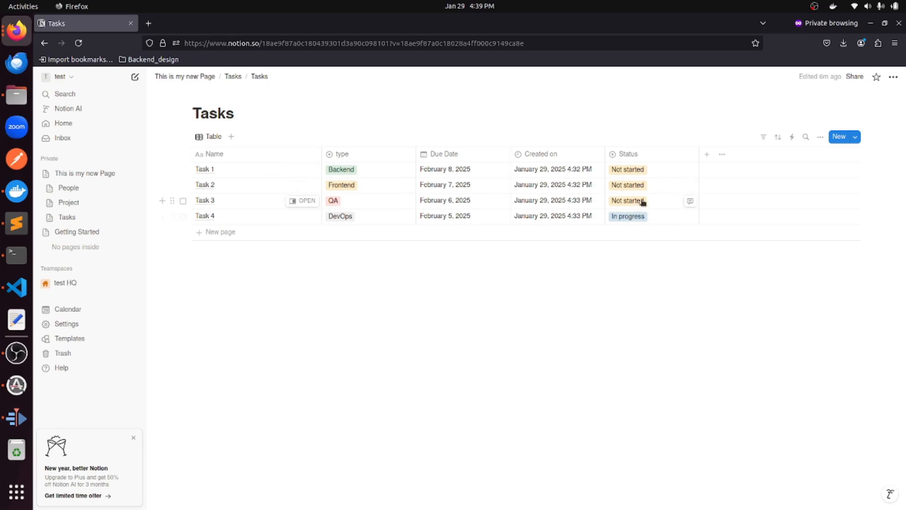
pyautogui.click(707, 158)
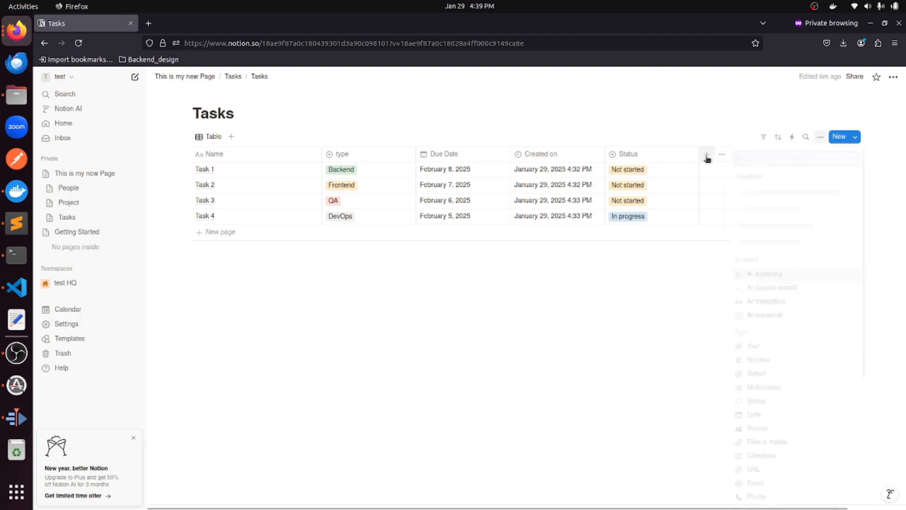
pyautogui.scroll(-3, 785, 290)
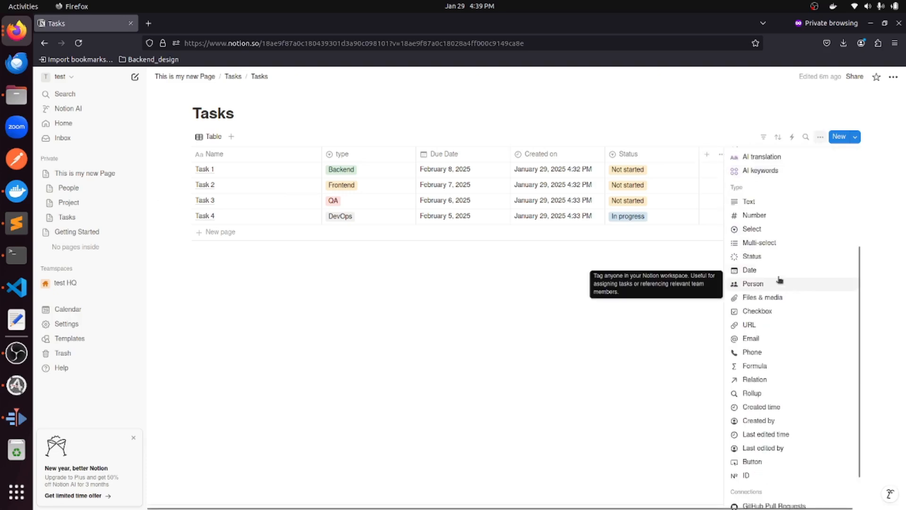
pyautogui.scroll(-2, 779, 279)
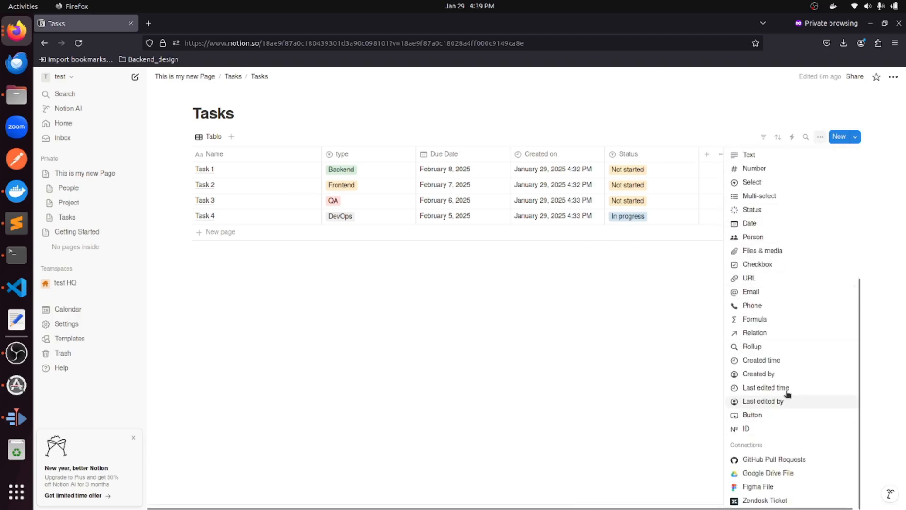
pyautogui.click(774, 333)
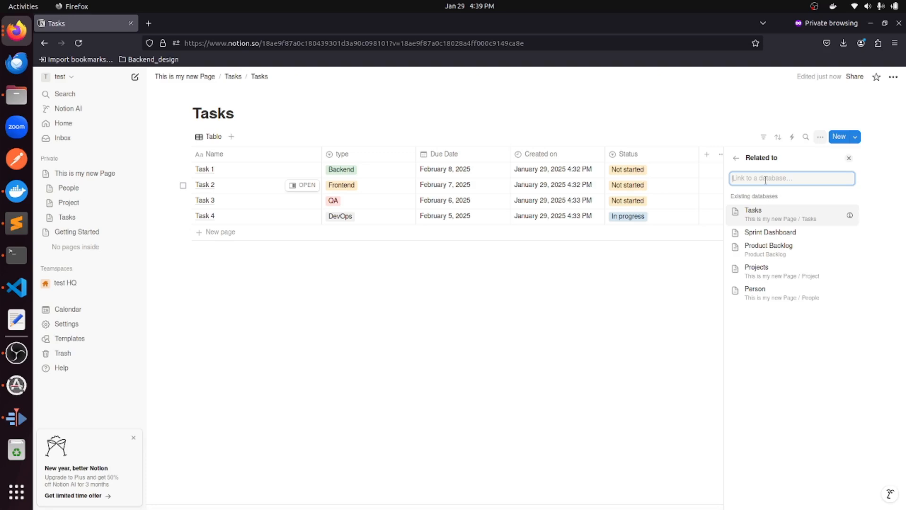
pyautogui.click(777, 272)
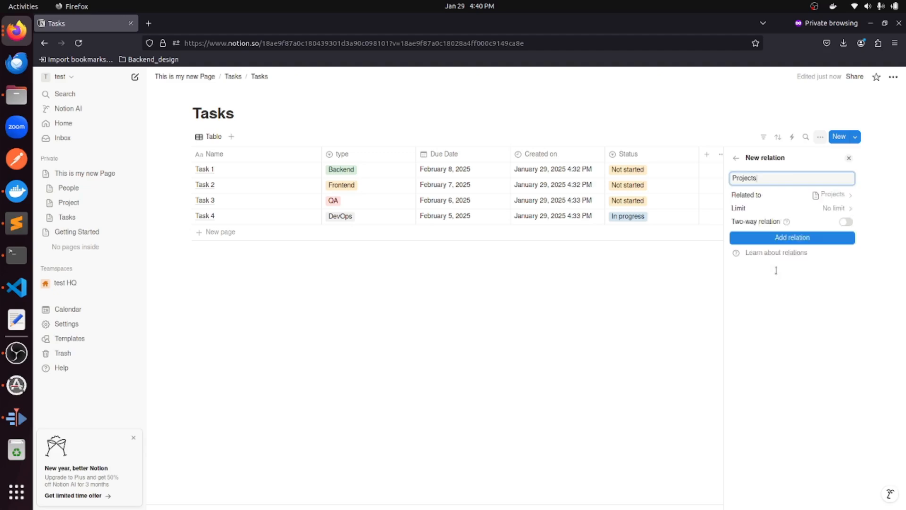
pyautogui.click(799, 198)
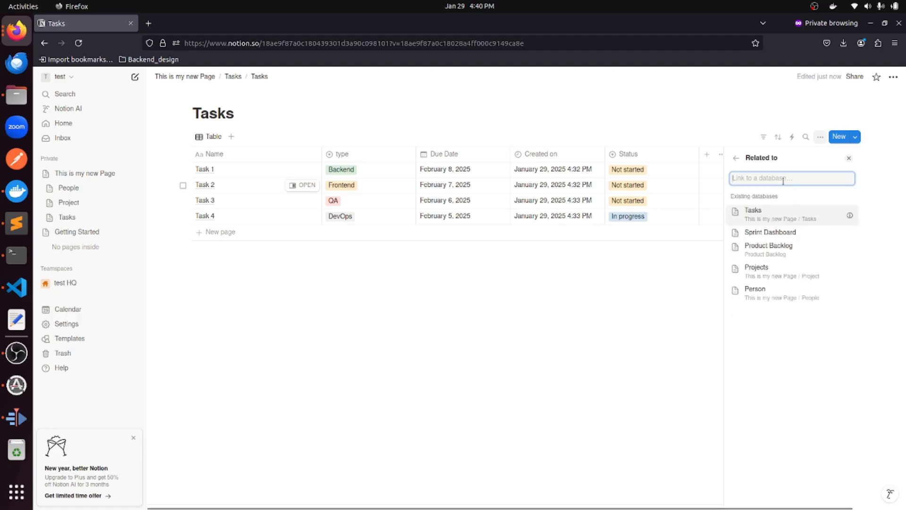
pyautogui.click(784, 270)
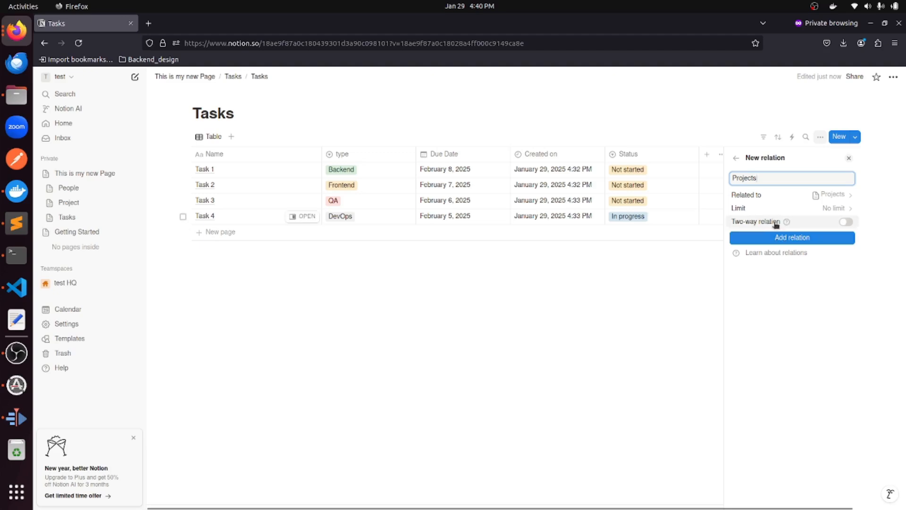
pyautogui.click(845, 222)
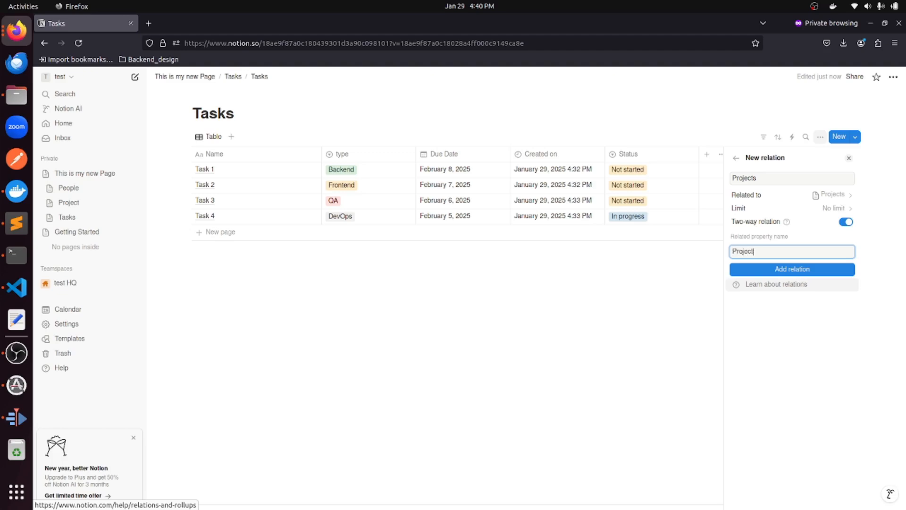
pyautogui.click(813, 269)
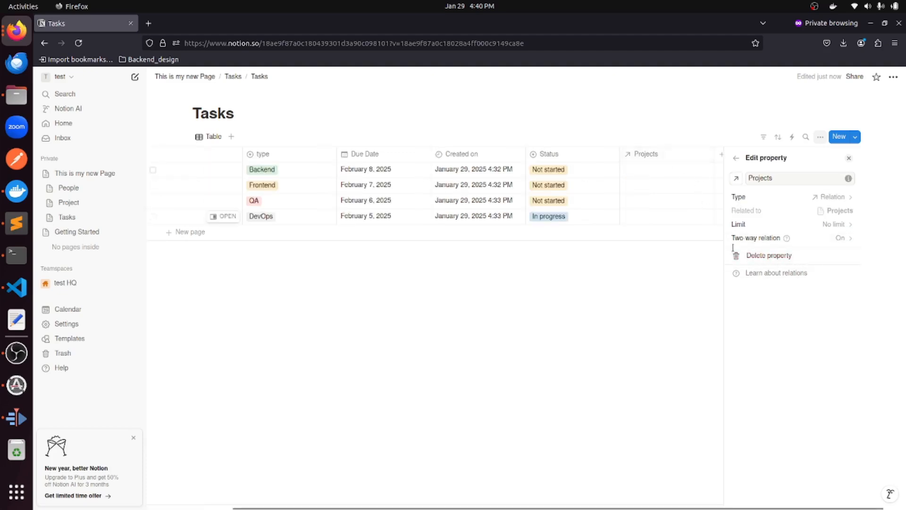
pyautogui.click(676, 292)
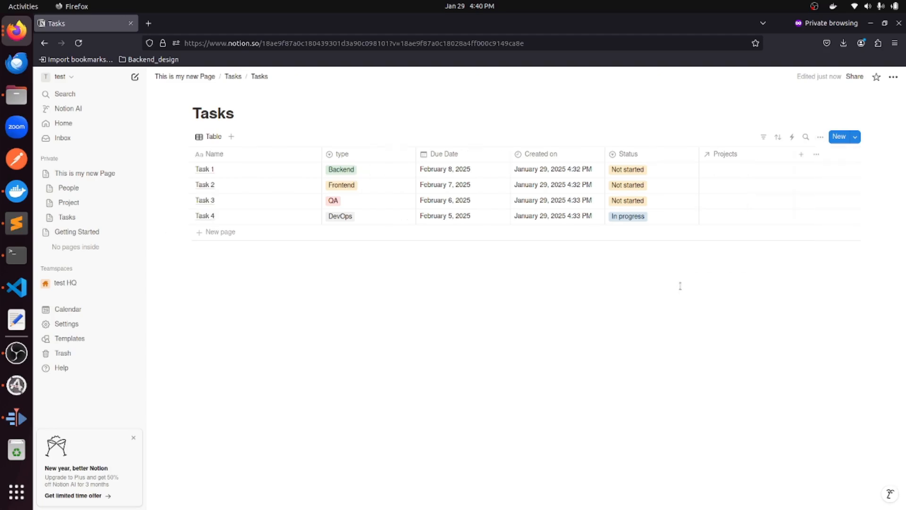
# Add a Relation column to the Person database with two-way relation switched on.
pyautogui.click(800, 158)
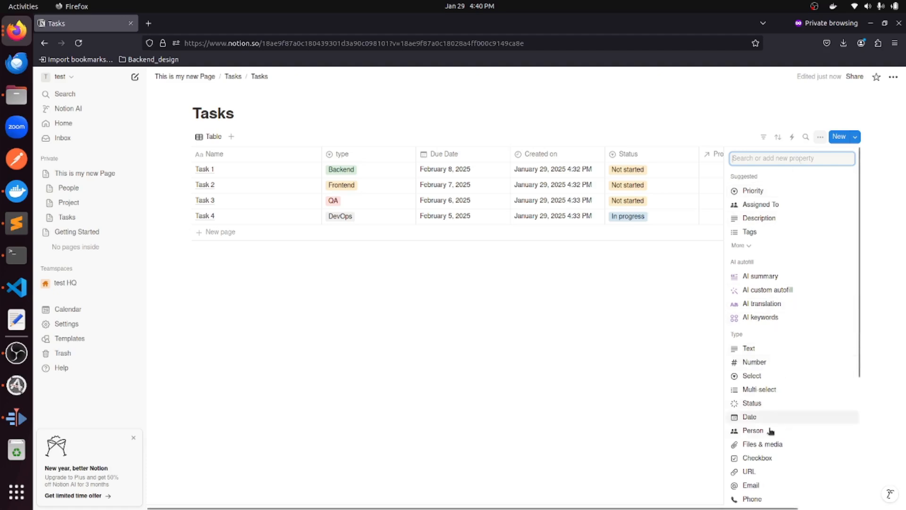
pyautogui.scroll(-2, 769, 444)
pyautogui.click(754, 430)
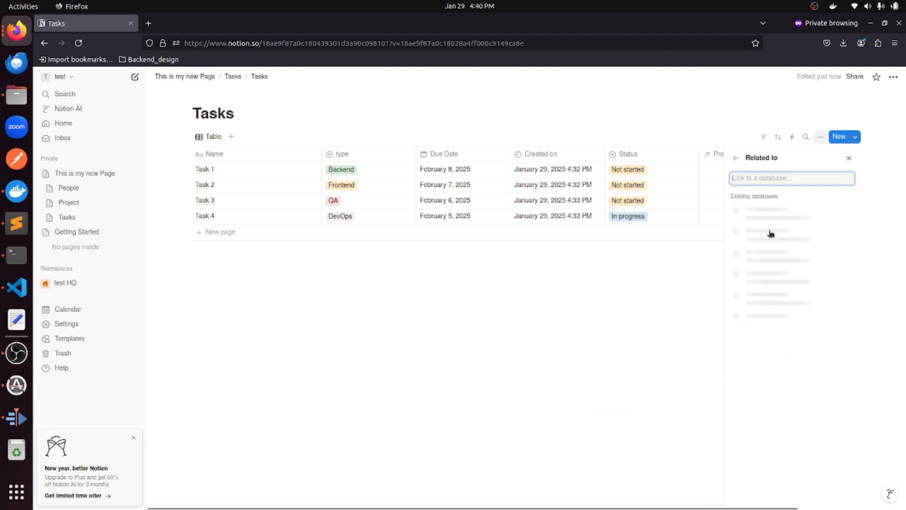
pyautogui.click(779, 293)
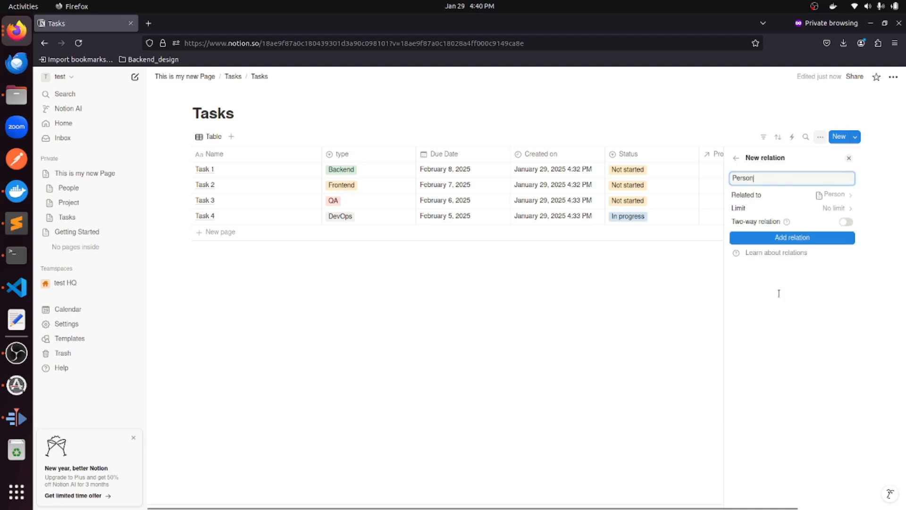
pyautogui.click(846, 221)
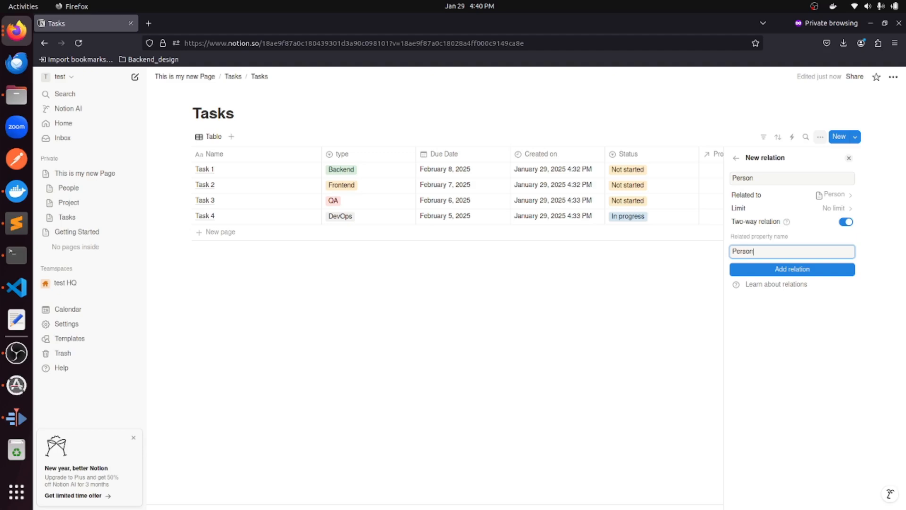
pyautogui.click(789, 270)
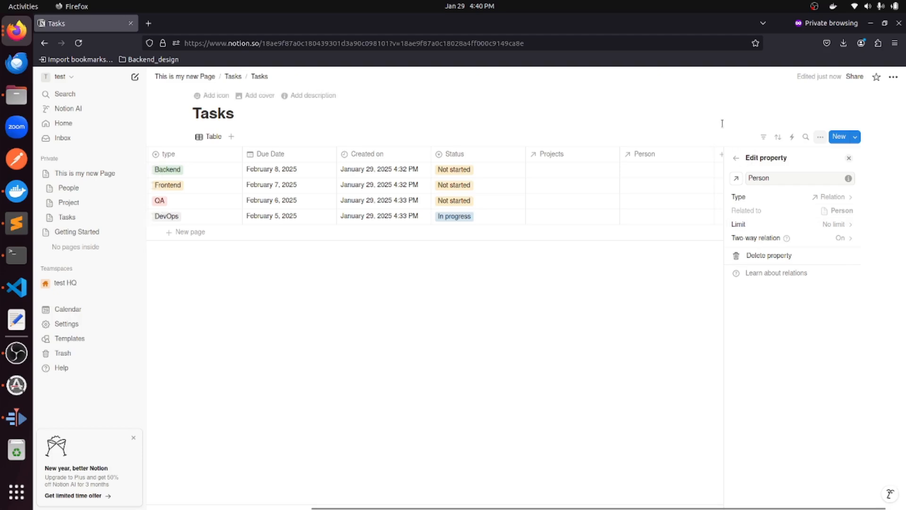
pyautogui.press('Escape')
# Link Tasks 1 and 2 to Project 1, and Tasks 3 and 4 to Project 2.
pyautogui.click(676, 170)
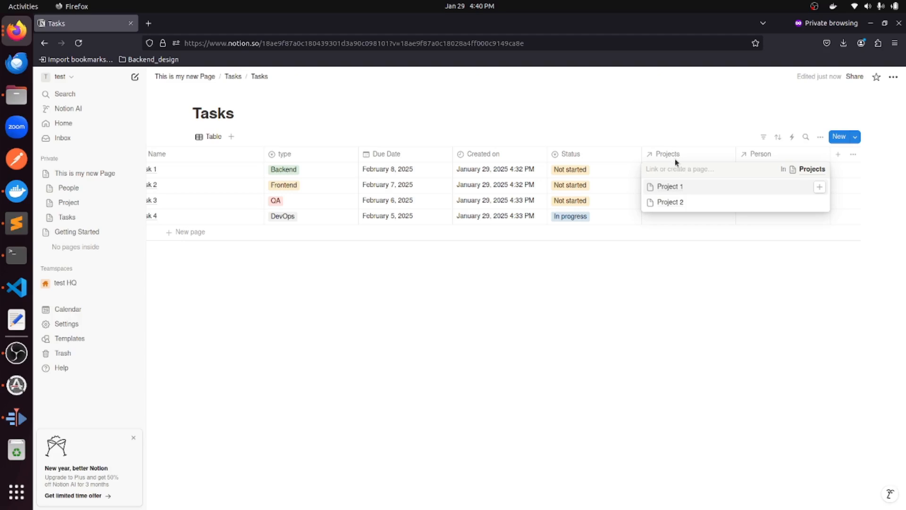
pyautogui.click(672, 187)
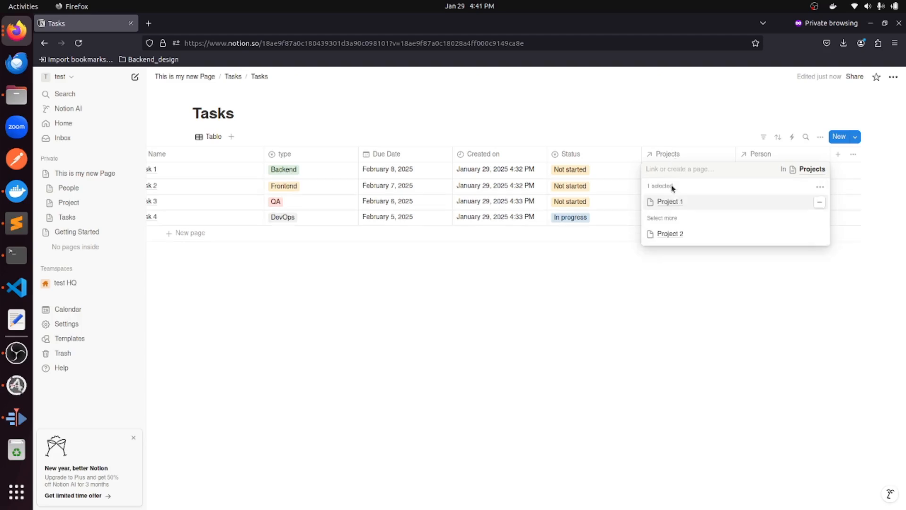
pyautogui.click(622, 282)
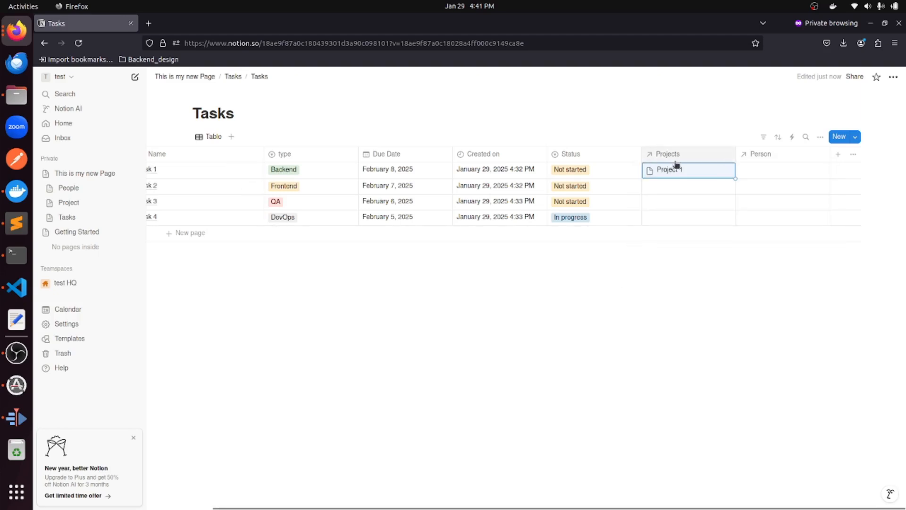
pyautogui.click(690, 188)
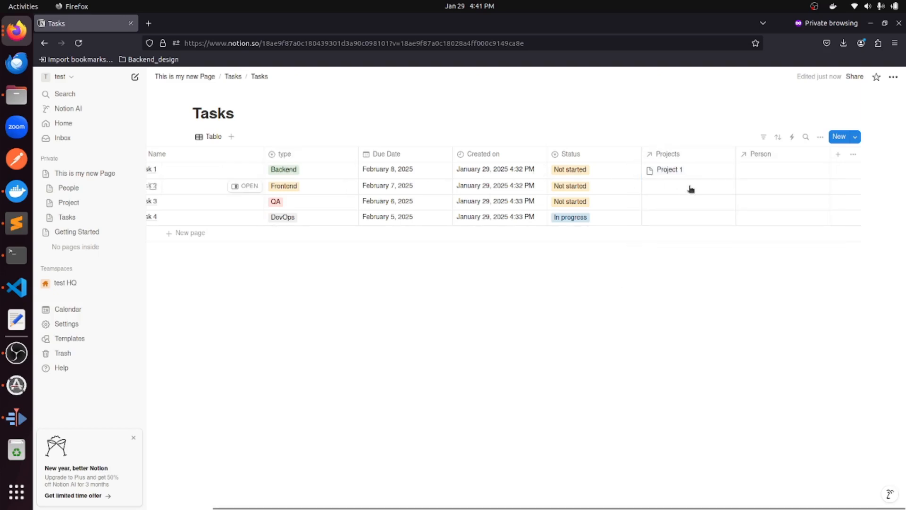
pyautogui.click(670, 207)
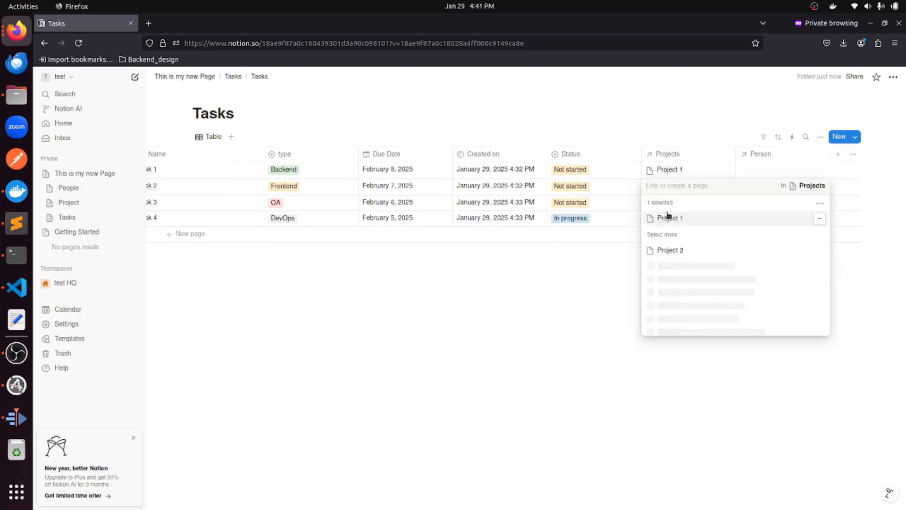
pyautogui.click(625, 281)
pyautogui.click(667, 203)
pyautogui.click(667, 236)
pyautogui.press('Escape')
pyautogui.click(667, 216)
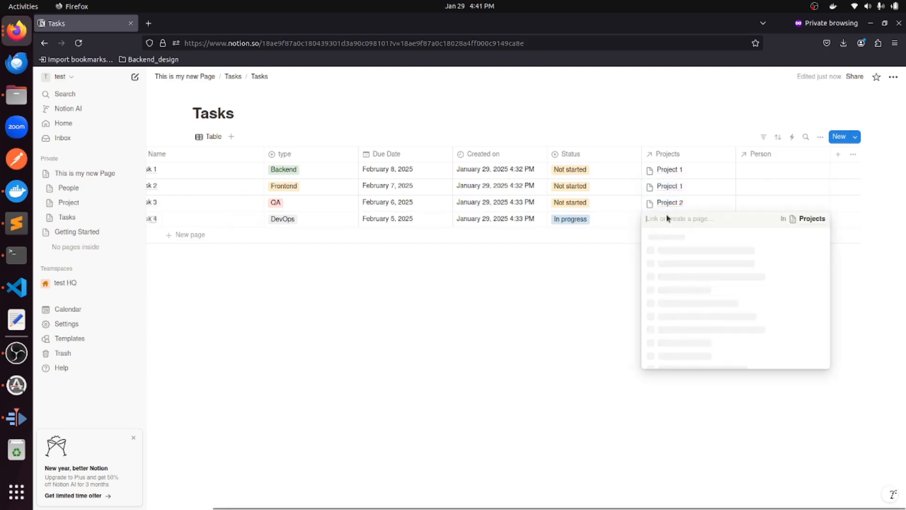
pyautogui.click(670, 250)
pyautogui.press('Escape')
# Assign the second listed person to Task 1 and the same person to Task 2.
pyautogui.click(771, 170)
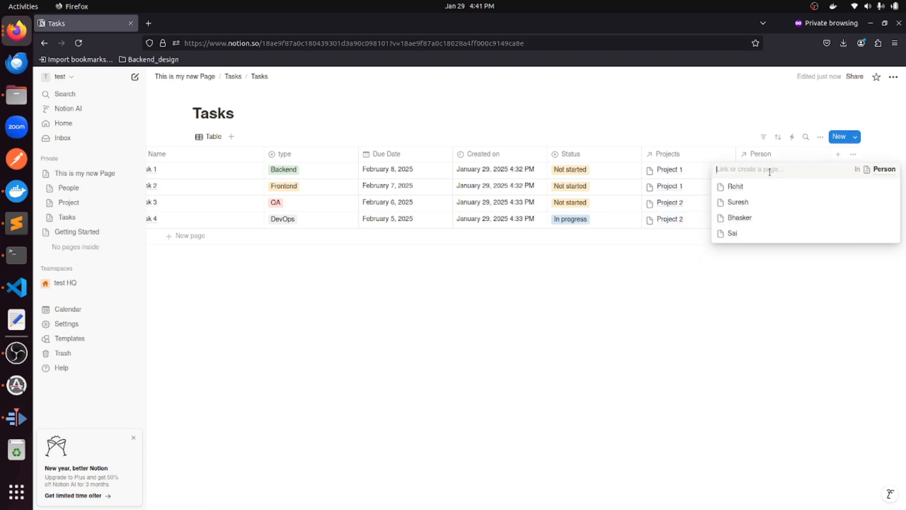
pyautogui.click(735, 186)
pyautogui.press('Escape')
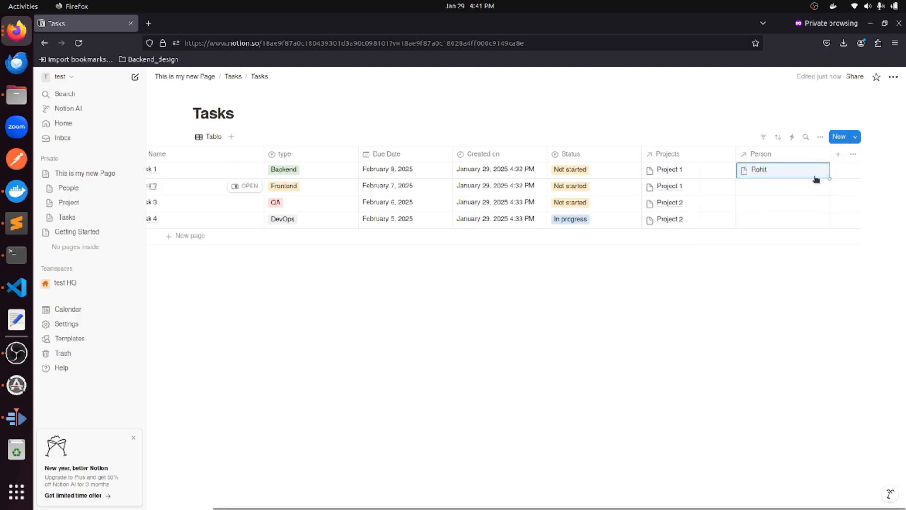
pyautogui.click(781, 174)
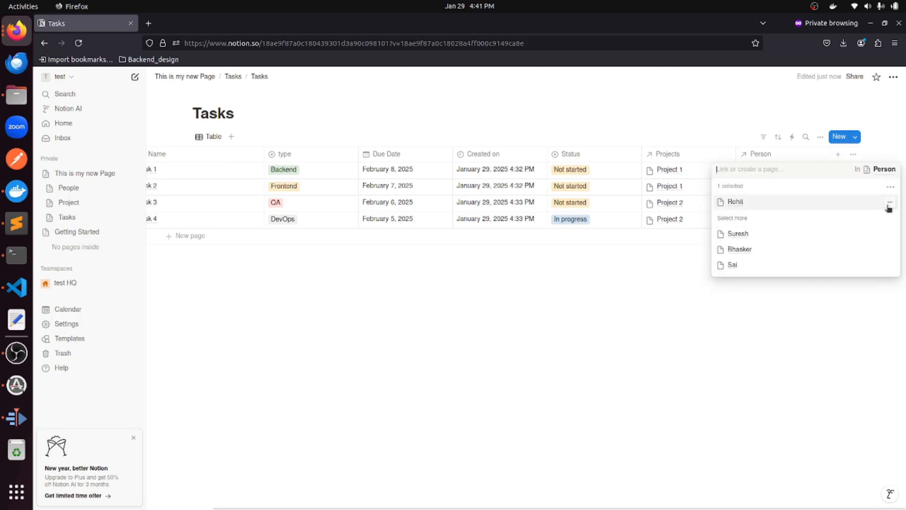
pyautogui.click(889, 203)
pyautogui.click(758, 203)
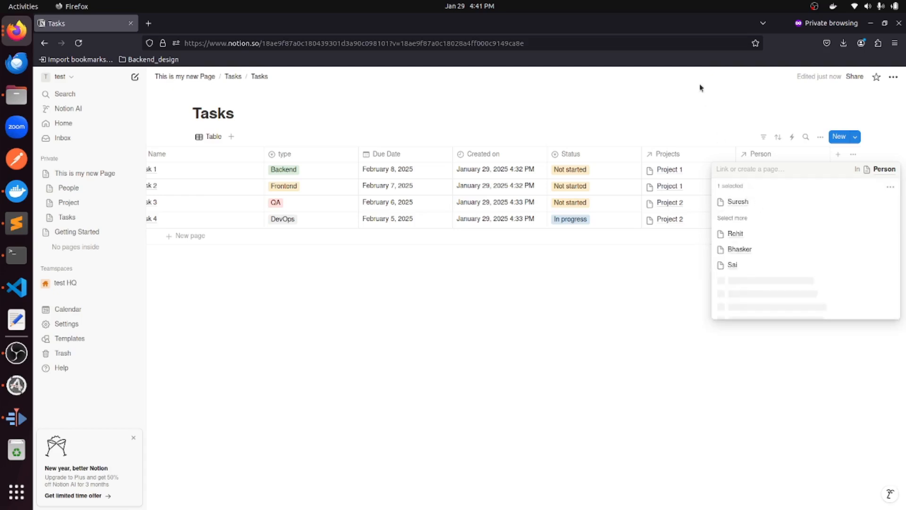
pyautogui.press('Escape')
pyautogui.click(768, 186)
pyautogui.click(741, 220)
pyautogui.press('Escape')
# Assign a person to Task 3 and to Task 4.
pyautogui.click(764, 203)
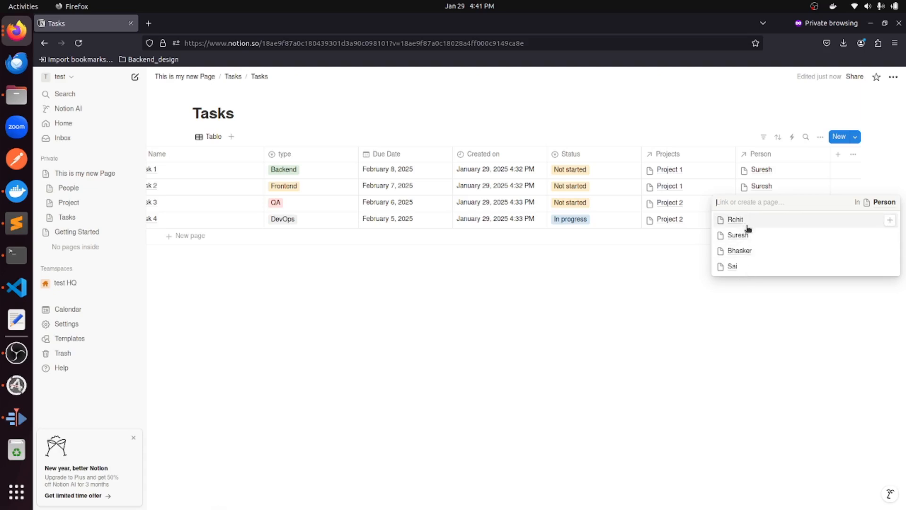
pyautogui.click(744, 250)
pyautogui.press('Escape')
pyautogui.click(768, 224)
pyautogui.click(744, 283)
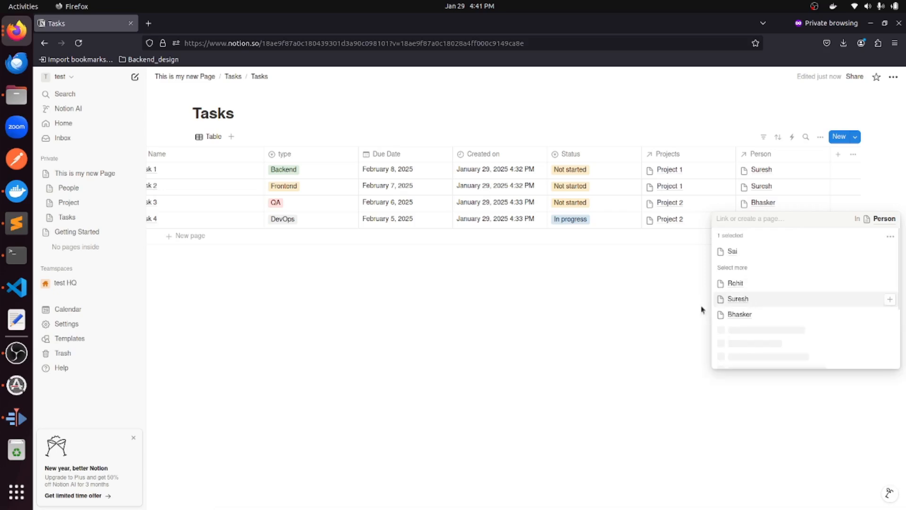
pyautogui.press('Escape')
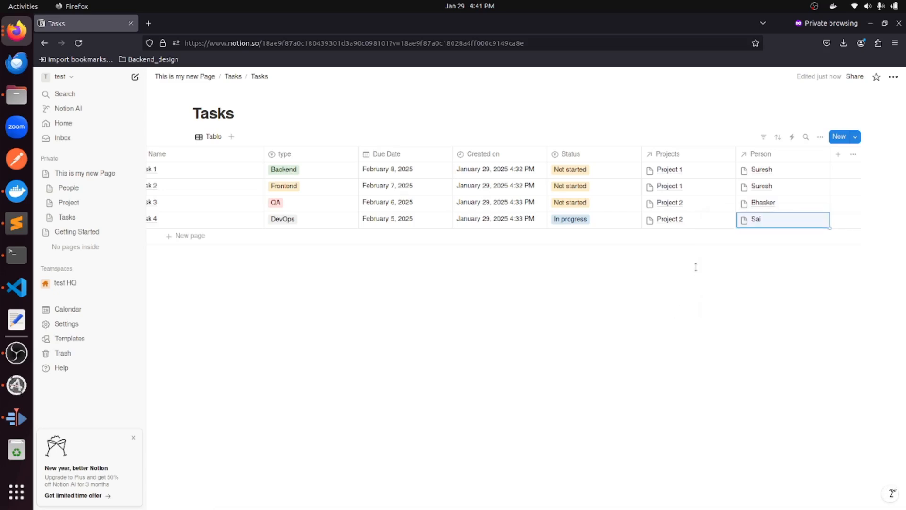
pyautogui.click(103, 219)
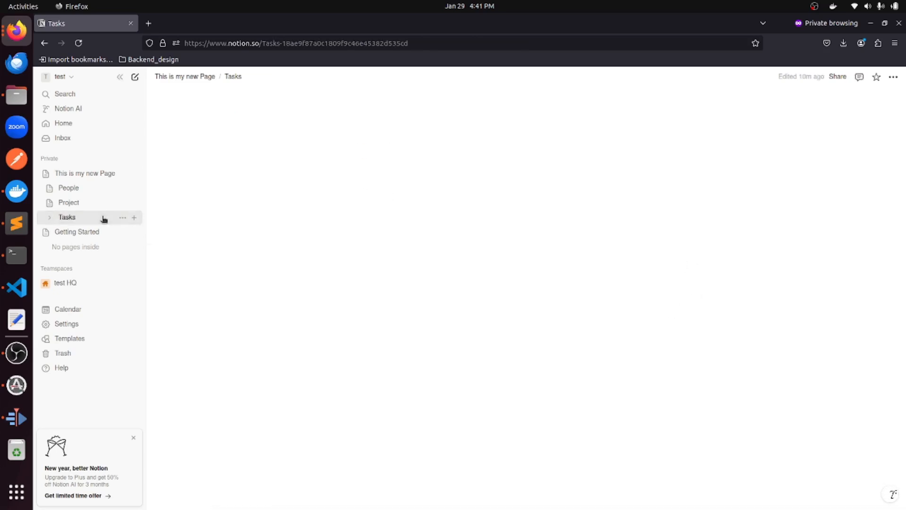
# Open the Tasks, Projects and Person databases from their sidebar pages to review the links.
pyautogui.click(386, 195)
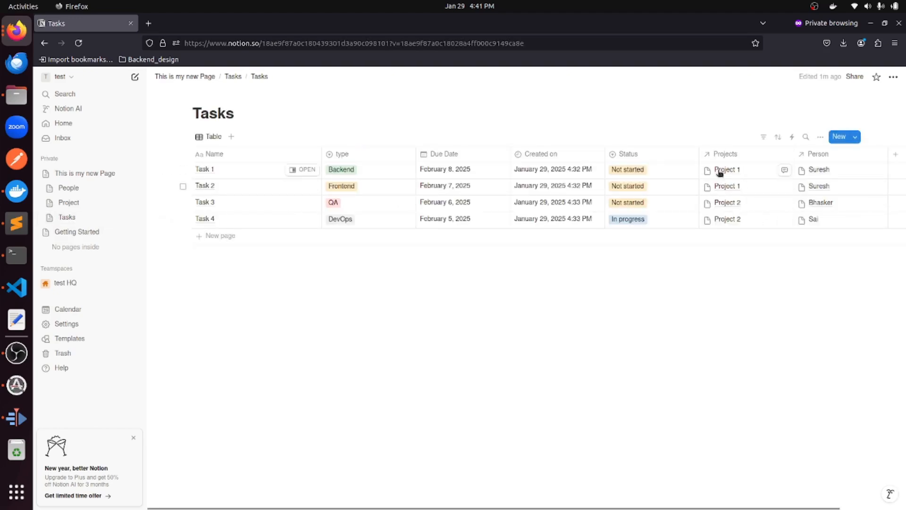
pyautogui.click(68, 202)
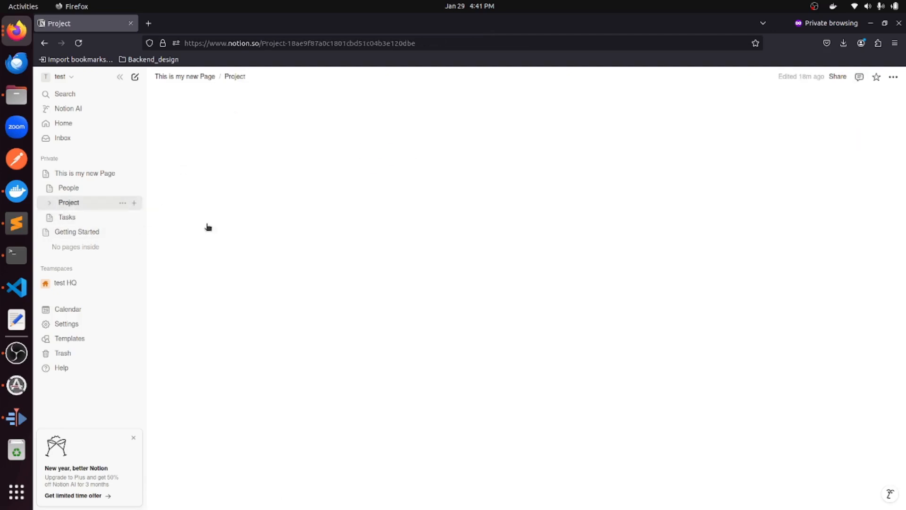
pyautogui.click(396, 179)
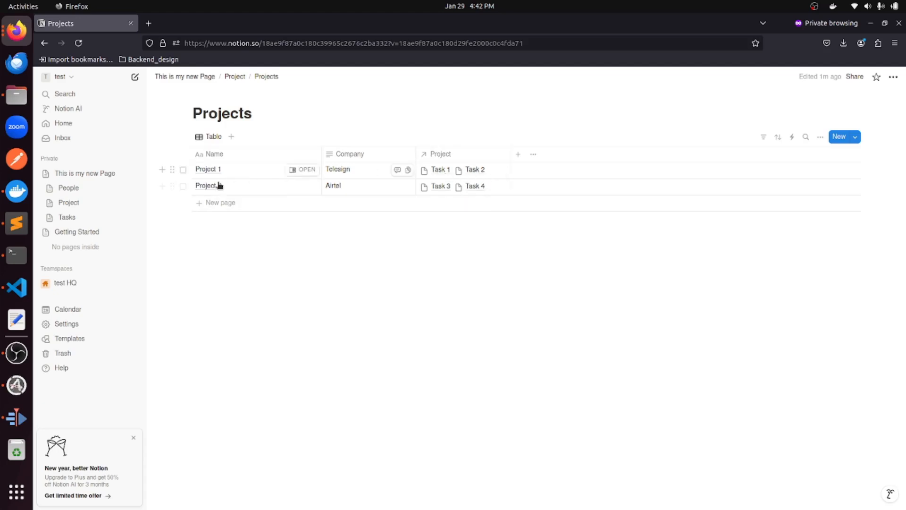
pyautogui.click(80, 187)
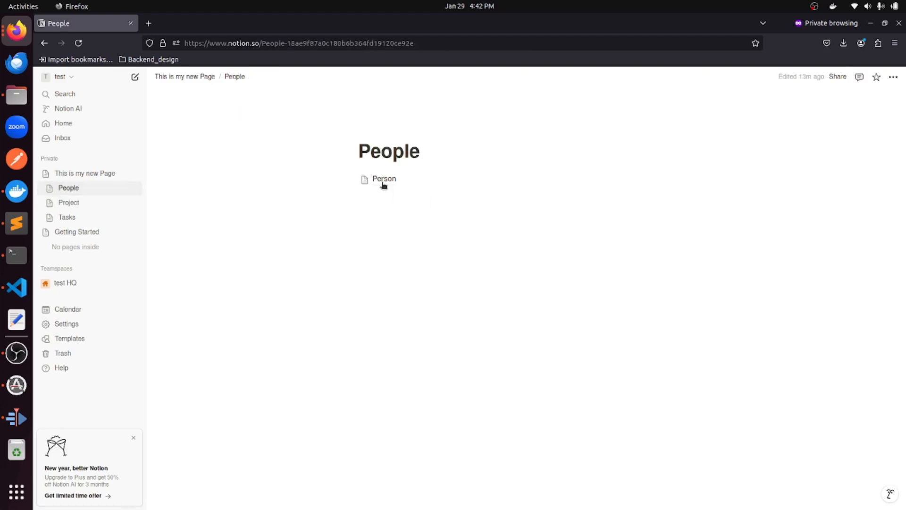
pyautogui.click(383, 183)
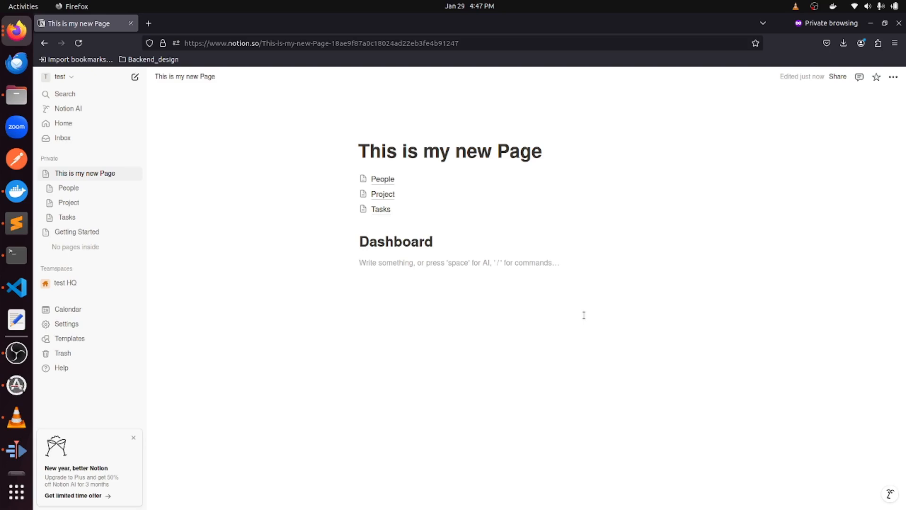
# Insert a linked table under Dashboard showing the Tasks database through its existing Table view.
pyautogui.write('/data')
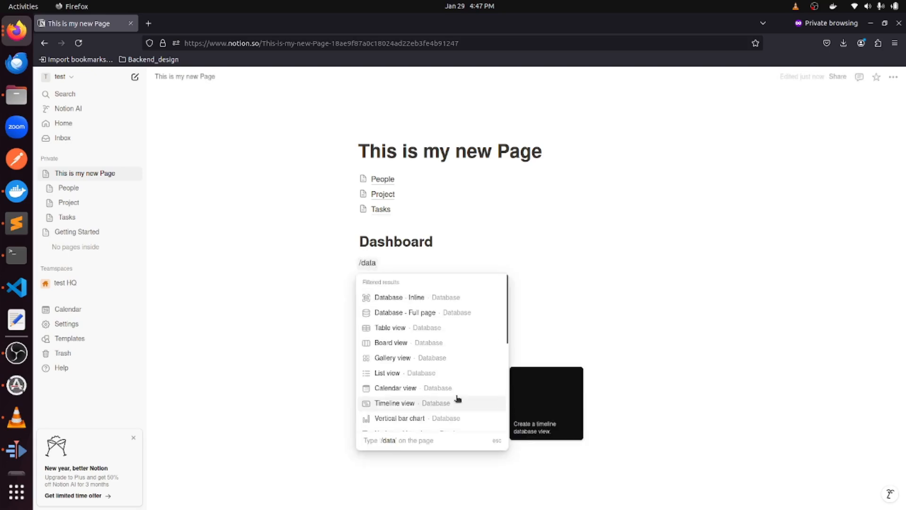
pyautogui.click(402, 329)
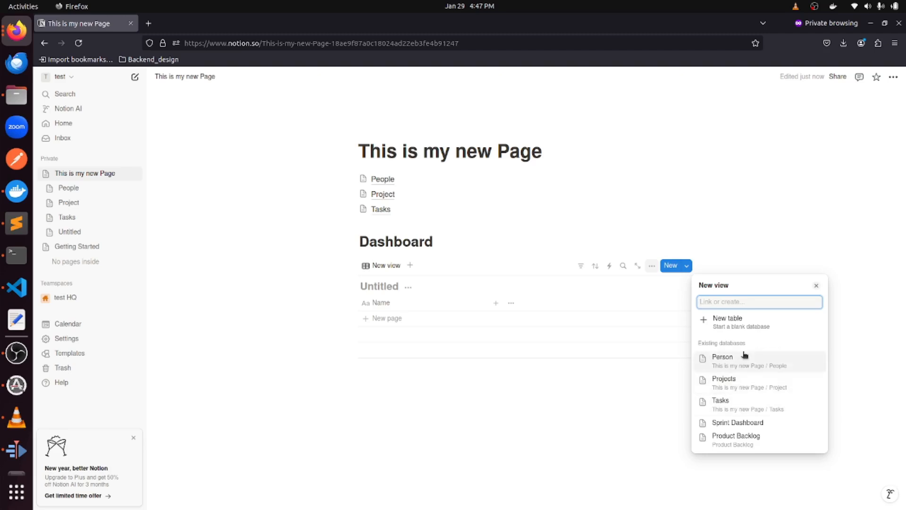
pyautogui.click(743, 405)
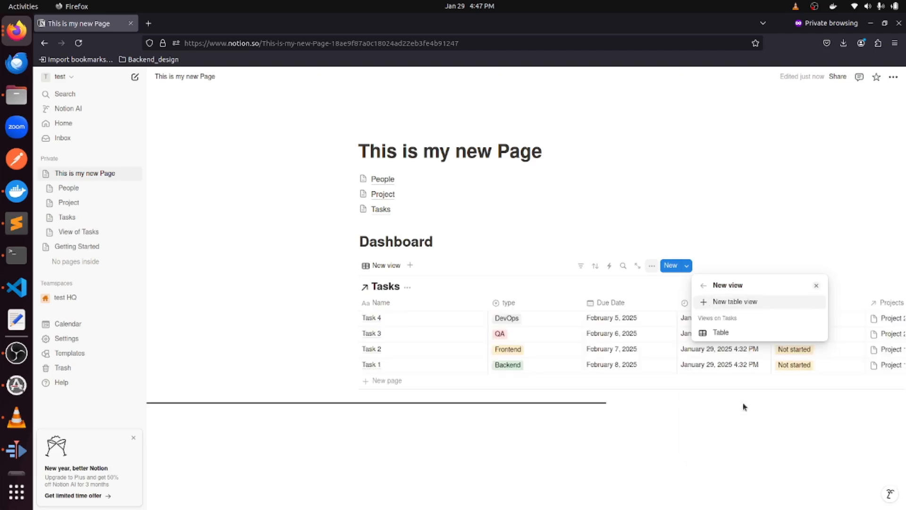
pyautogui.click(773, 258)
pyautogui.moveTo(505, 402)
pyautogui.mouseDown()
pyautogui.moveTo(561, 415)
pyautogui.moveTo(495, 417)
pyautogui.mouseUp()
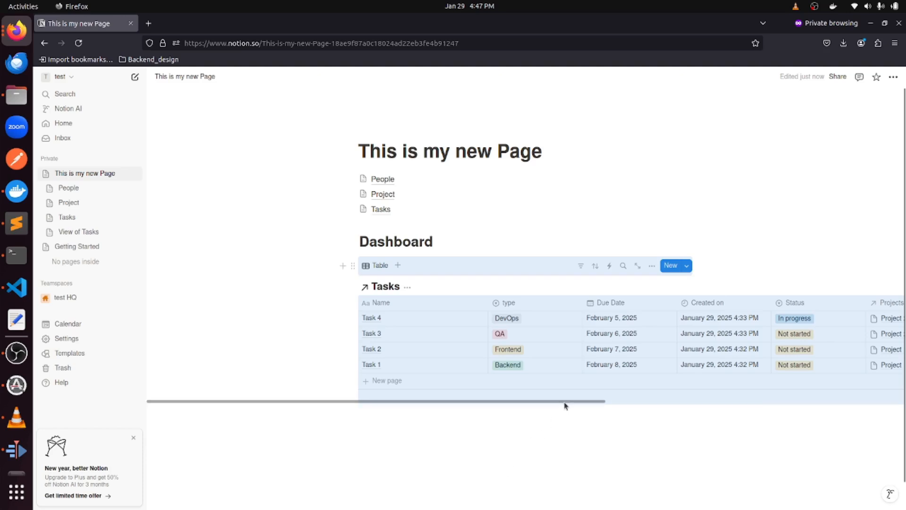
pyautogui.click(599, 403)
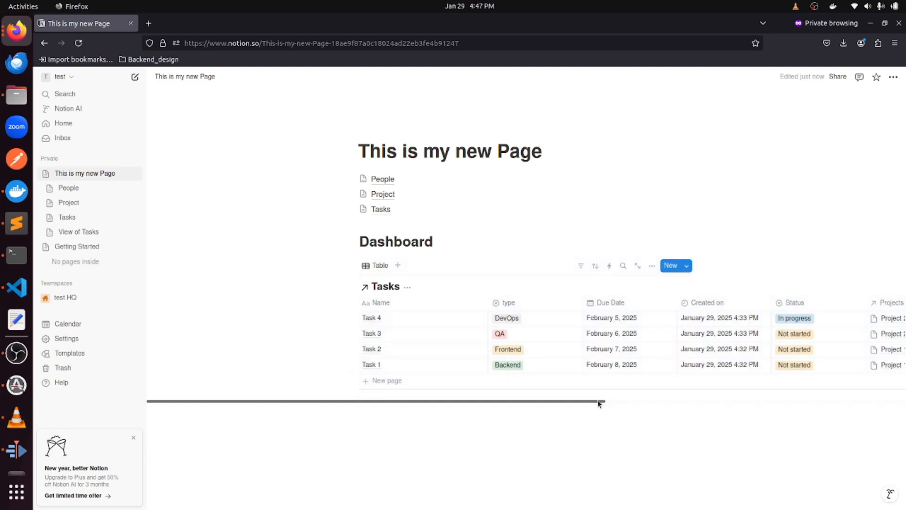
pyautogui.click(599, 402)
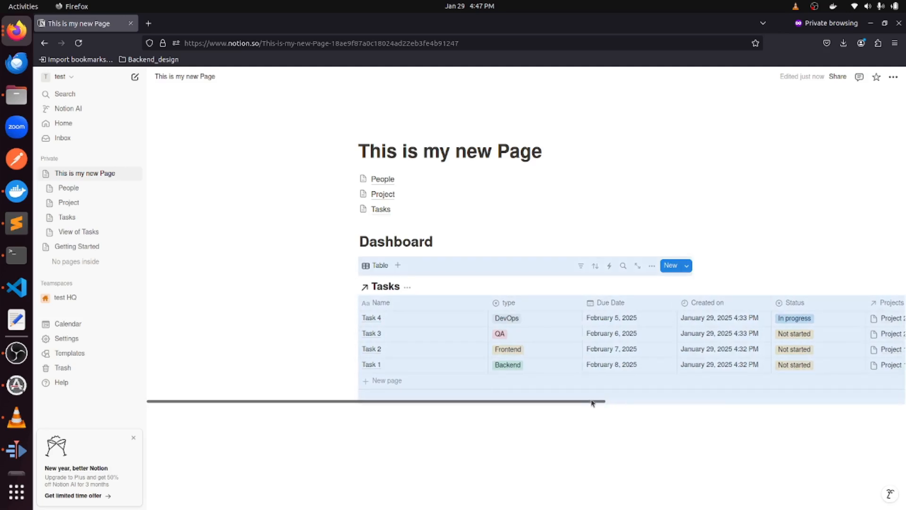
# Set Task 3 to In QA and Task 1 to Done, returning Task 2 to Not started.
pyautogui.click(802, 334)
pyautogui.click(800, 366)
pyautogui.click(798, 349)
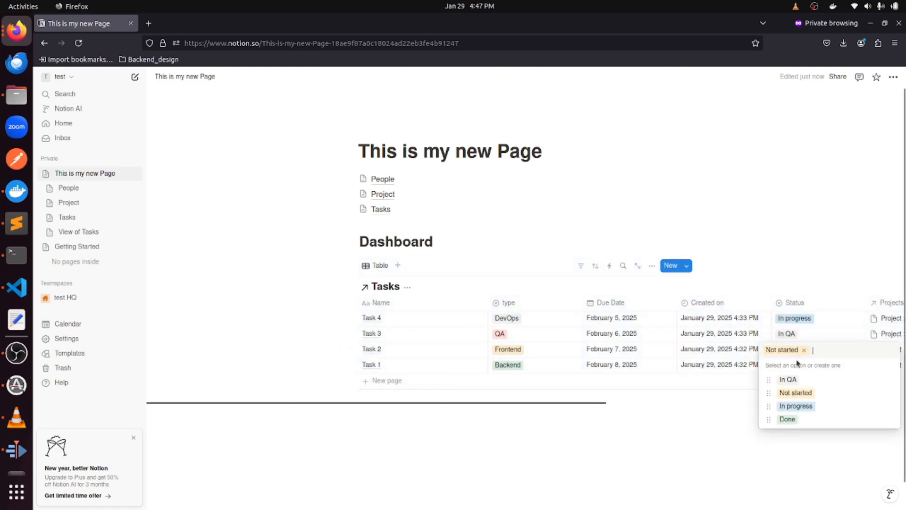
pyautogui.click(792, 408)
pyautogui.click(799, 348)
pyautogui.click(792, 392)
pyautogui.click(799, 365)
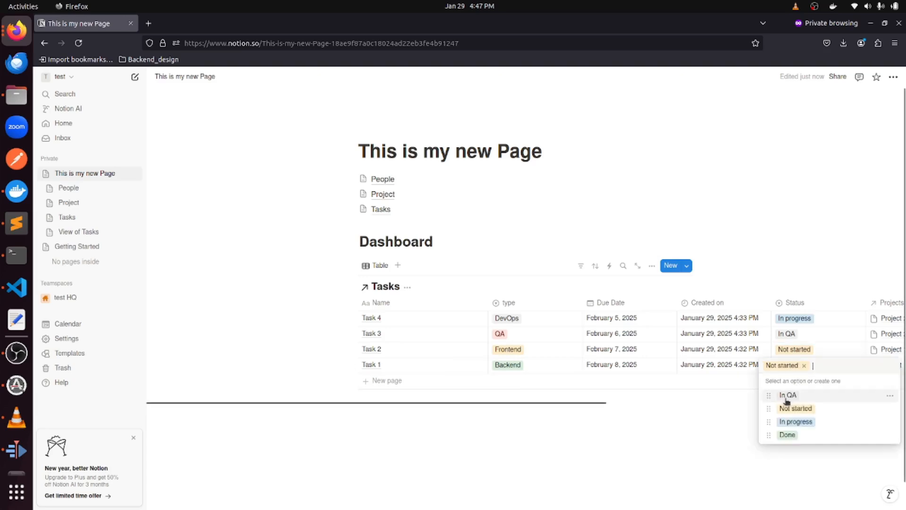
pyautogui.click(799, 433)
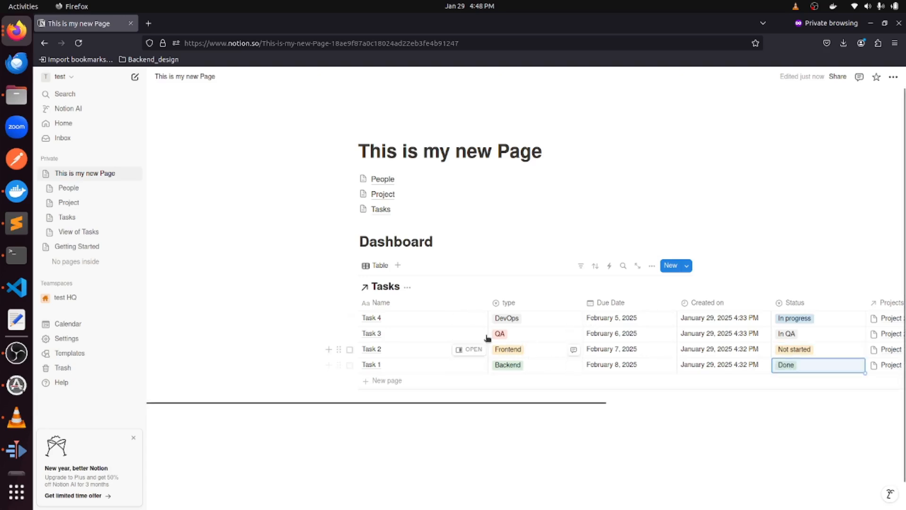
pyautogui.click(408, 289)
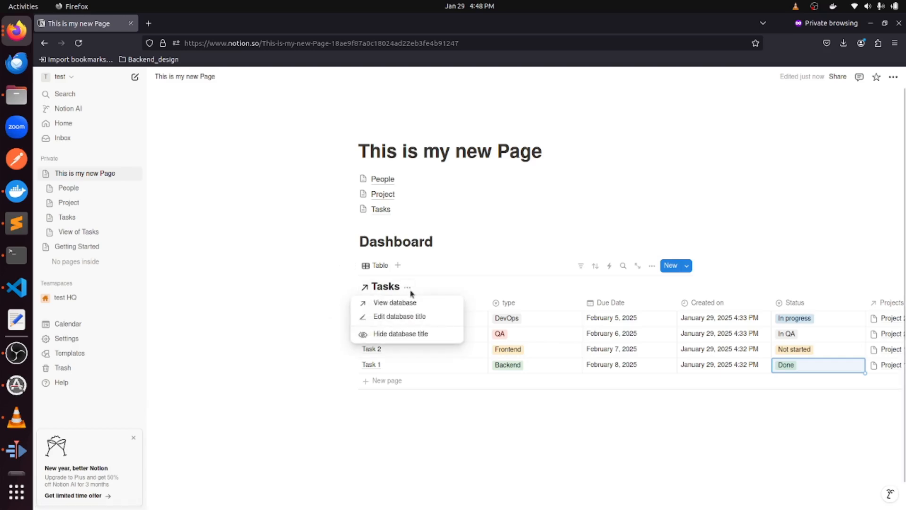
# Switch the Dashboard Tasks view layout from Table to Board.
pyautogui.click(487, 293)
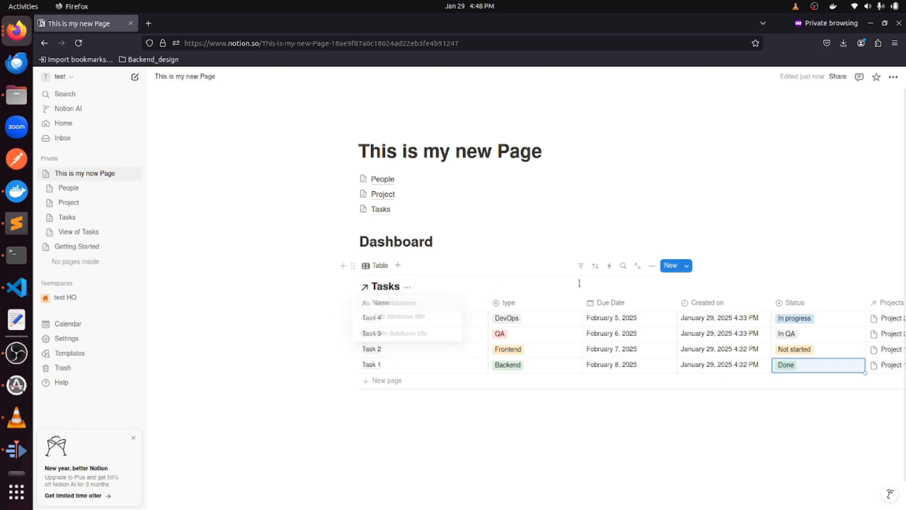
pyautogui.click(653, 266)
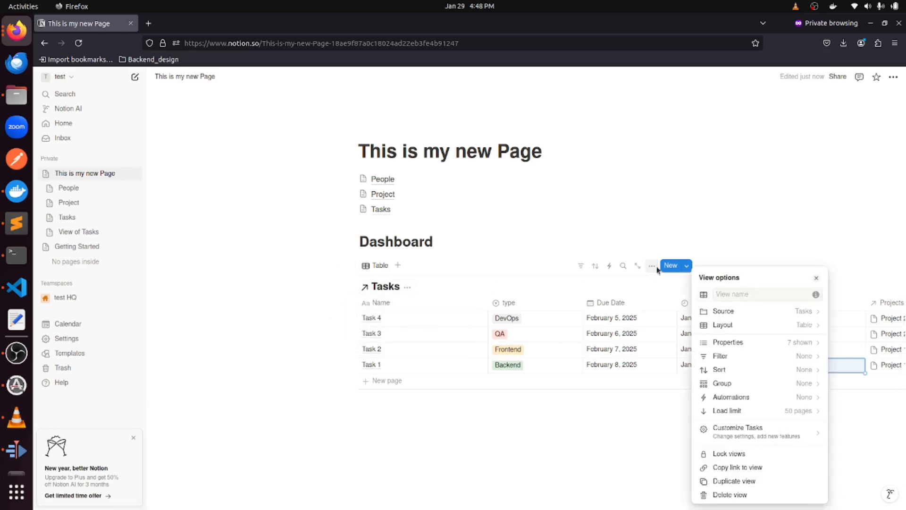
pyautogui.click(739, 325)
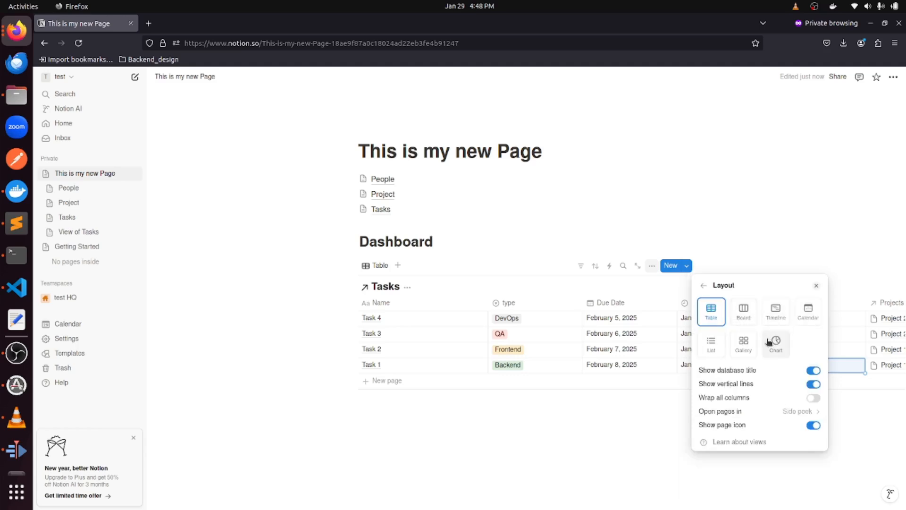
pyautogui.click(742, 311)
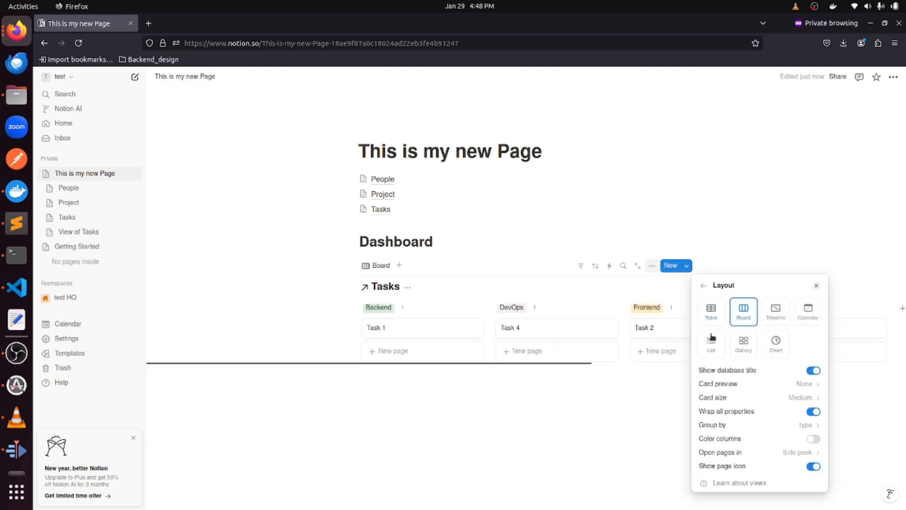
pyautogui.click(593, 379)
pyautogui.moveTo(570, 364); pyautogui.dragTo(552, 370)
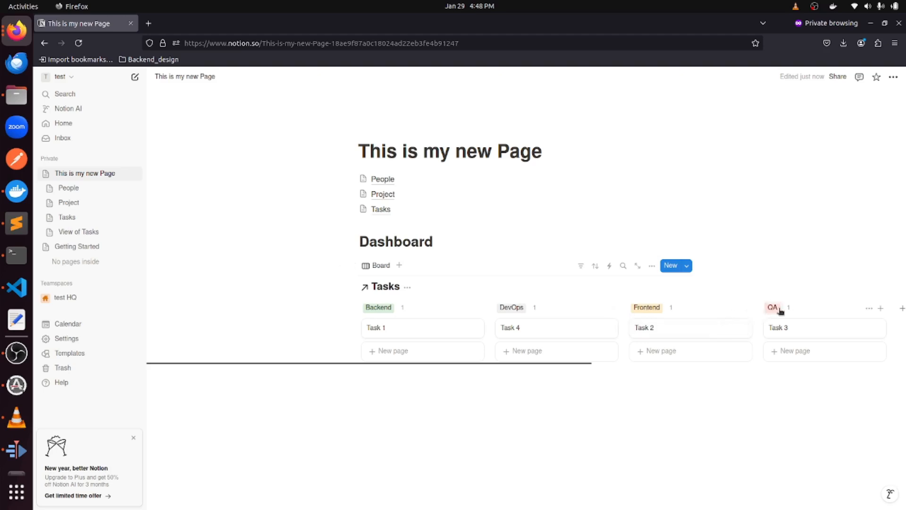
# Reopen the board's view settings to review its layout and reach the grouping options.
pyautogui.click(399, 265)
pyautogui.click(445, 252)
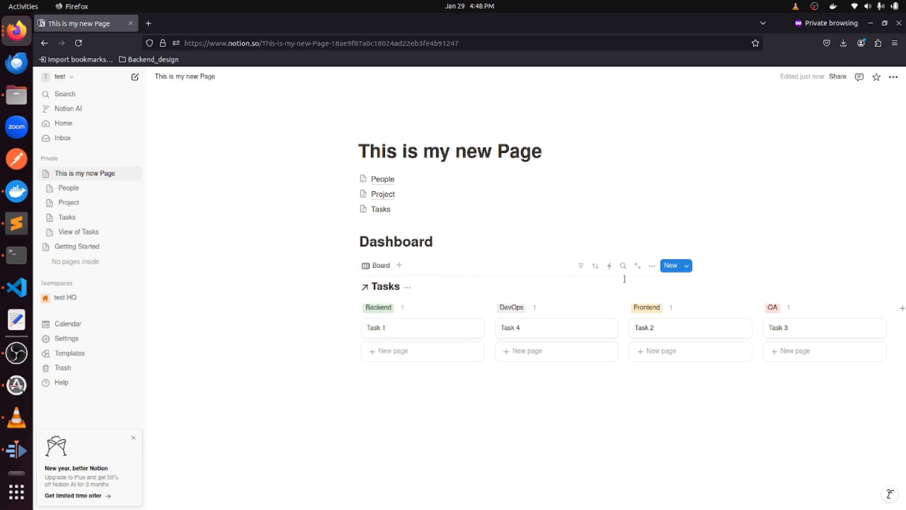
pyautogui.click(651, 267)
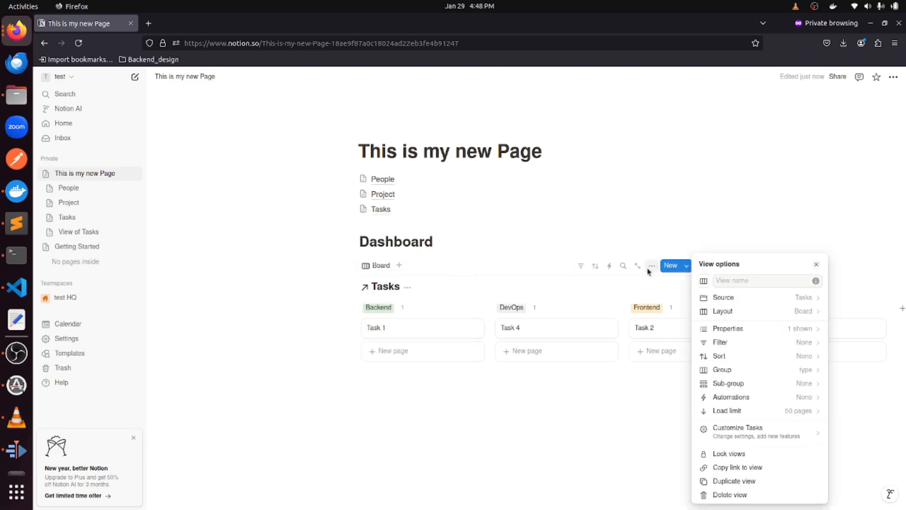
pyautogui.click(724, 310)
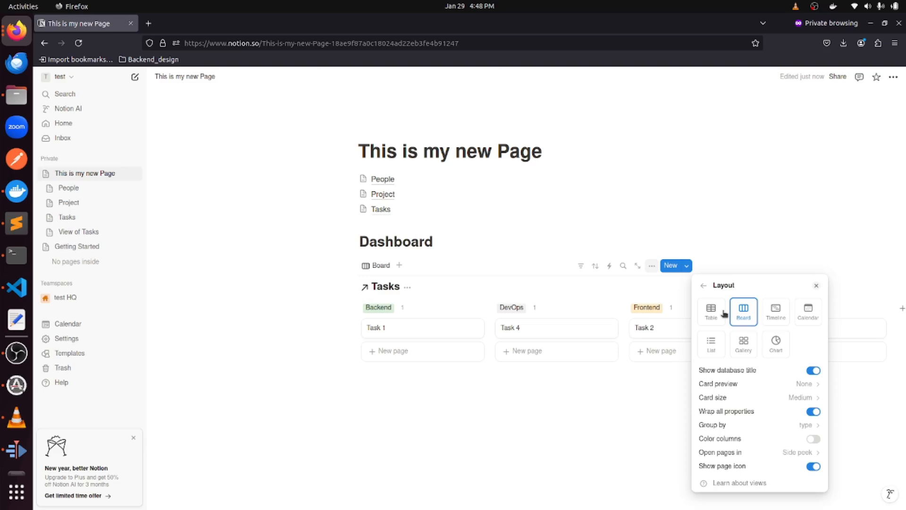
pyautogui.click(744, 272)
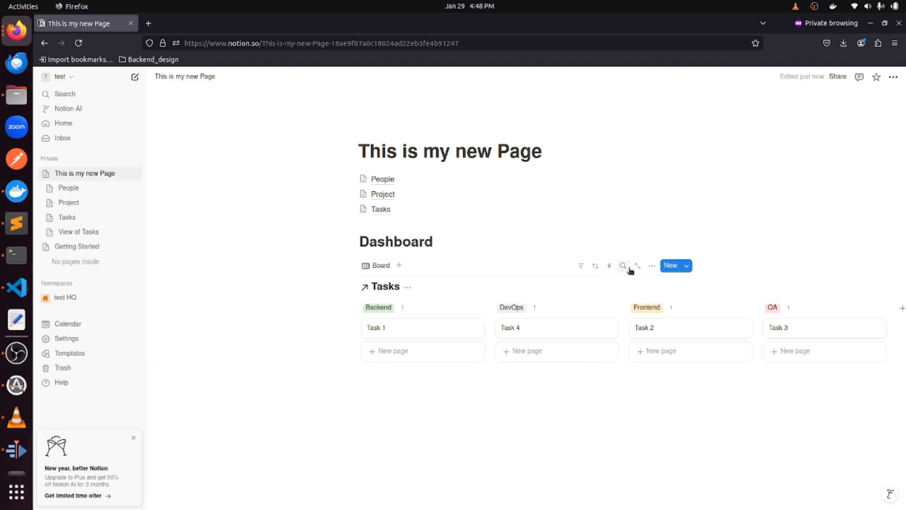
pyautogui.click(651, 265)
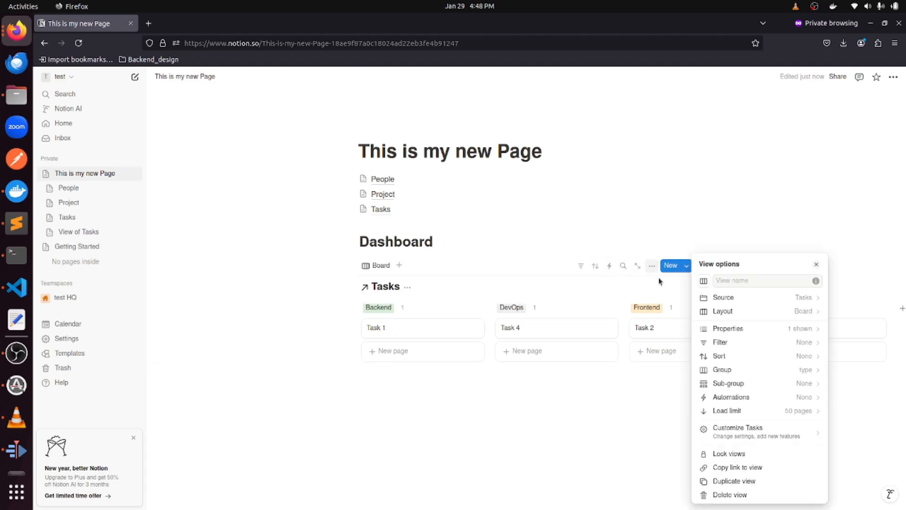
# Change the board's Group by property to Status.
pyautogui.click(741, 370)
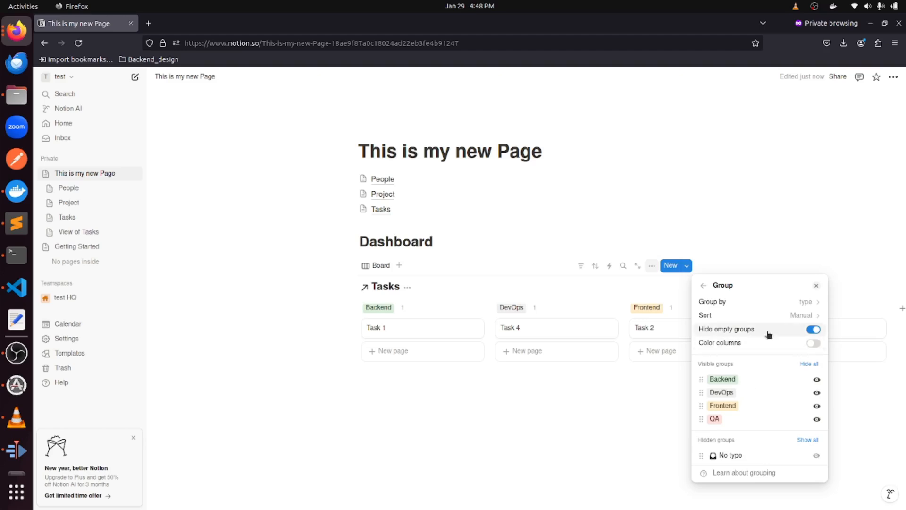
pyautogui.click(752, 302)
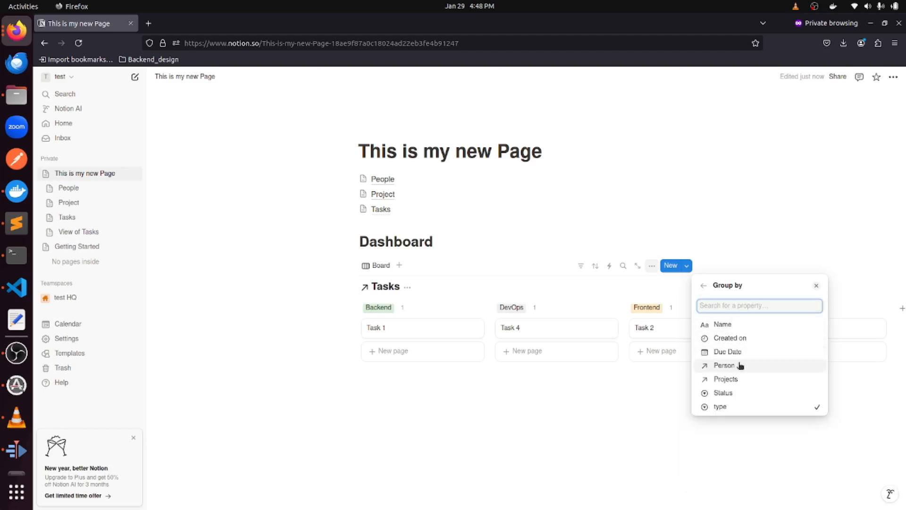
pyautogui.click(739, 395)
pyautogui.click(680, 424)
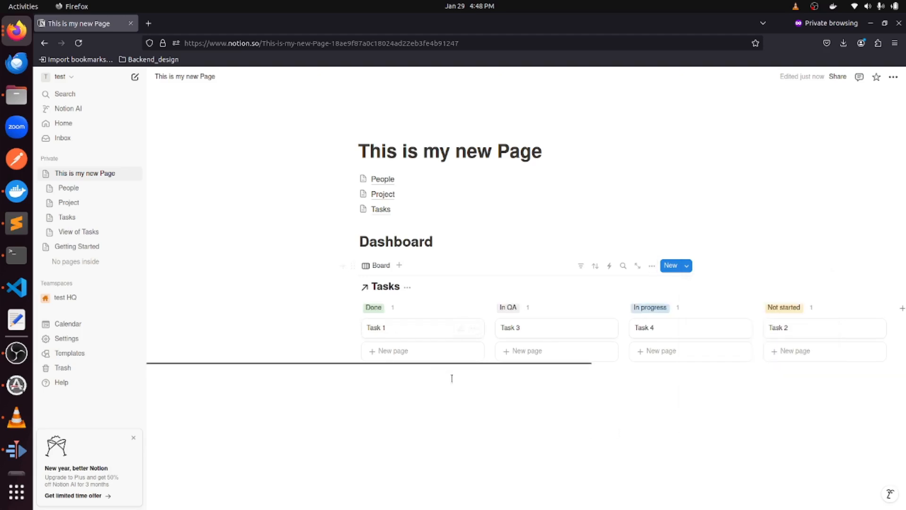
# Reorder the board columns to Not started, In progress, In QA, Done.
pyautogui.moveTo(383, 308); pyautogui.dragTo(819, 313)
pyautogui.moveTo(649, 308); pyautogui.dragTo(370, 307)
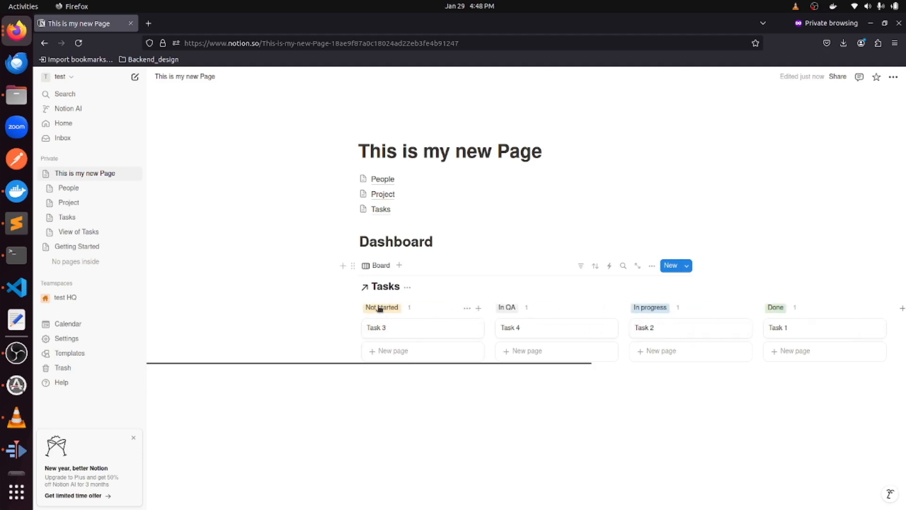
pyautogui.click(657, 308)
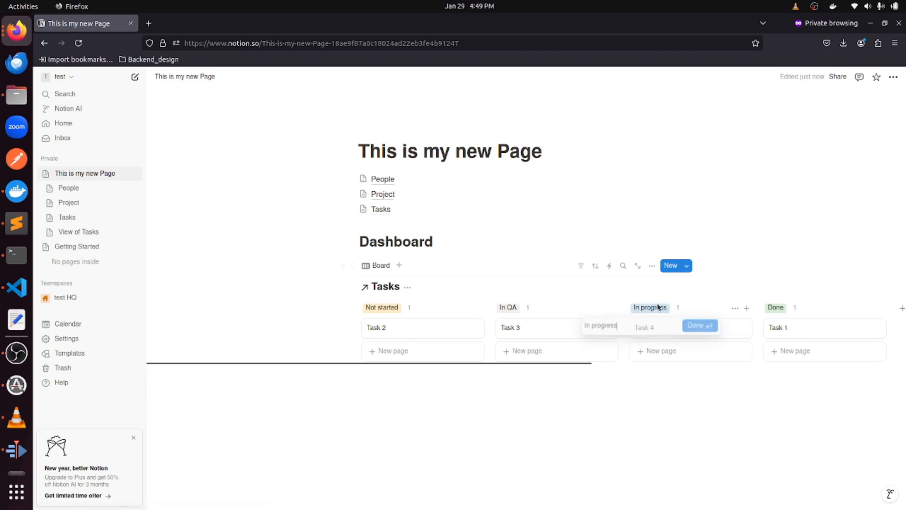
pyautogui.click(659, 294)
pyautogui.moveTo(658, 302); pyautogui.dragTo(510, 309)
pyautogui.click(503, 372)
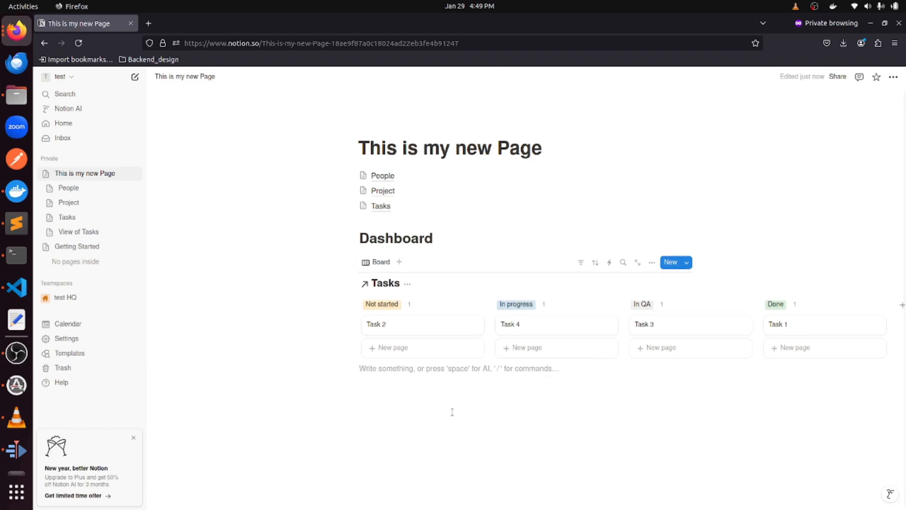
# Add a Heading 1 reading 'View on due date' below the board.
pyautogui.write('View')
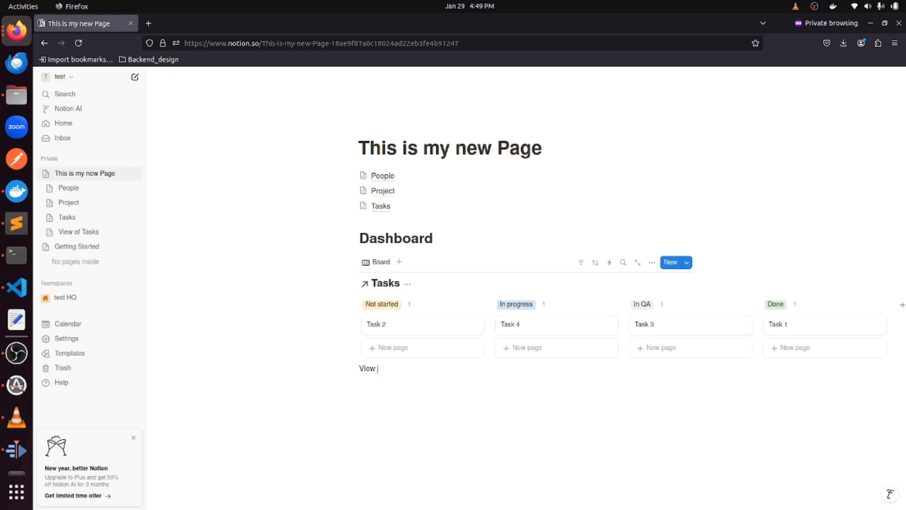
pyautogui.press('BackSpace')
pyautogui.write('/head')
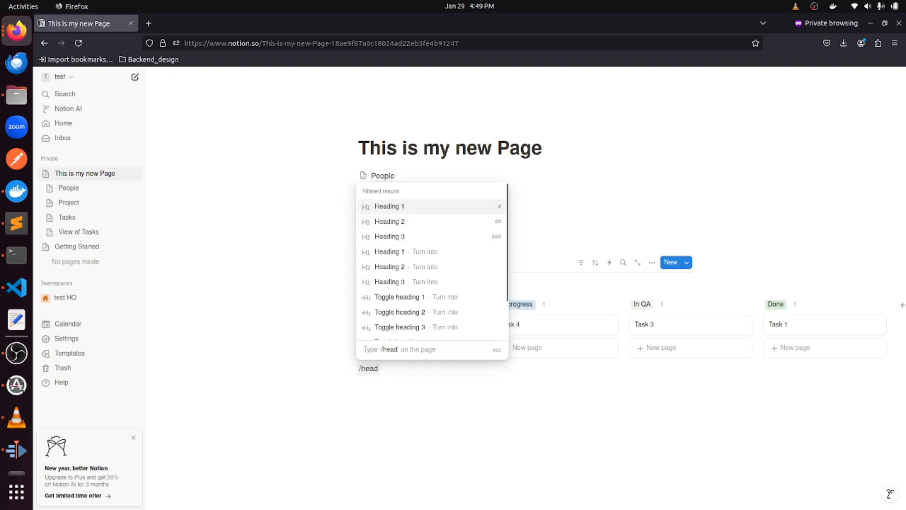
pyautogui.press('Return')
pyautogui.write('View on due')
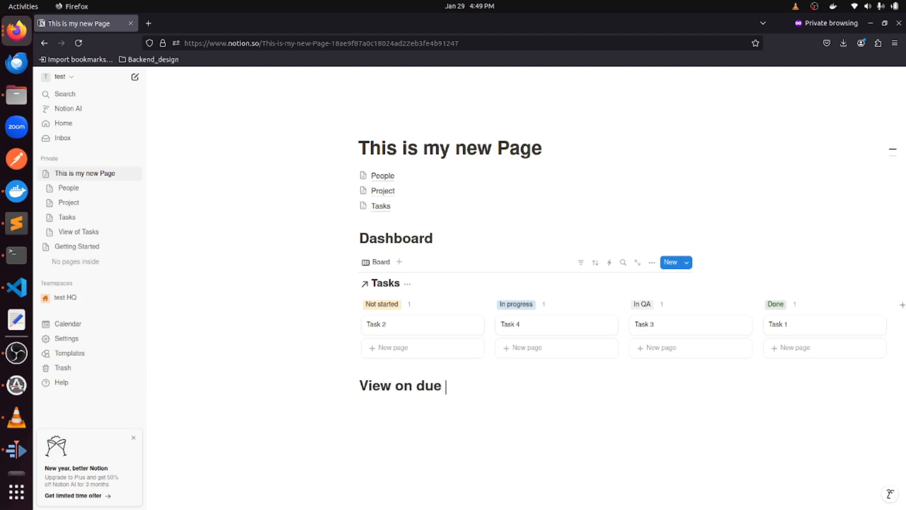
pyautogui.write(' date')
pyautogui.press('Return')
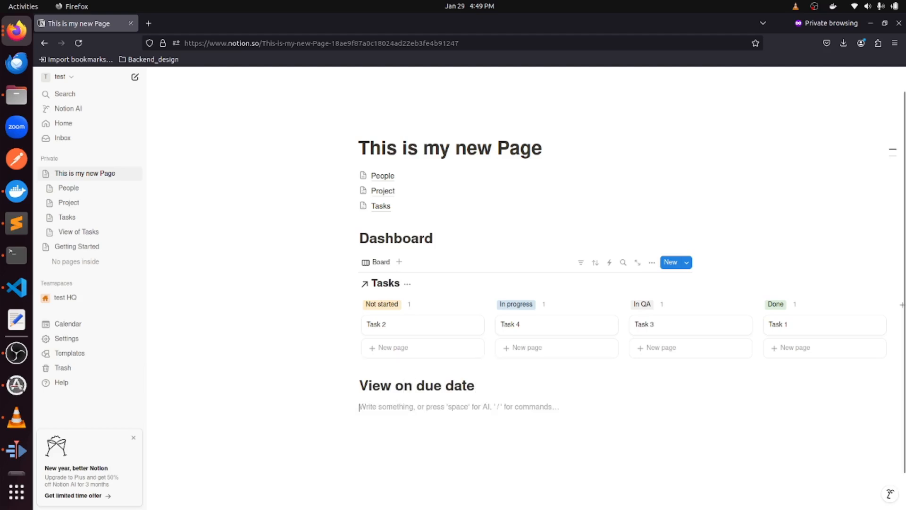
# Insert a linked table of the Tasks database under the new heading.
pyautogui.write('/')
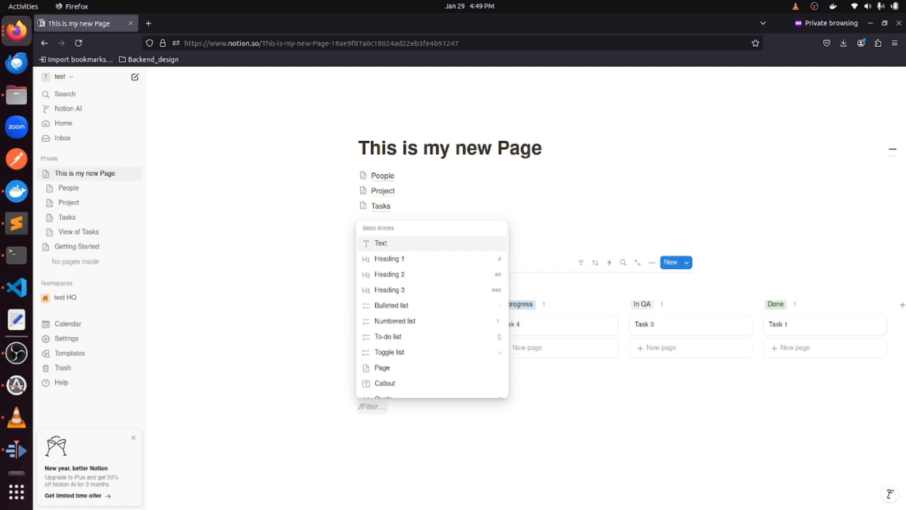
pyautogui.write('data')
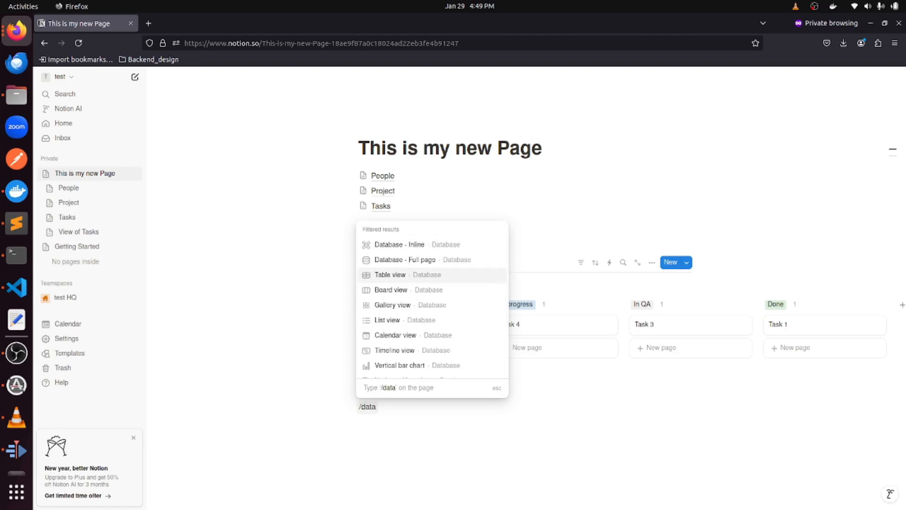
pyautogui.press('Return')
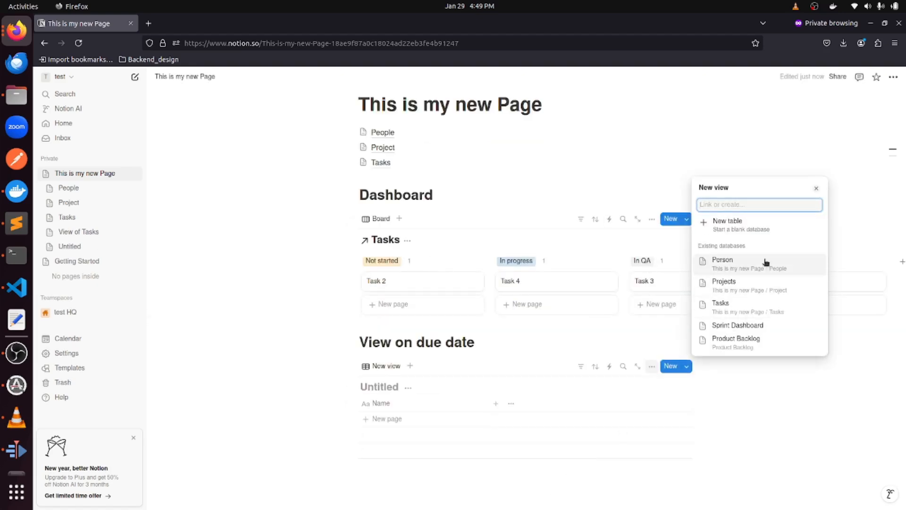
pyautogui.click(748, 307)
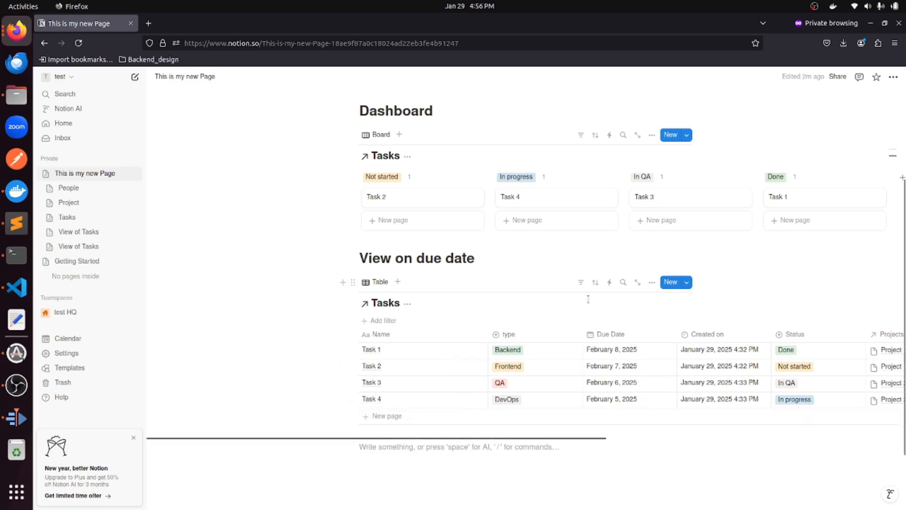
# Add a Due Date filter set to Next 2 weeks on the due-date table.
pyautogui.click(580, 283)
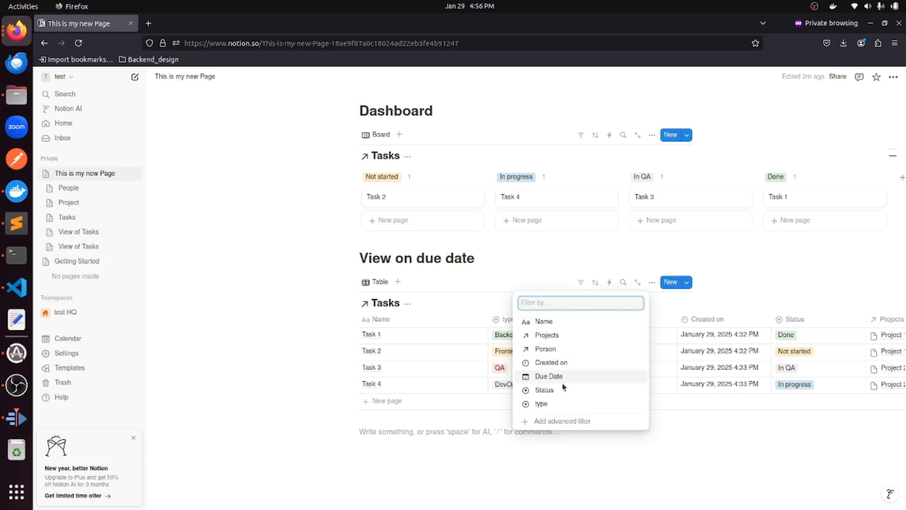
pyautogui.click(566, 378)
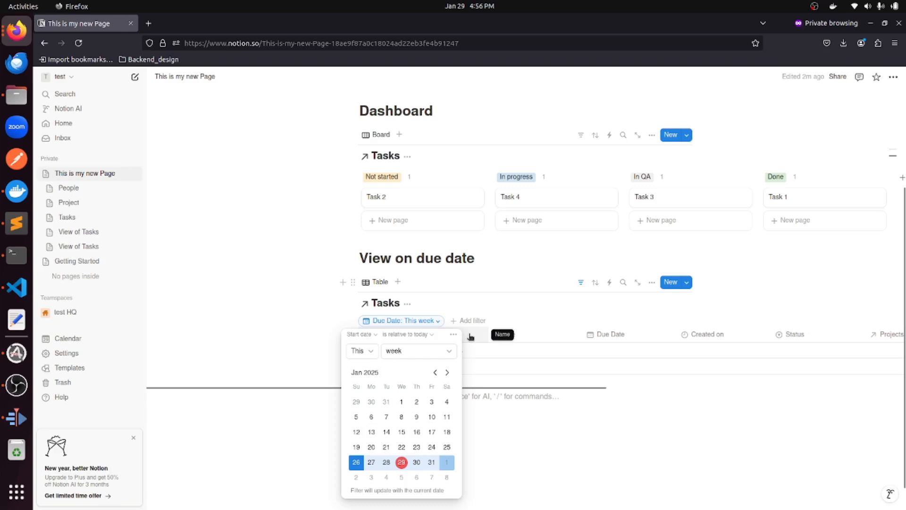
pyautogui.click(369, 350)
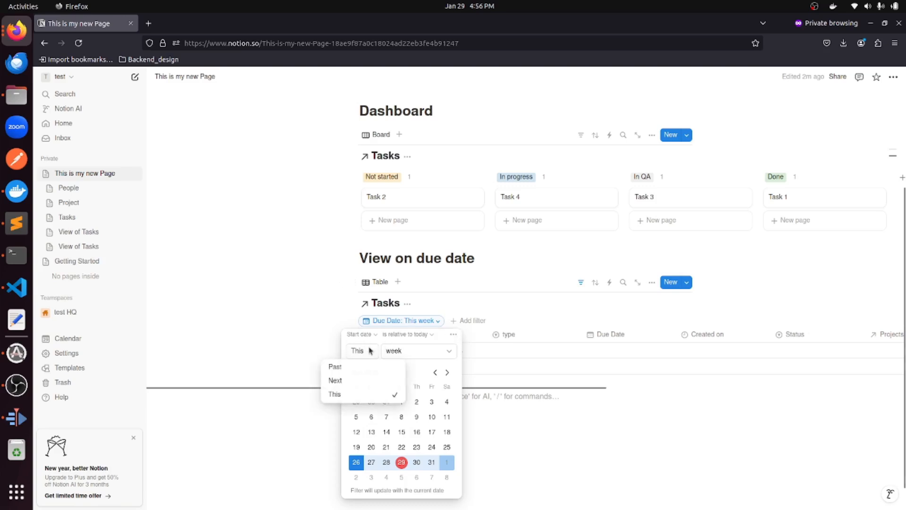
pyautogui.click(347, 380)
pyautogui.click(405, 348)
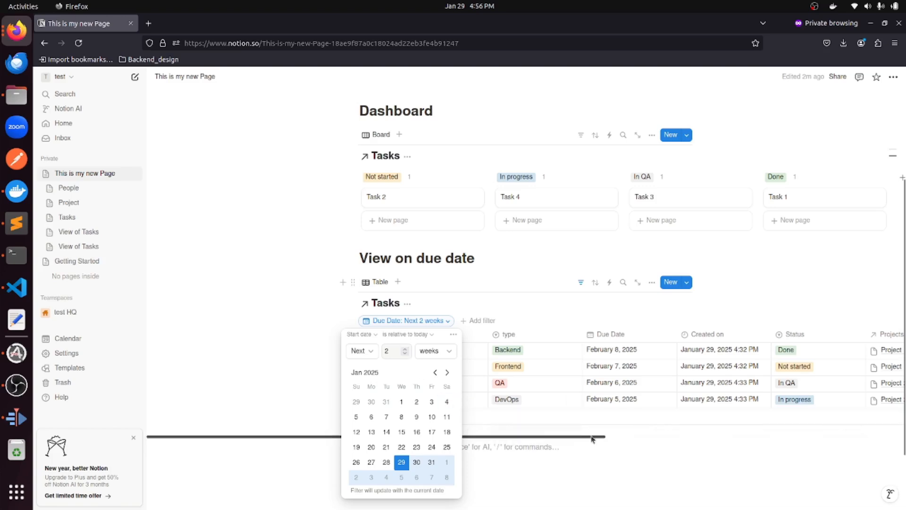
pyautogui.click(600, 442)
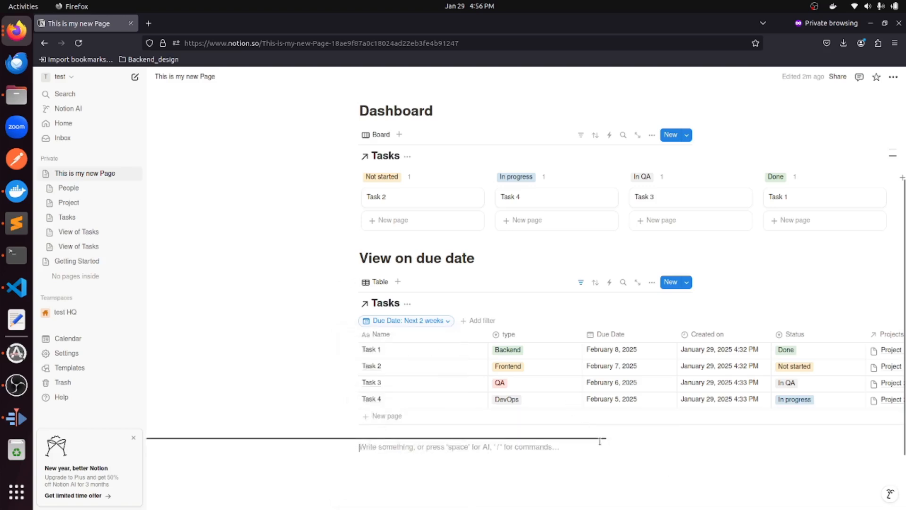
pyautogui.moveTo(600, 441); pyautogui.dragTo(489, 483)
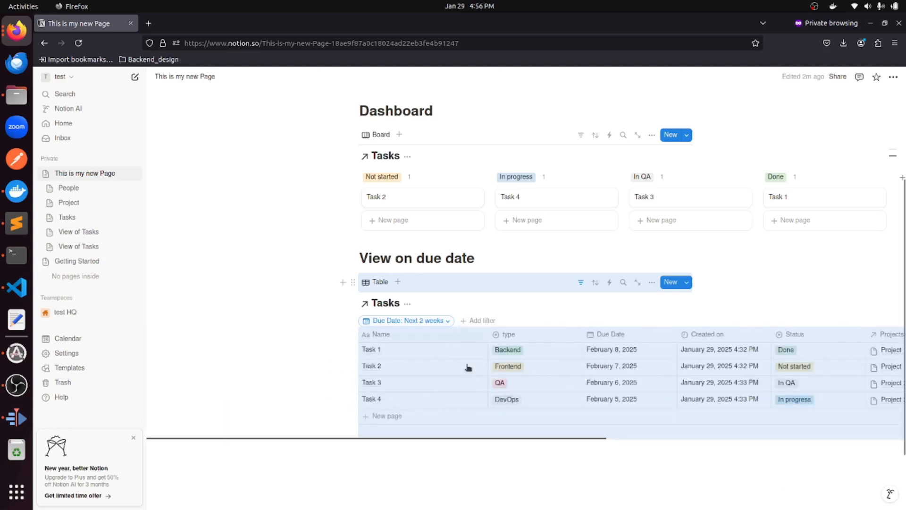
# Add a Count all calculation under the Name column, showing 4 tasks.
pyautogui.click(477, 431)
pyautogui.moveTo(435, 462)
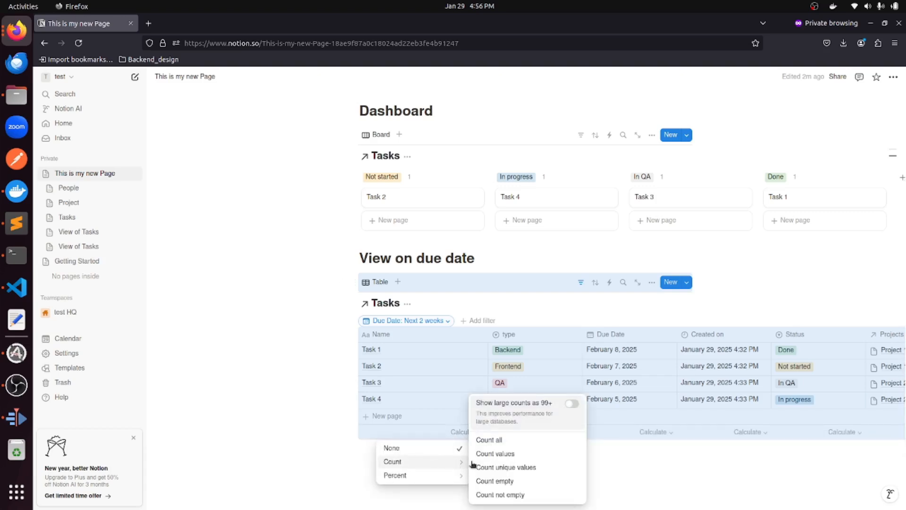
pyautogui.click(502, 441)
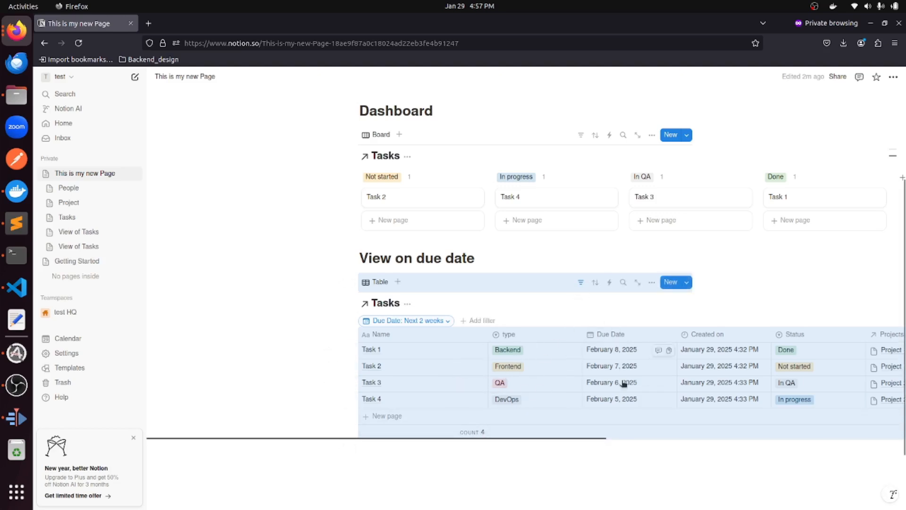
pyautogui.scroll(-2, 444, 464)
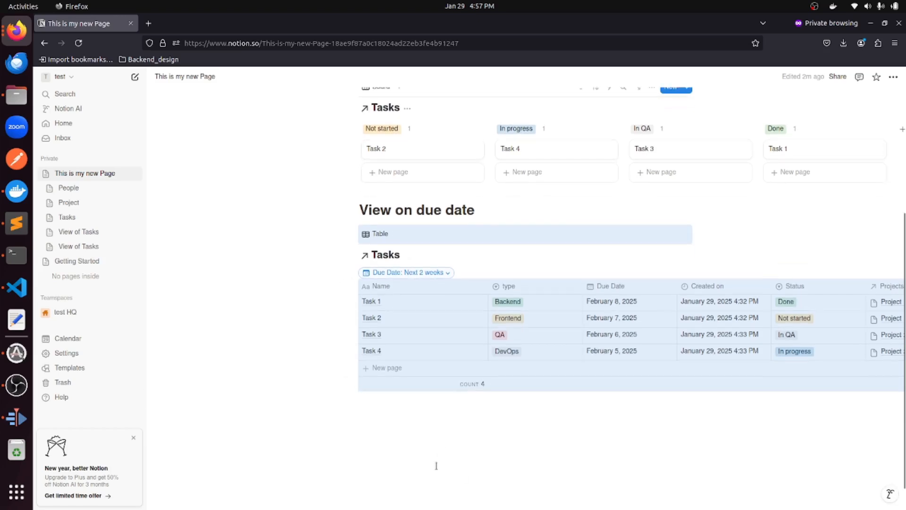